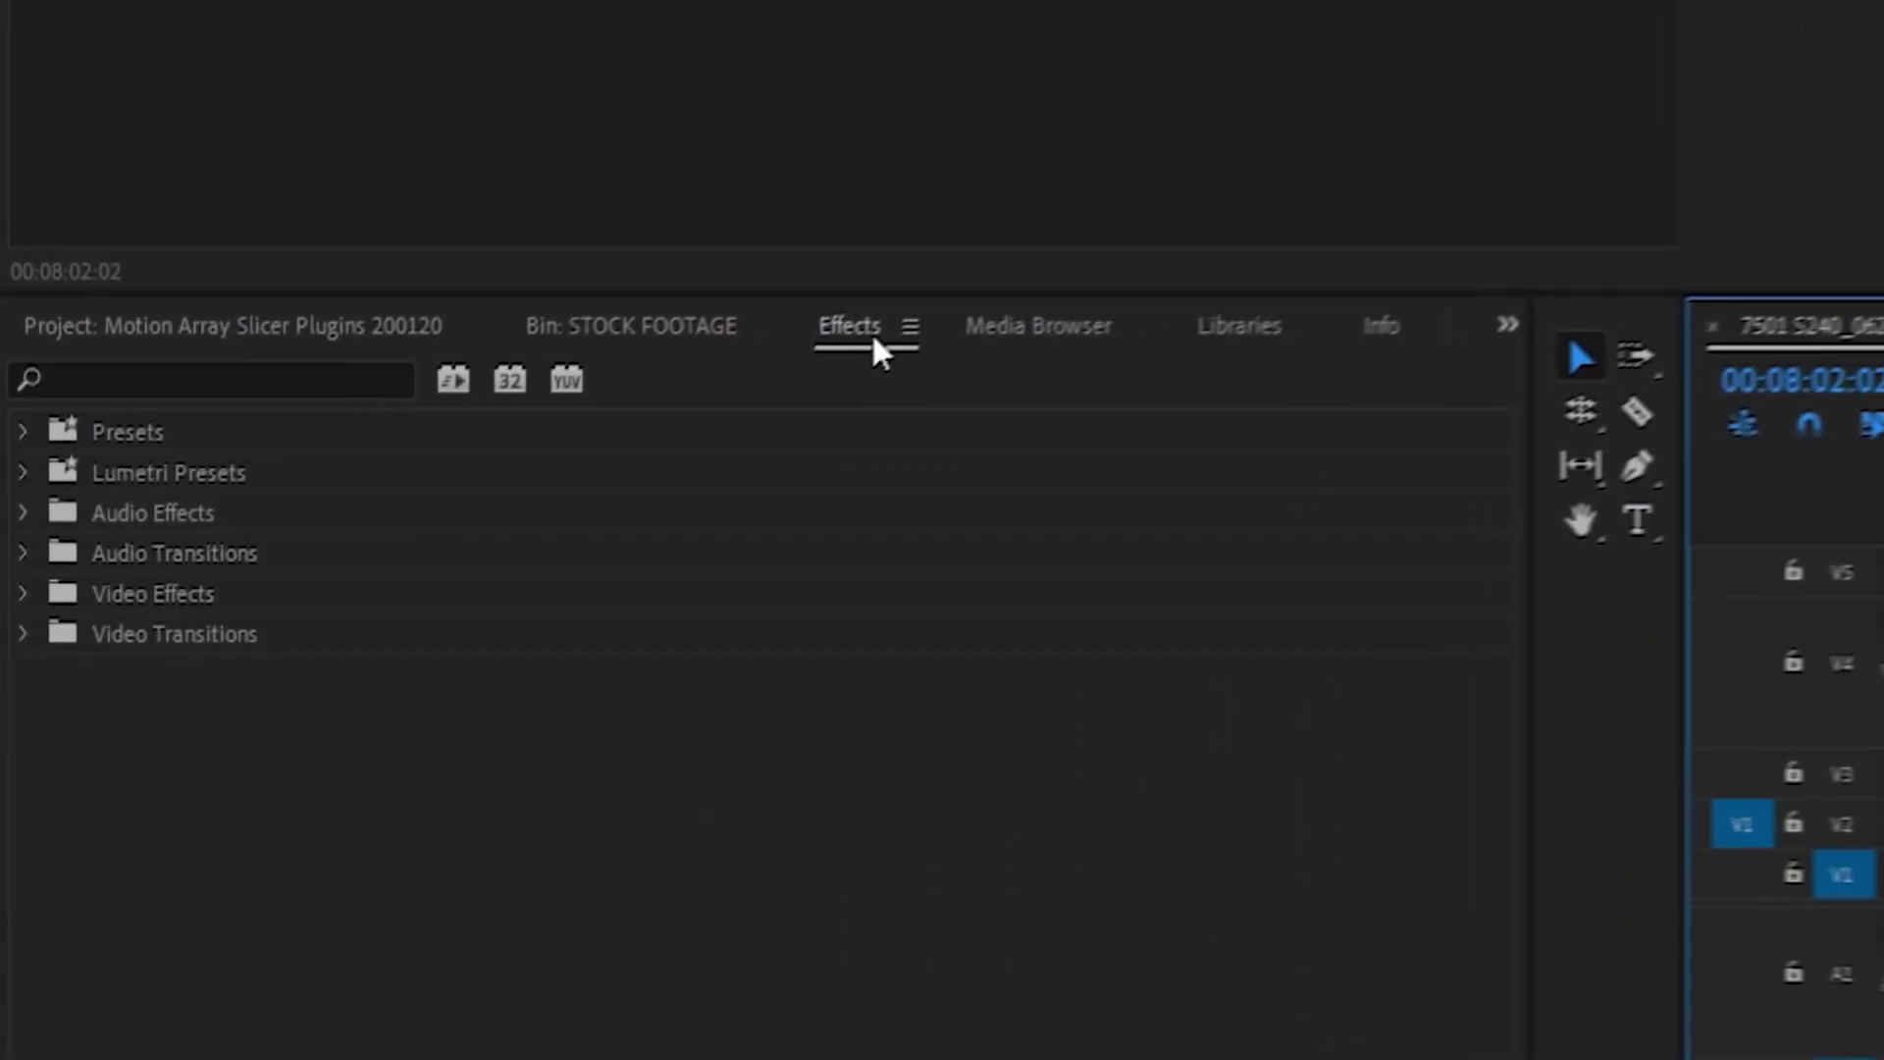
- Expand Video Transitions and the MA Slicer folder in the Effects panel
{"action": "left_click", "coordinate": [18, 618]}
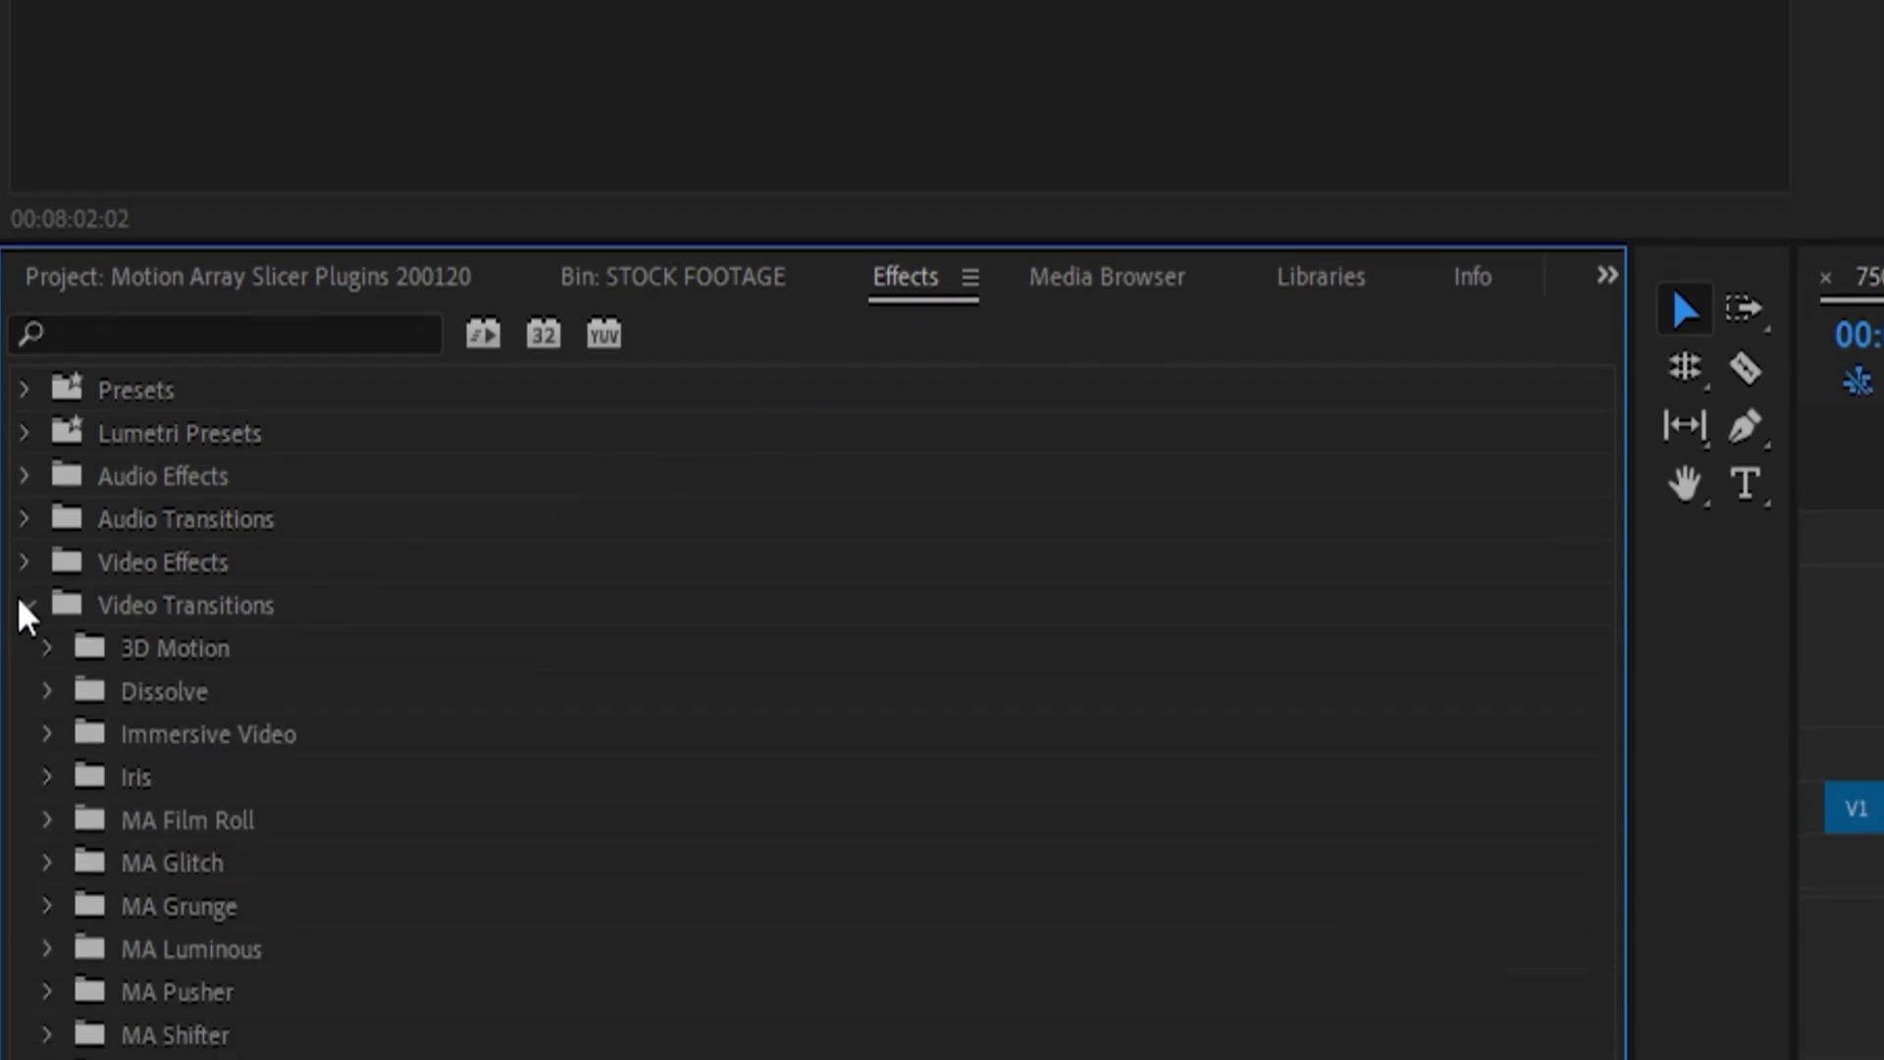
{"action": "left_click", "coordinate": [209, 672]}
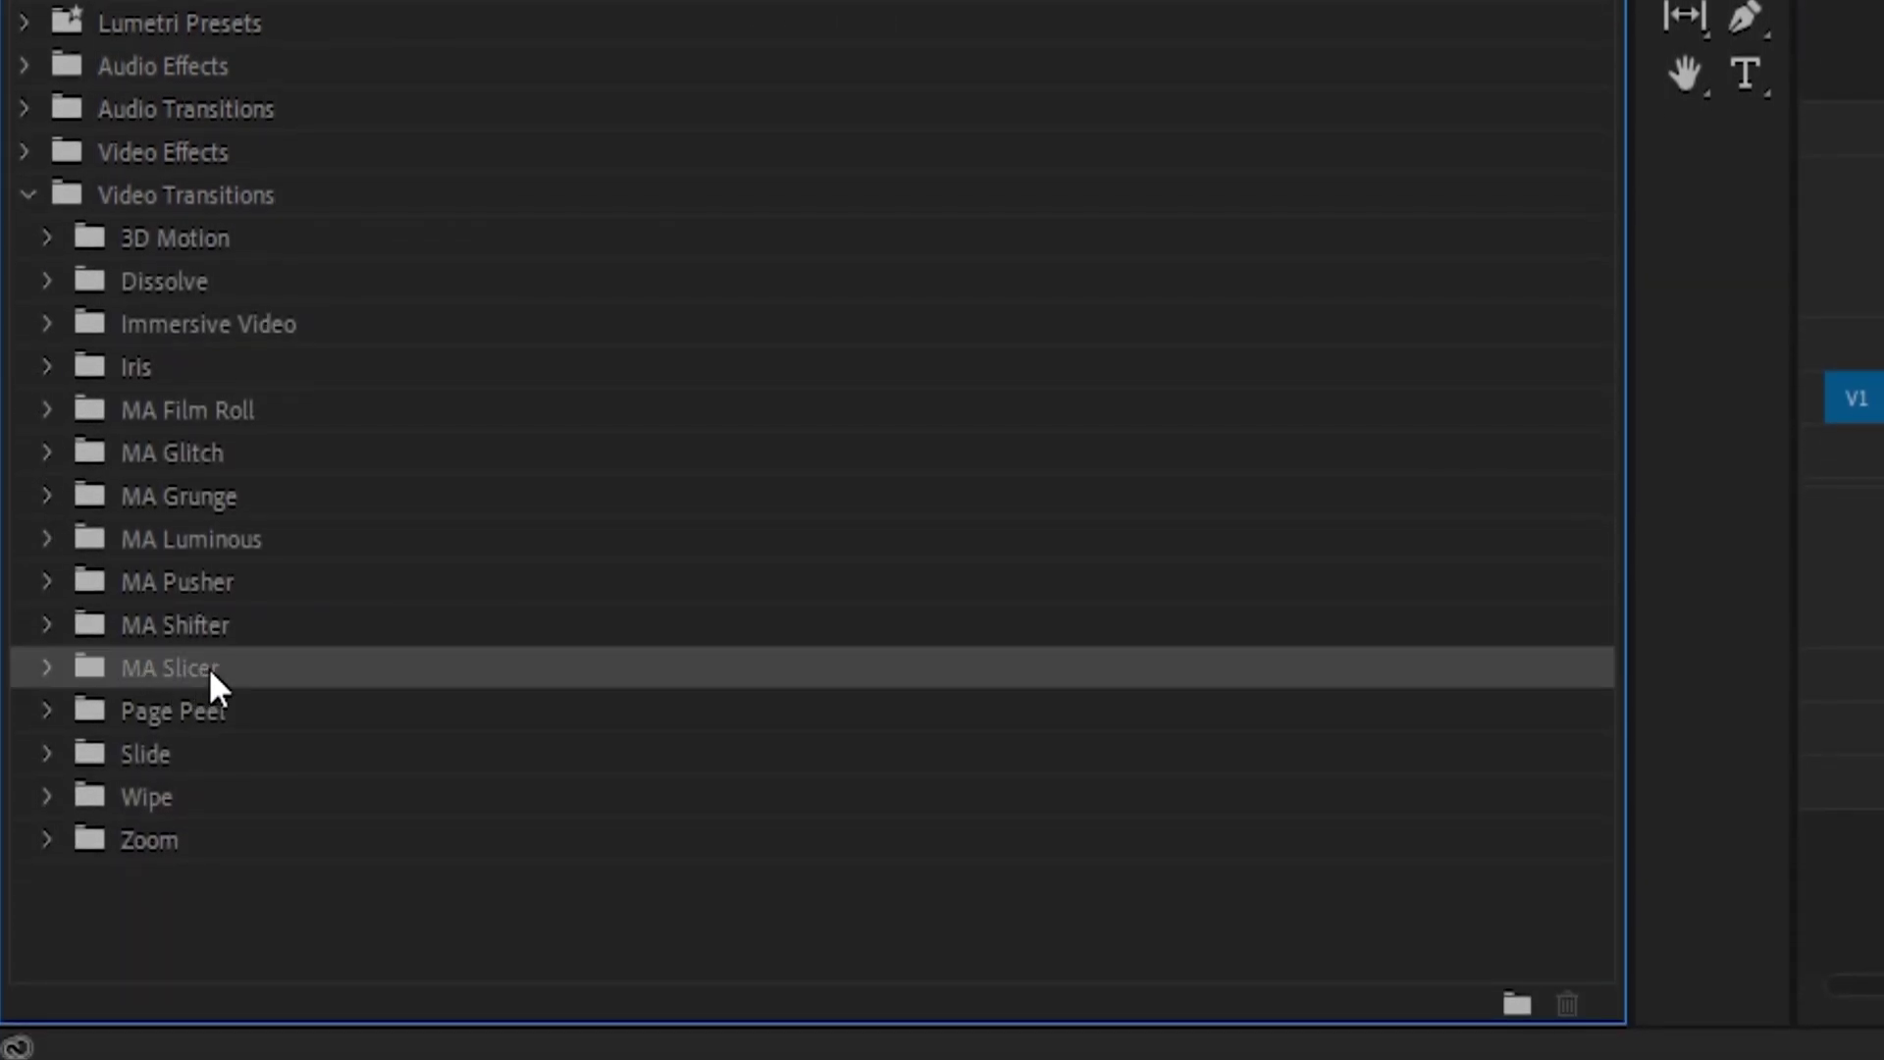
{"action": "left_click", "coordinate": [46, 669]}
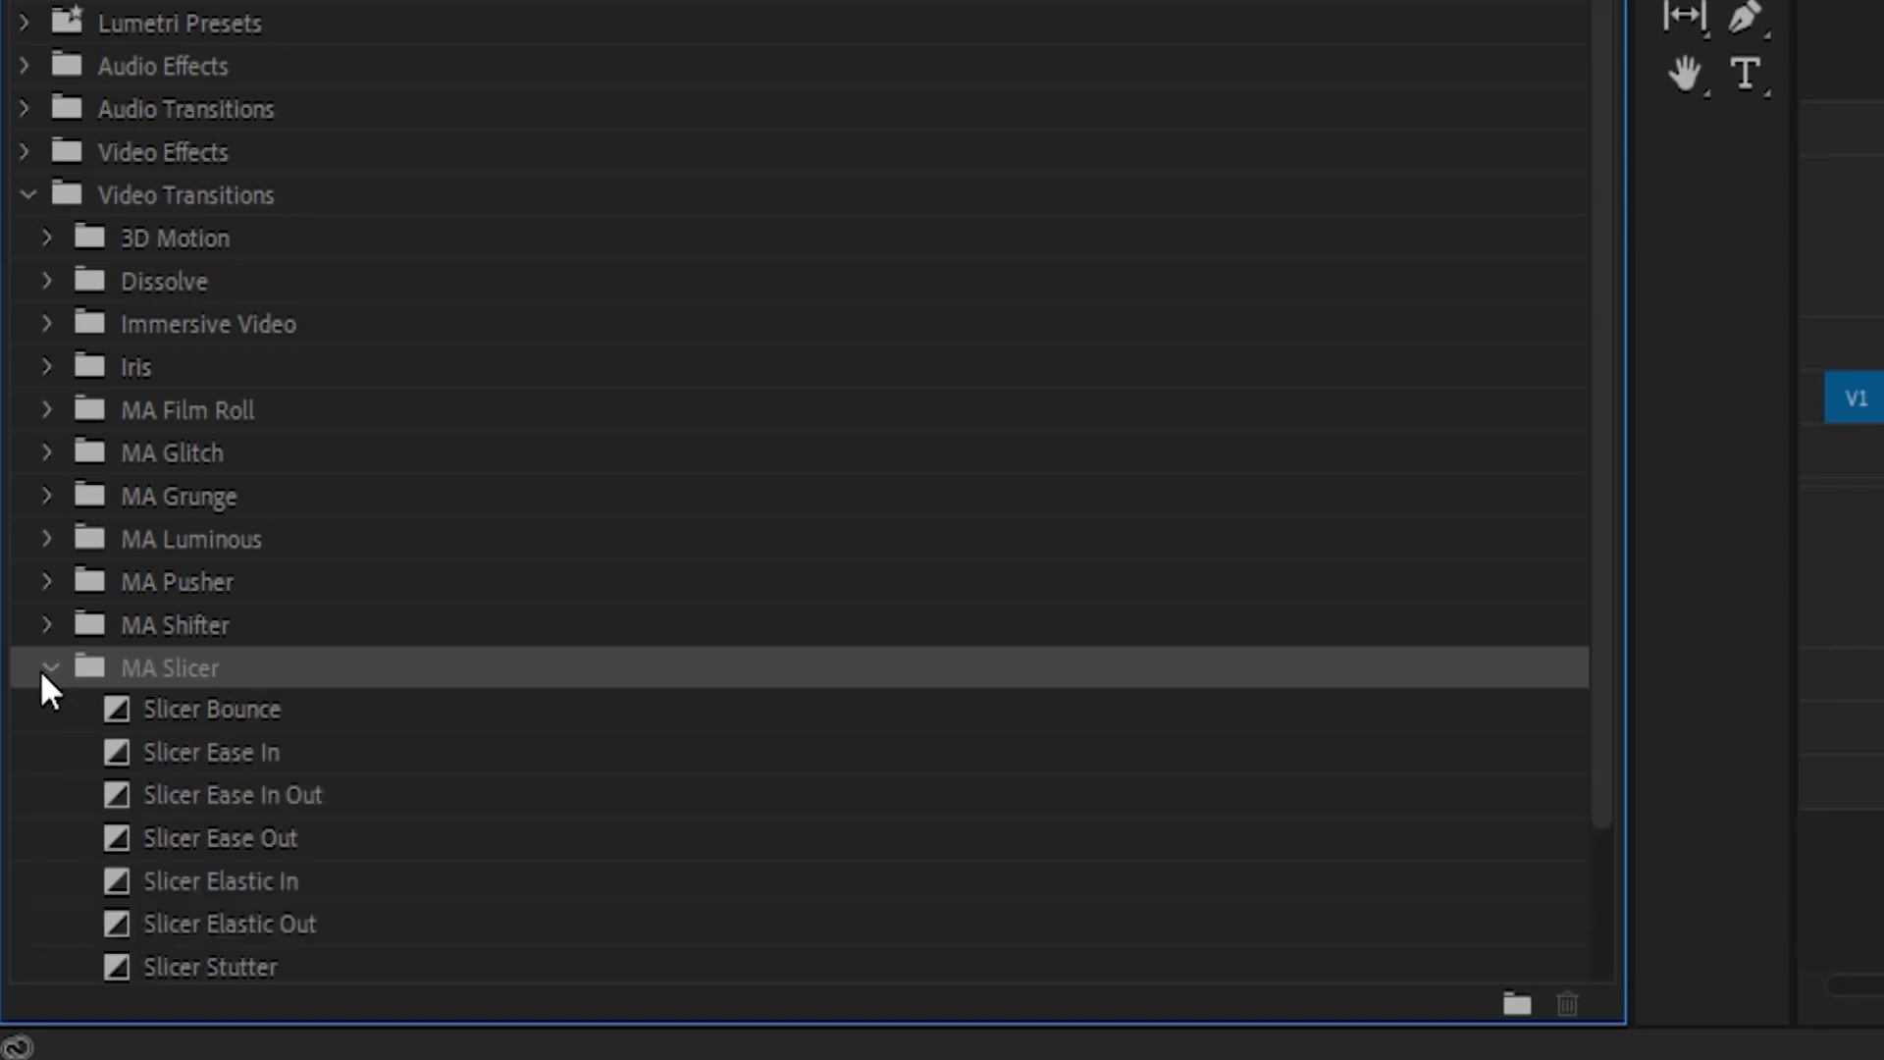
{"action": "scroll", "coordinate": [550, 667], "scroll_direction": "down", "scroll_amount": 4}
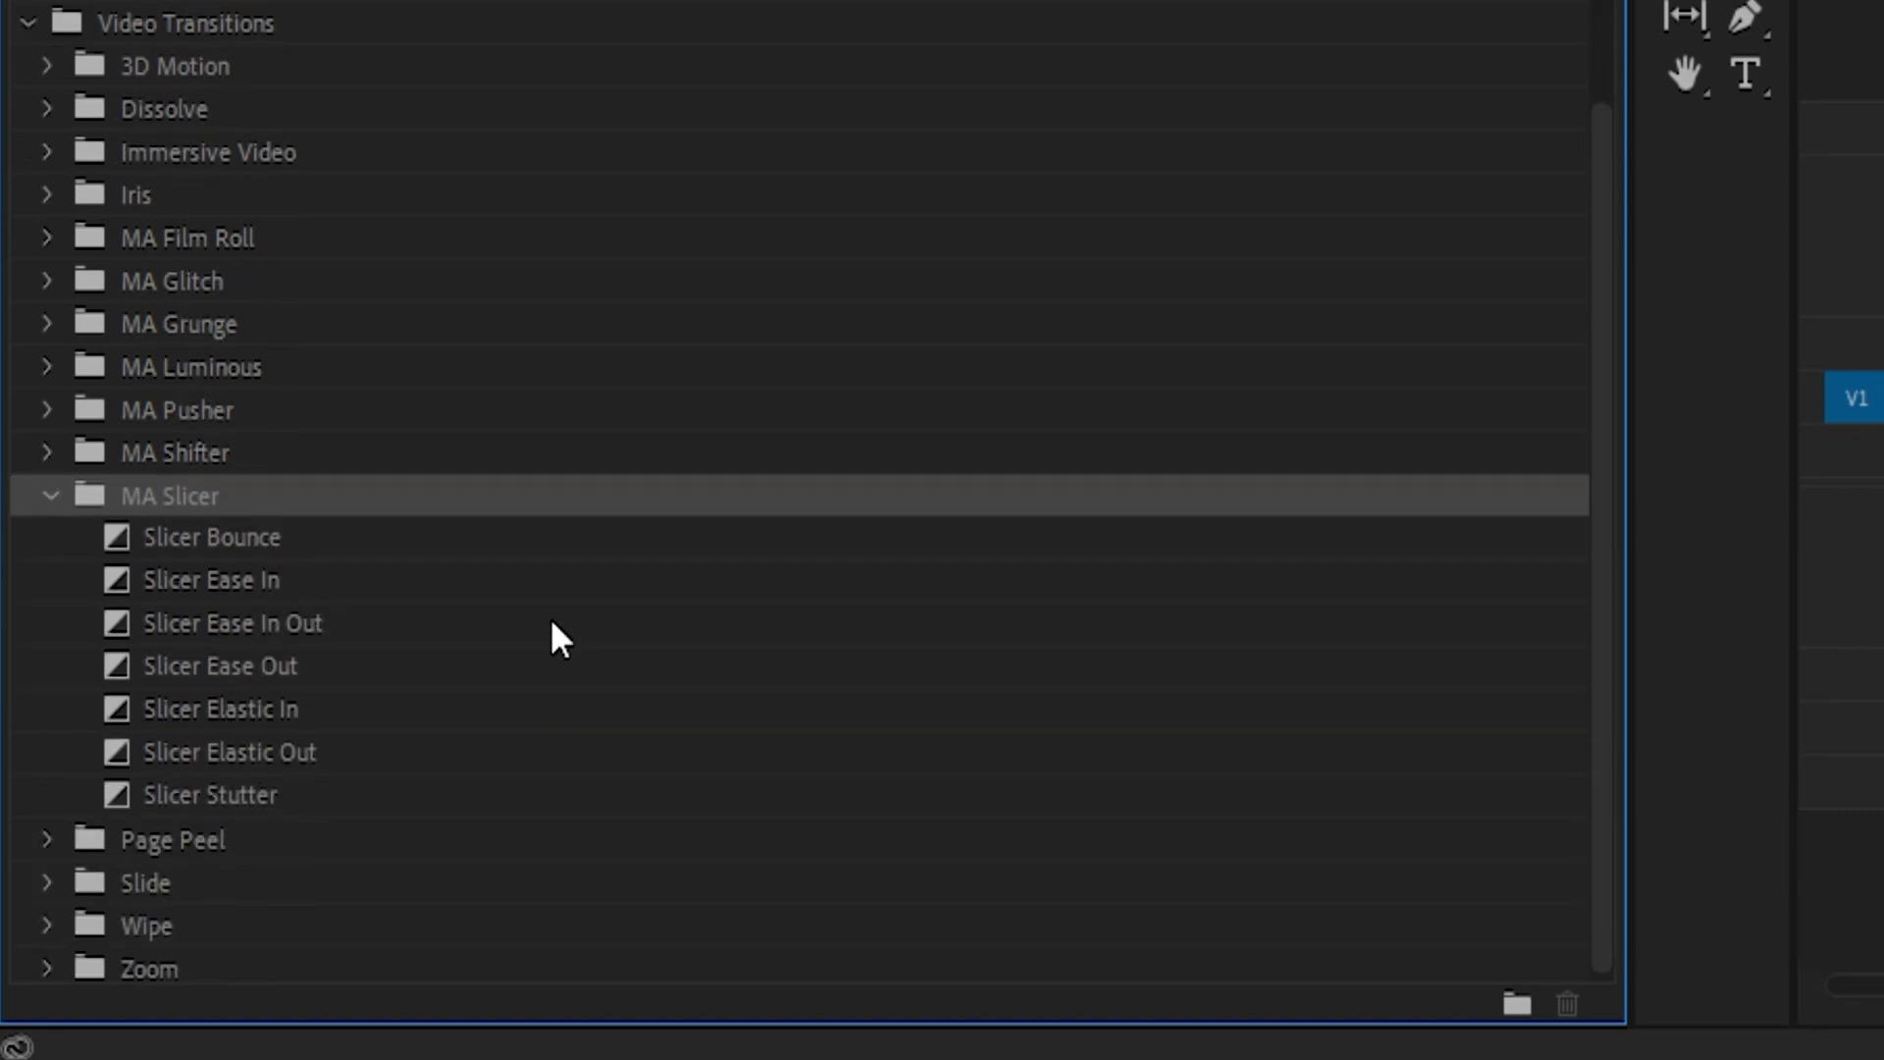
- Inspect each Slicer preset from Bounce to Stutter, settling on Slicer Ease In Out
{"action": "left_click", "coordinate": [343, 539]}
{"action": "left_click", "coordinate": [373, 586]}
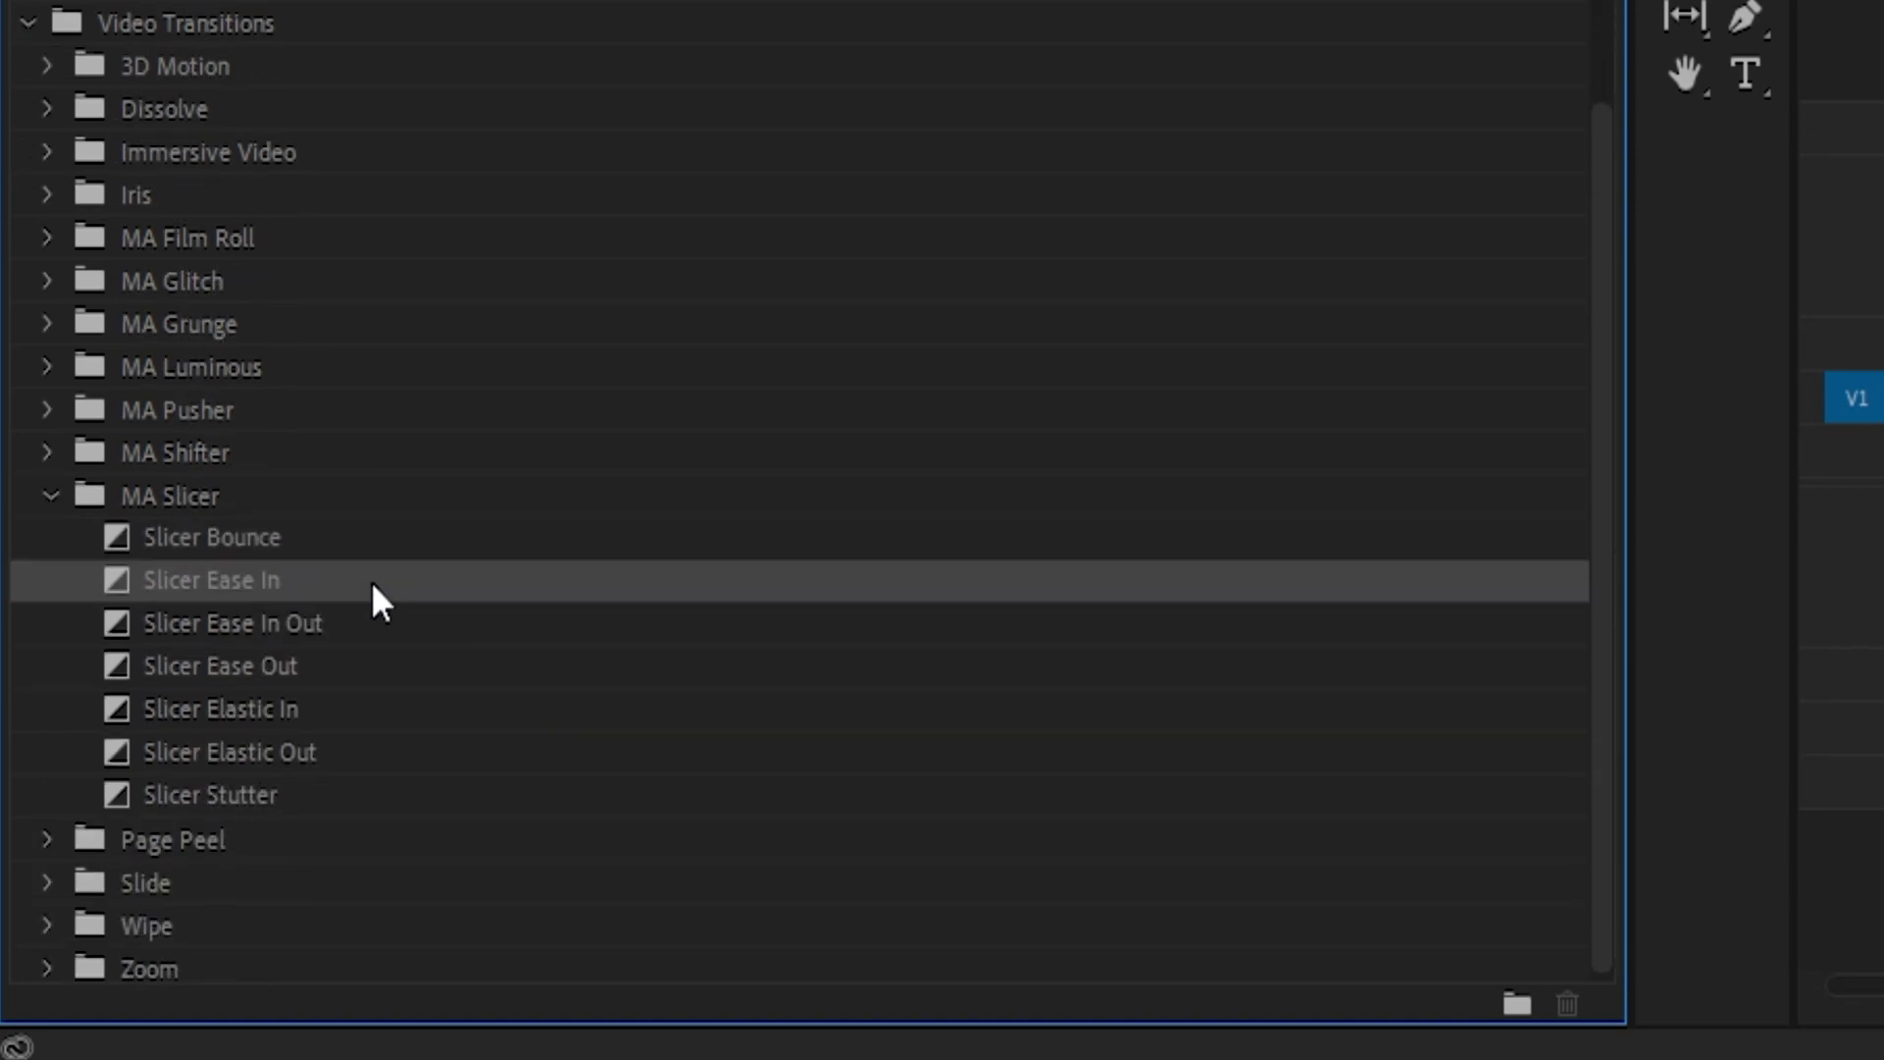
{"action": "left_click", "coordinate": [397, 626]}
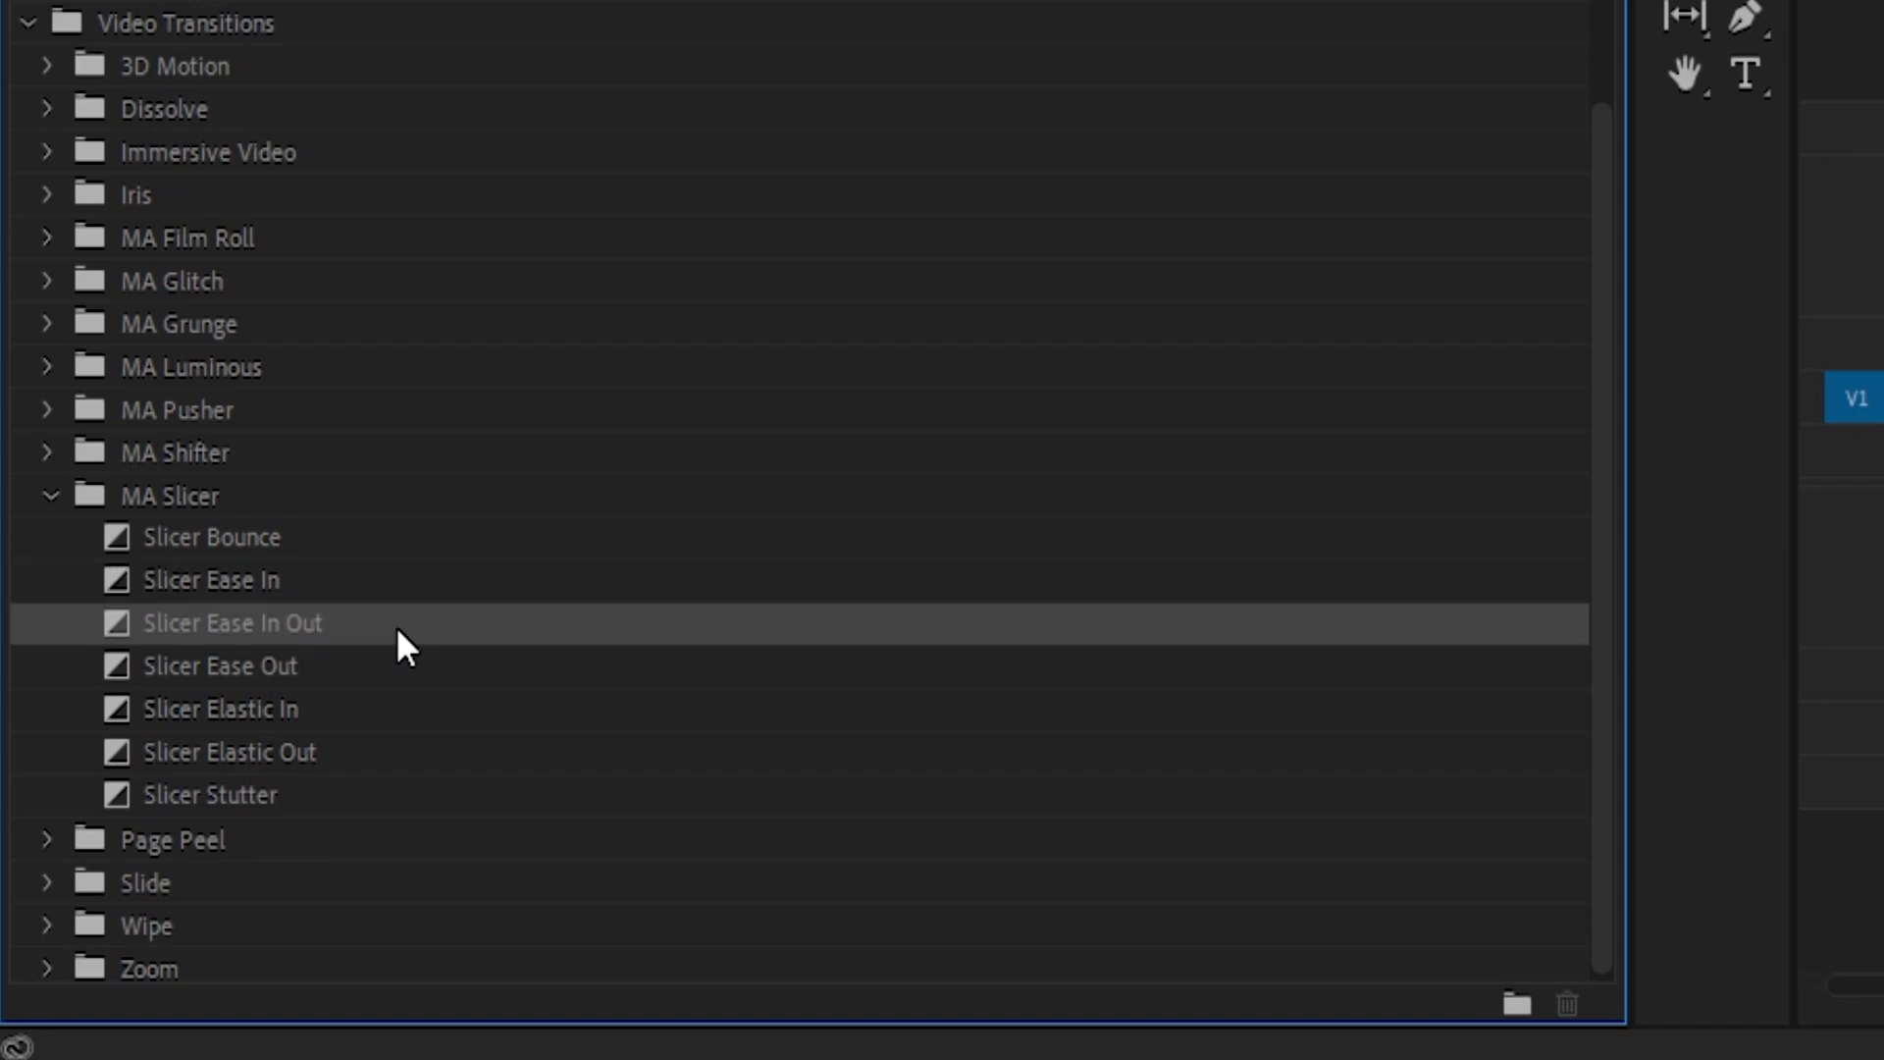
{"action": "left_click", "coordinate": [385, 664]}
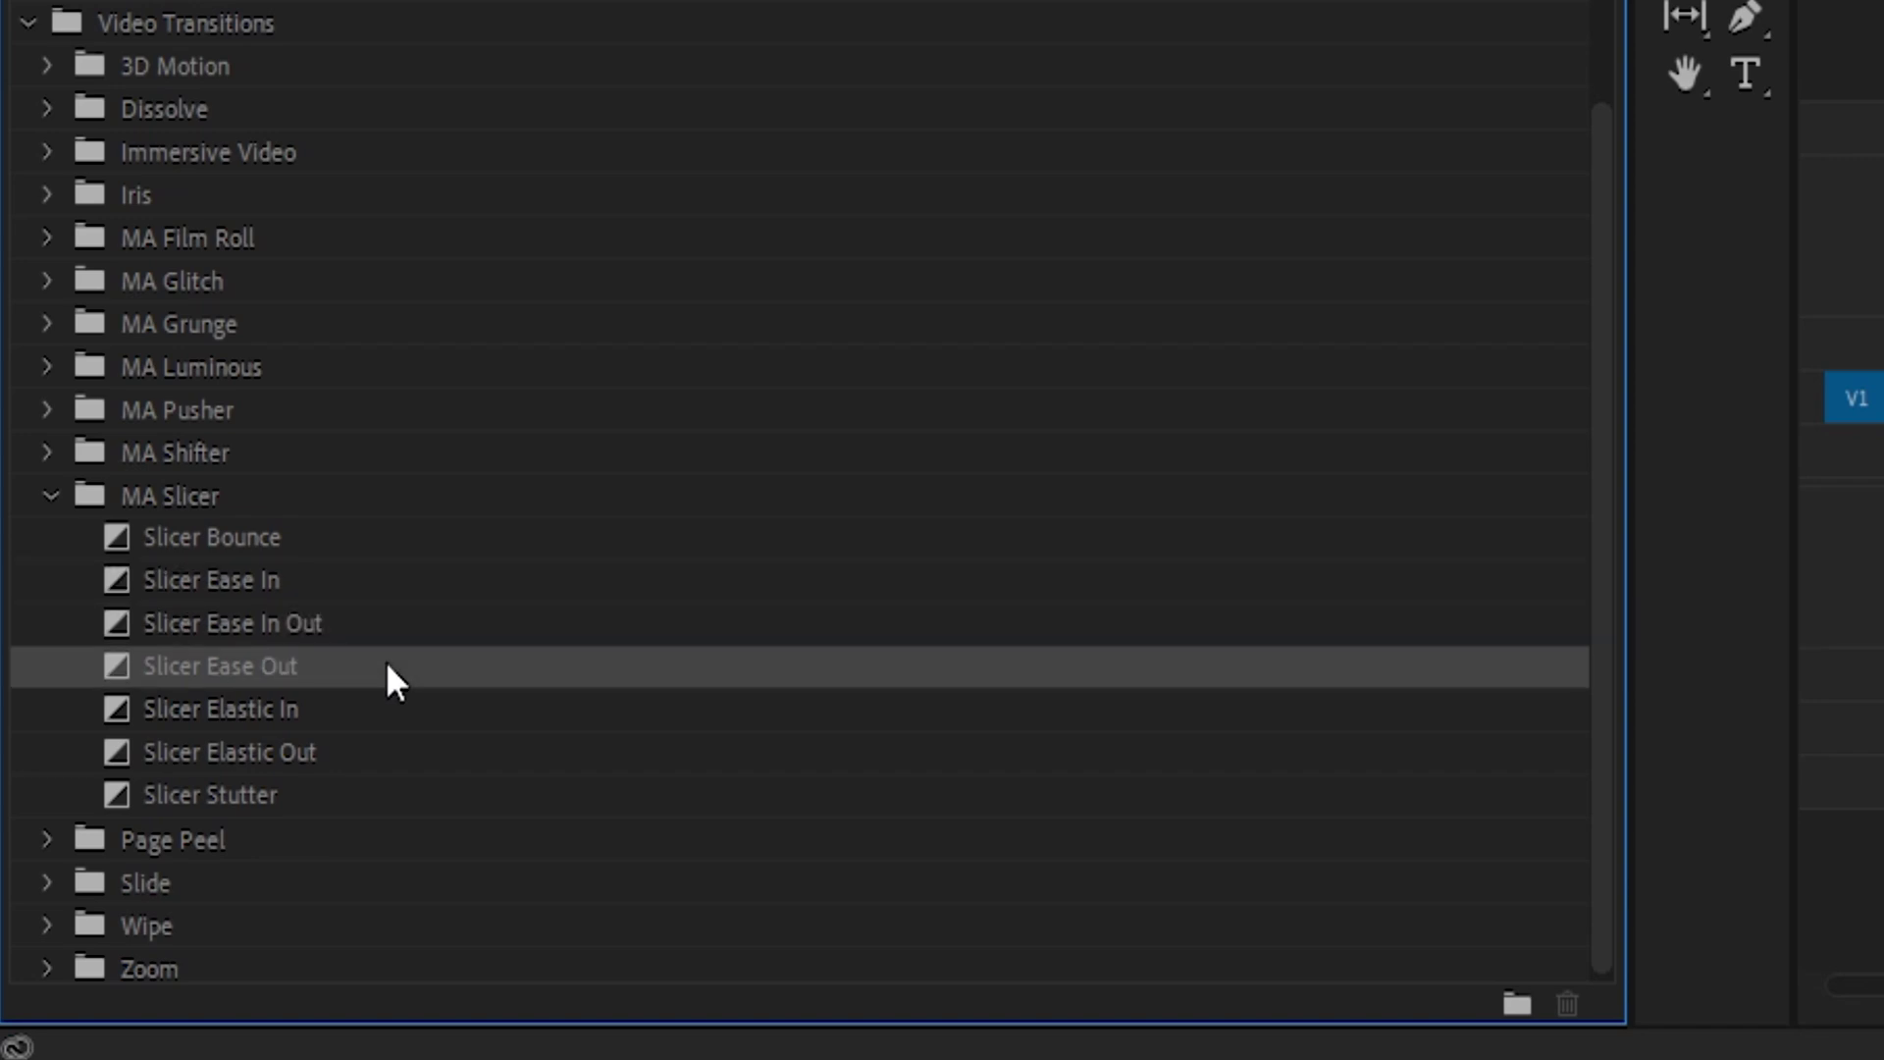
{"action": "left_click", "coordinate": [386, 711]}
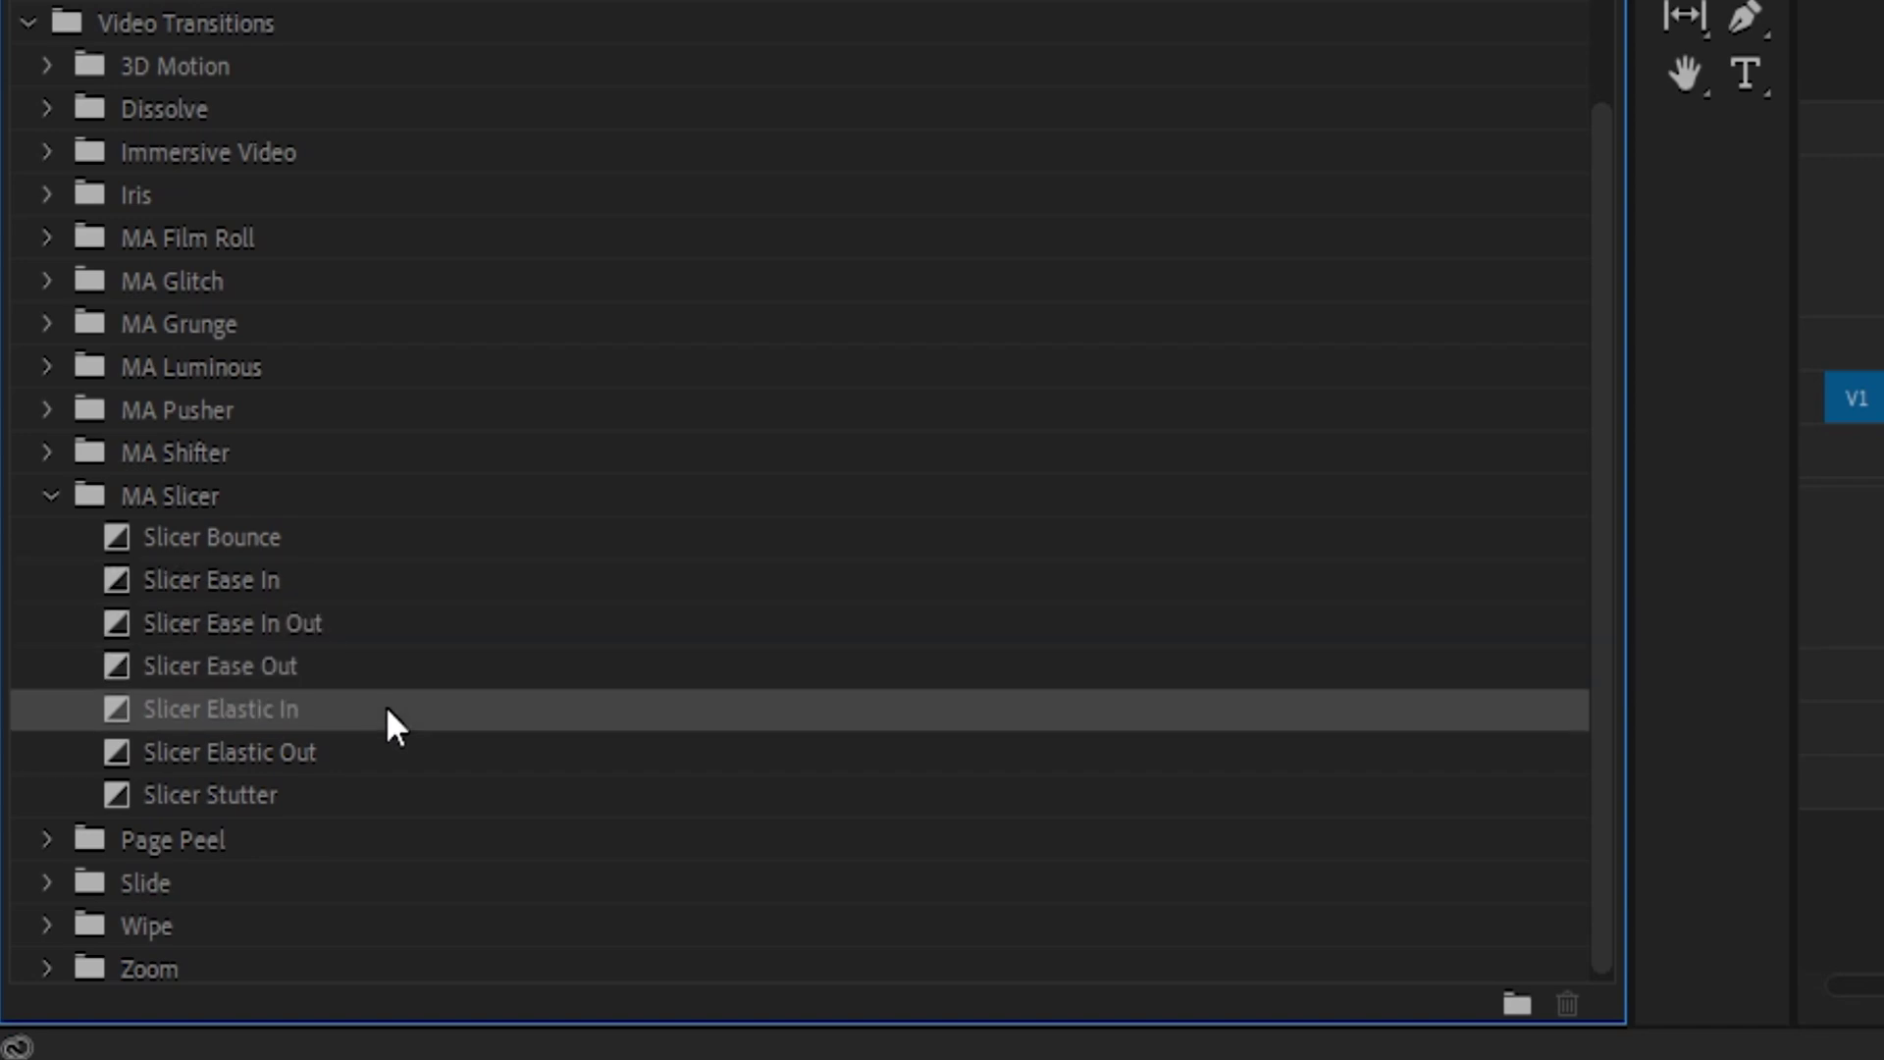
{"action": "left_click", "coordinate": [410, 756]}
{"action": "left_click", "coordinate": [371, 800]}
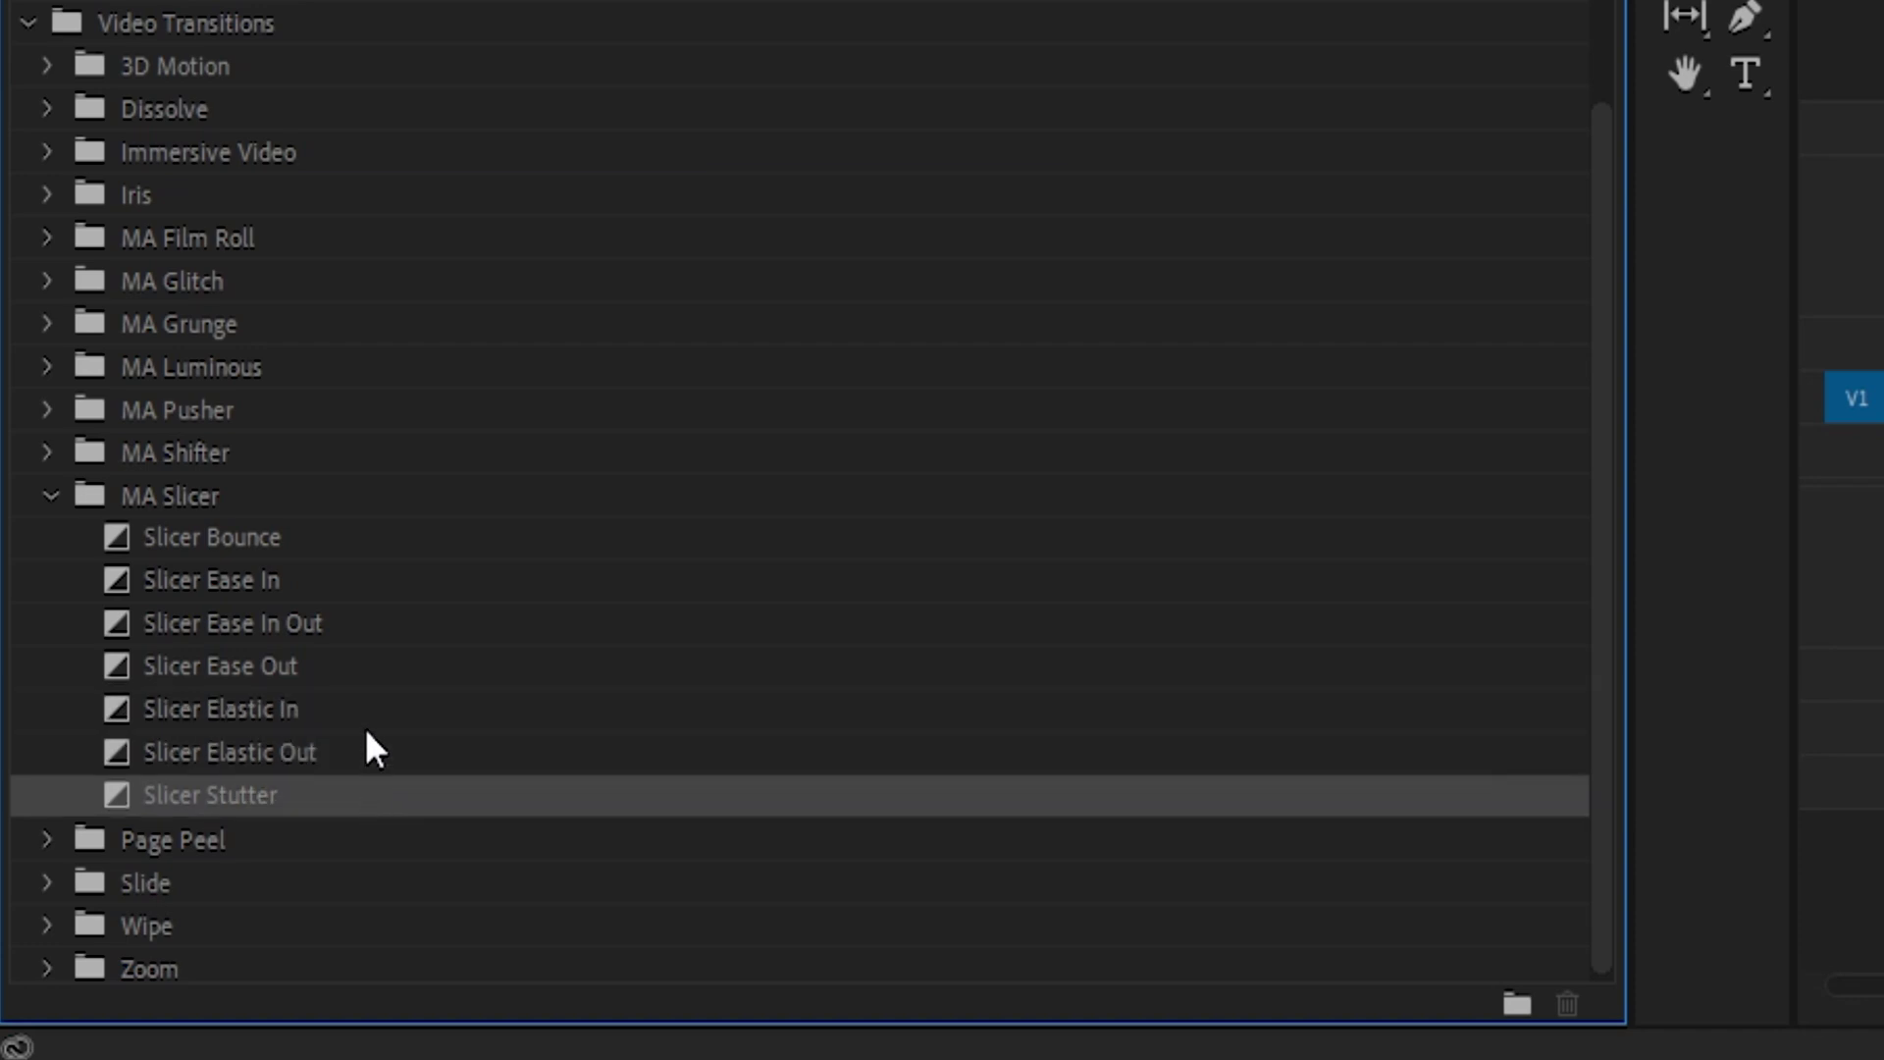
{"action": "left_click", "coordinate": [346, 642]}
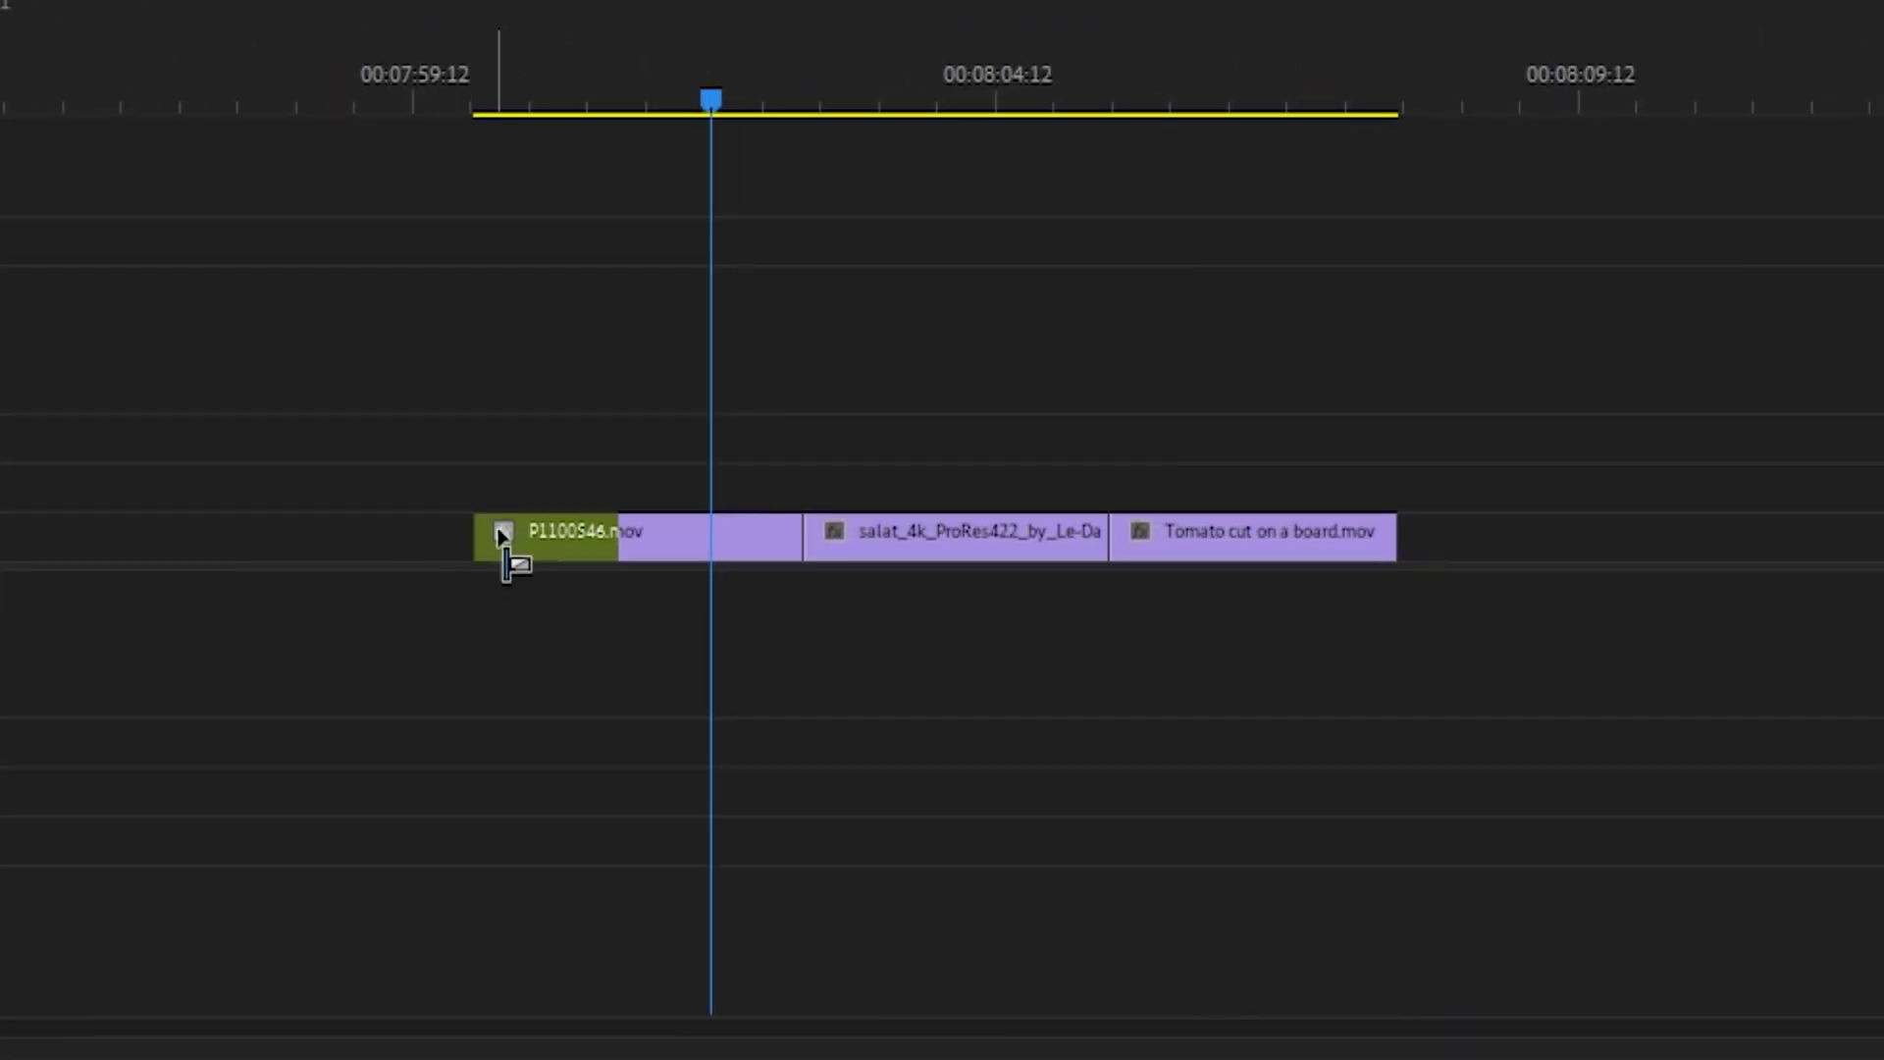
- Put Slicer Ease In Out on the cut between the first two V1 clips, preview it, and select it
{"action": "left_click_drag", "start_coordinate": [505, 546], "coordinate": [814, 551]}
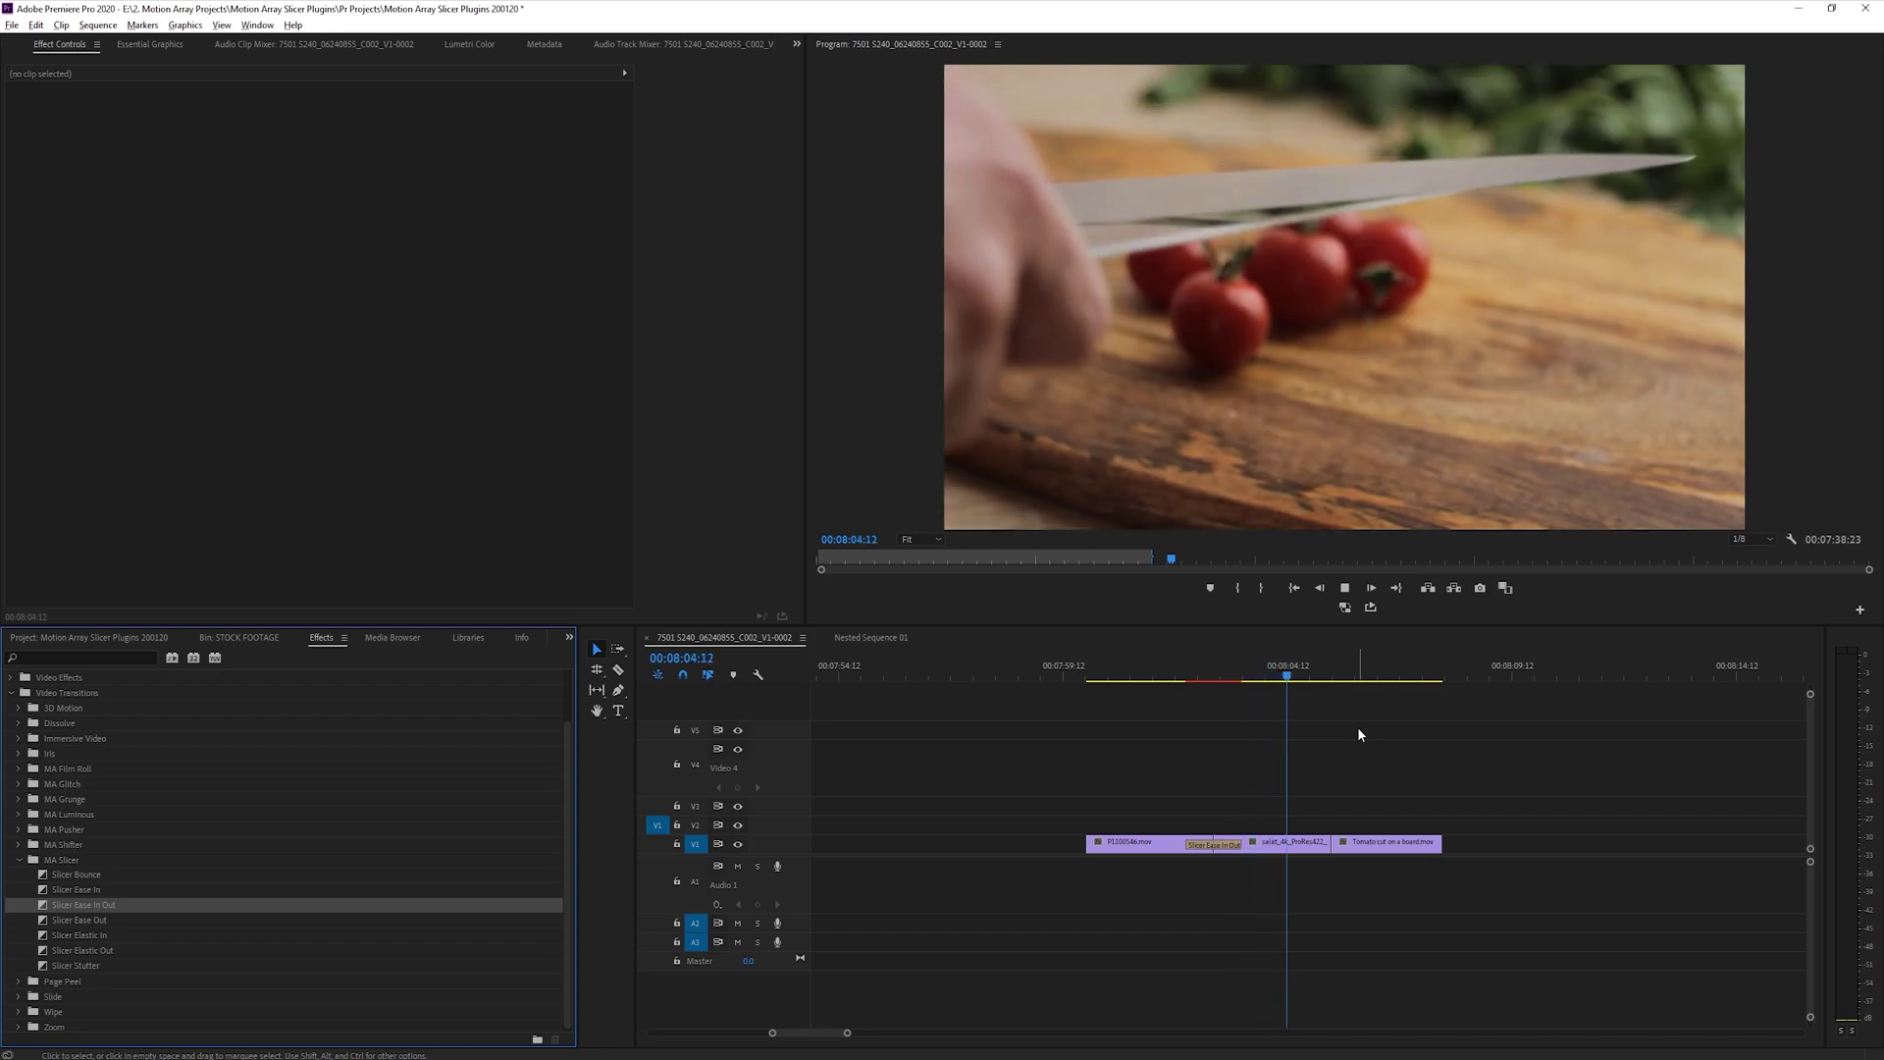
{"action": "key", "text": "space"}
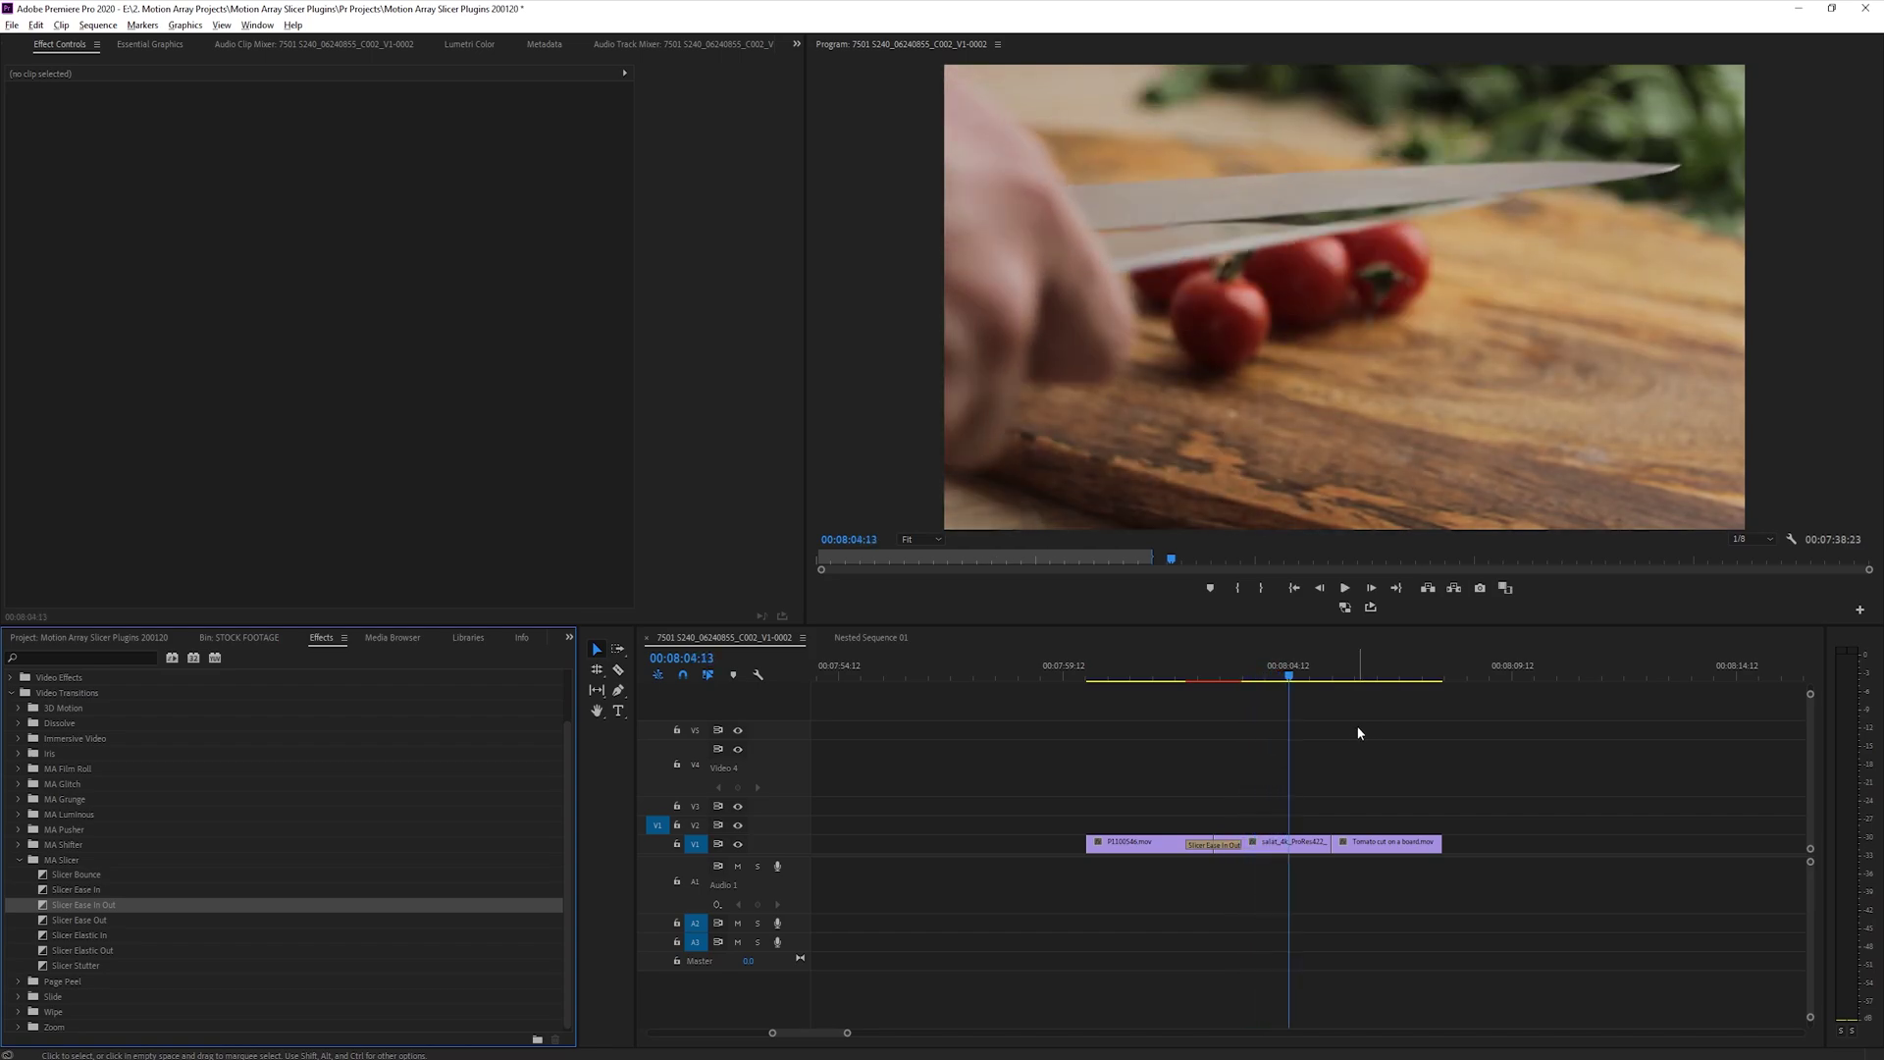
{"action": "left_click_drag", "start_coordinate": [1256, 677], "coordinate": [1217, 695]}
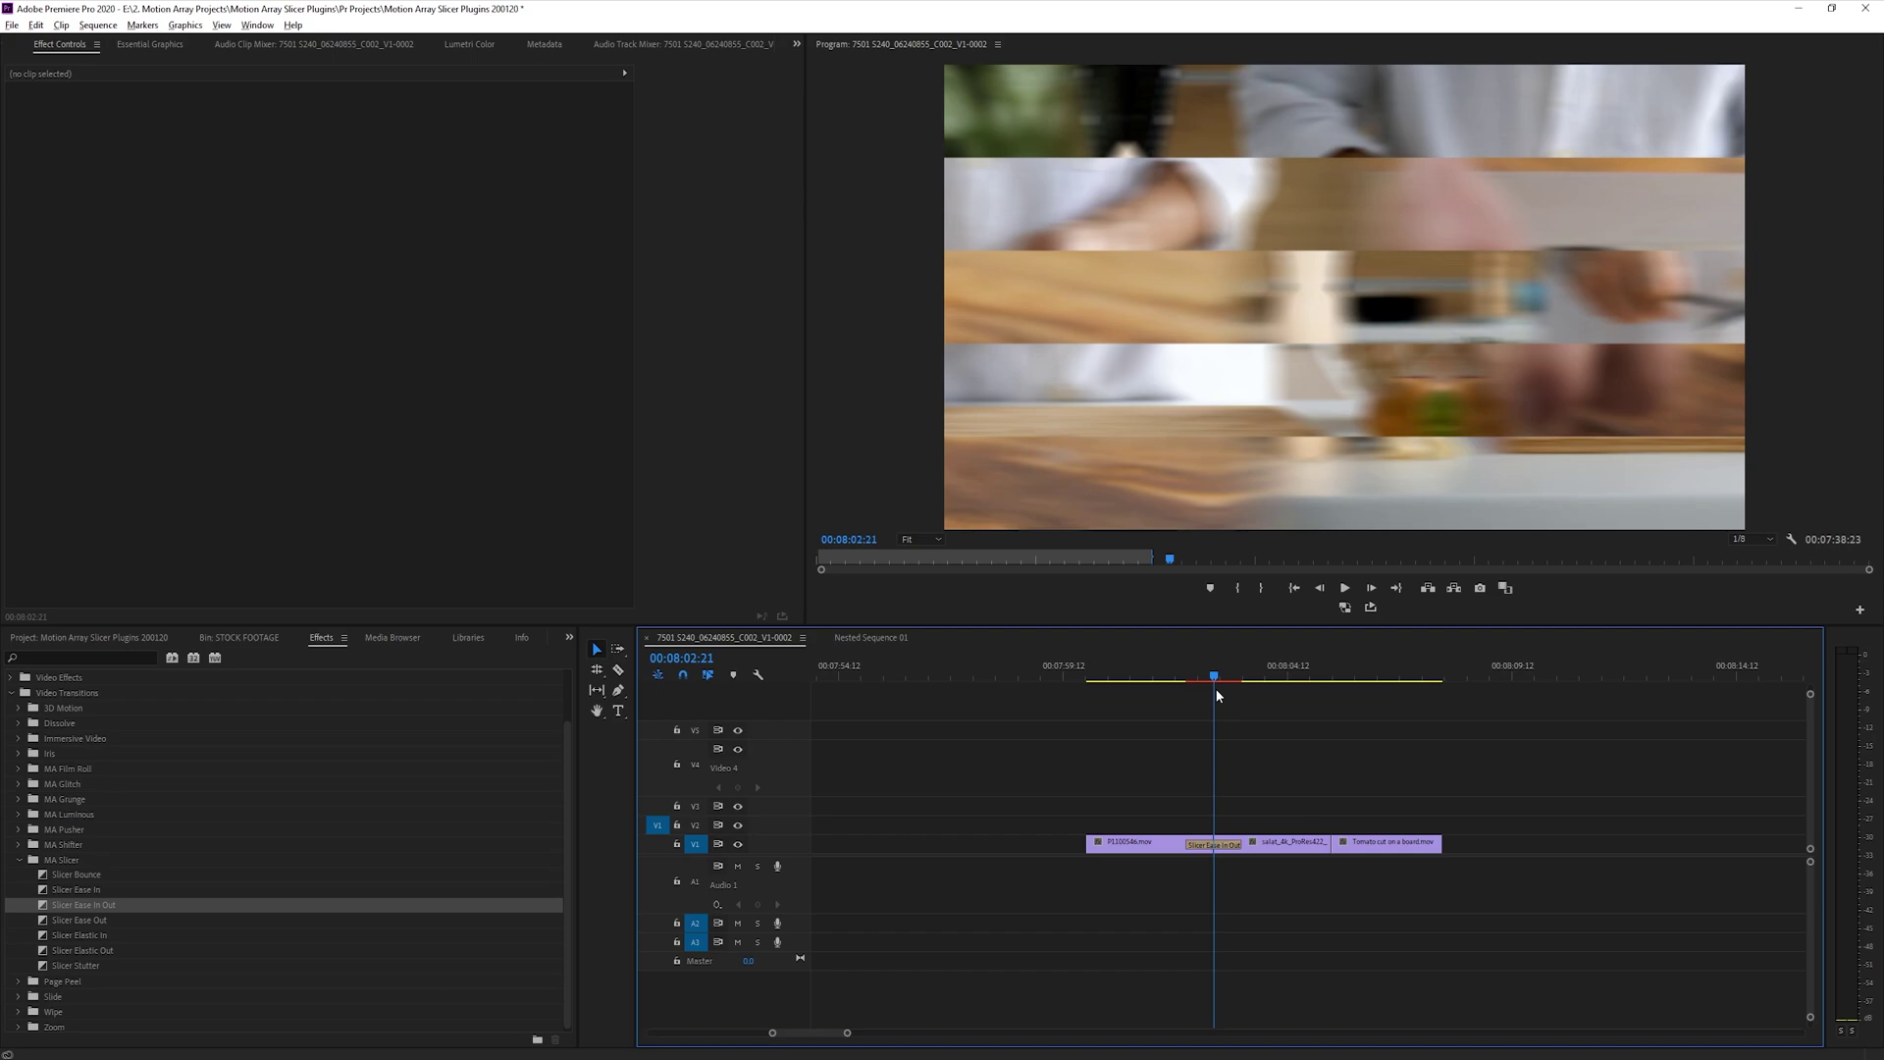
{"action": "left_click", "coordinate": [1227, 846]}
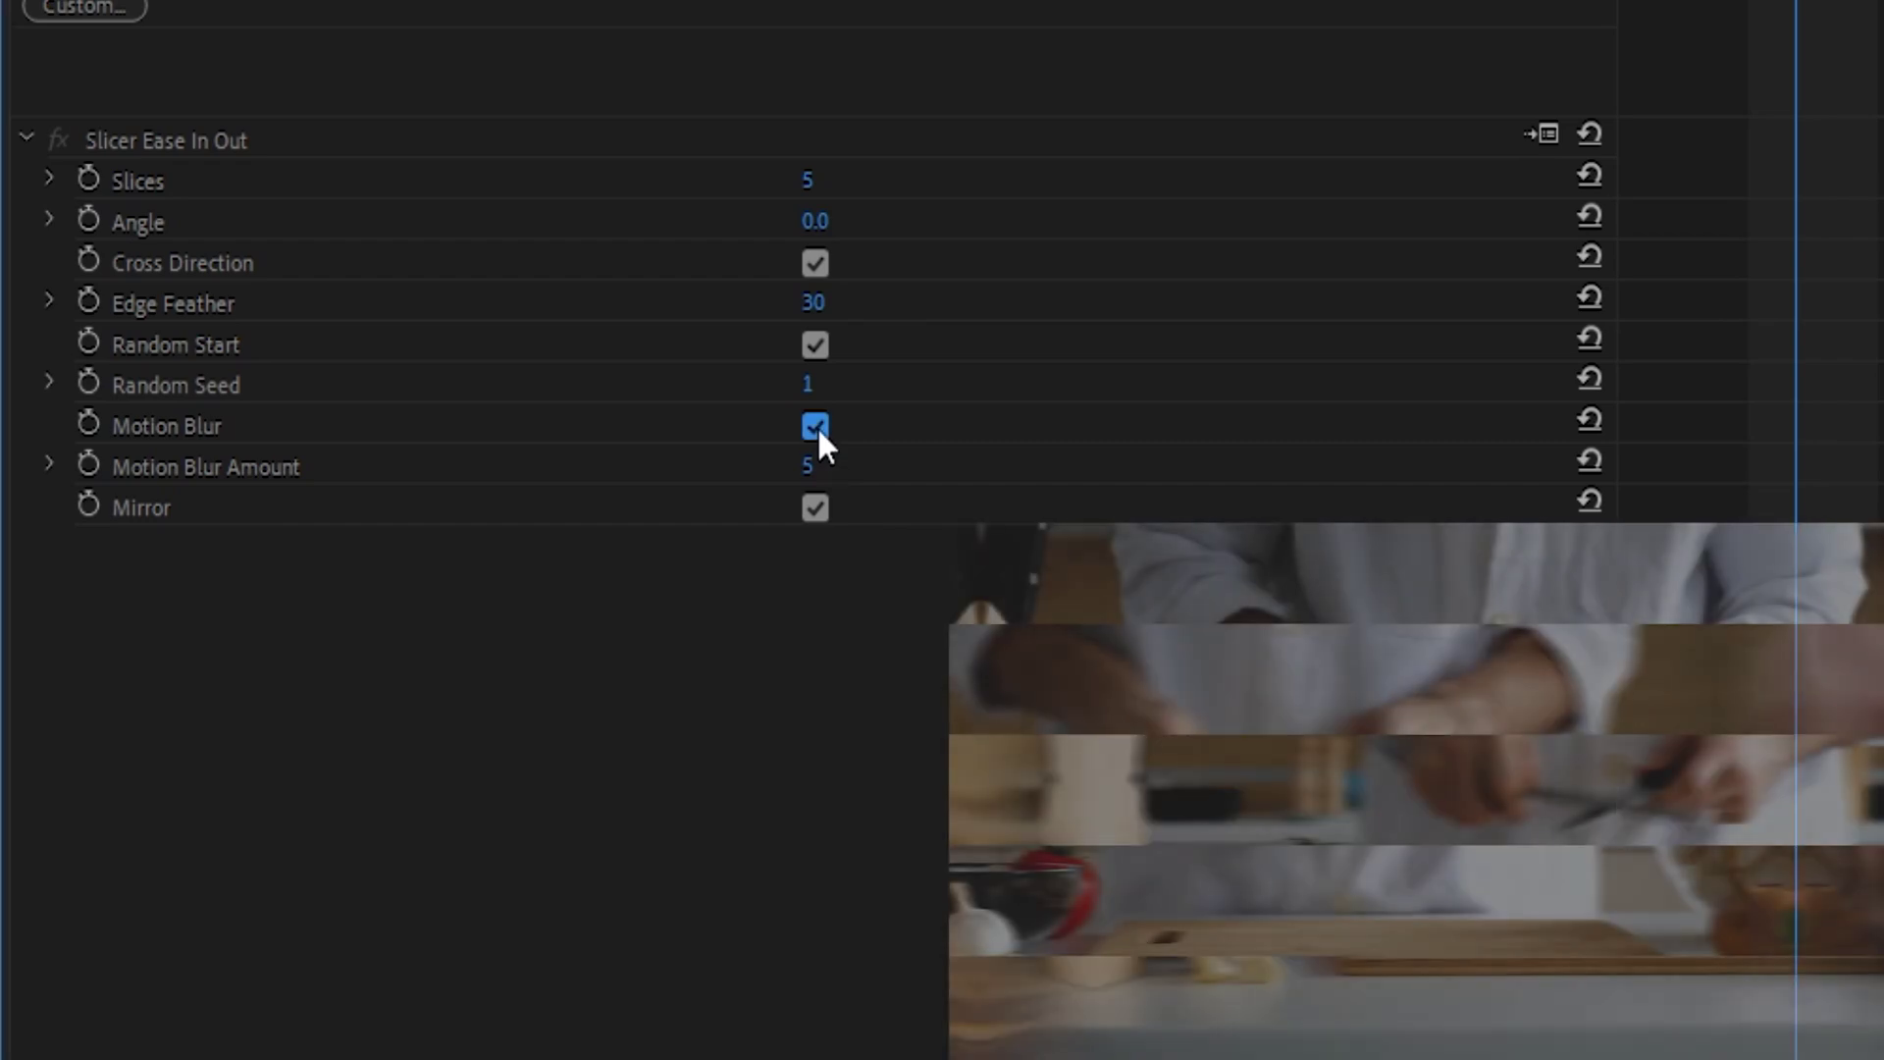
- Disable Motion Blur on the transition and try slice counts of 2, then 3
{"action": "left_click", "coordinate": [815, 426]}
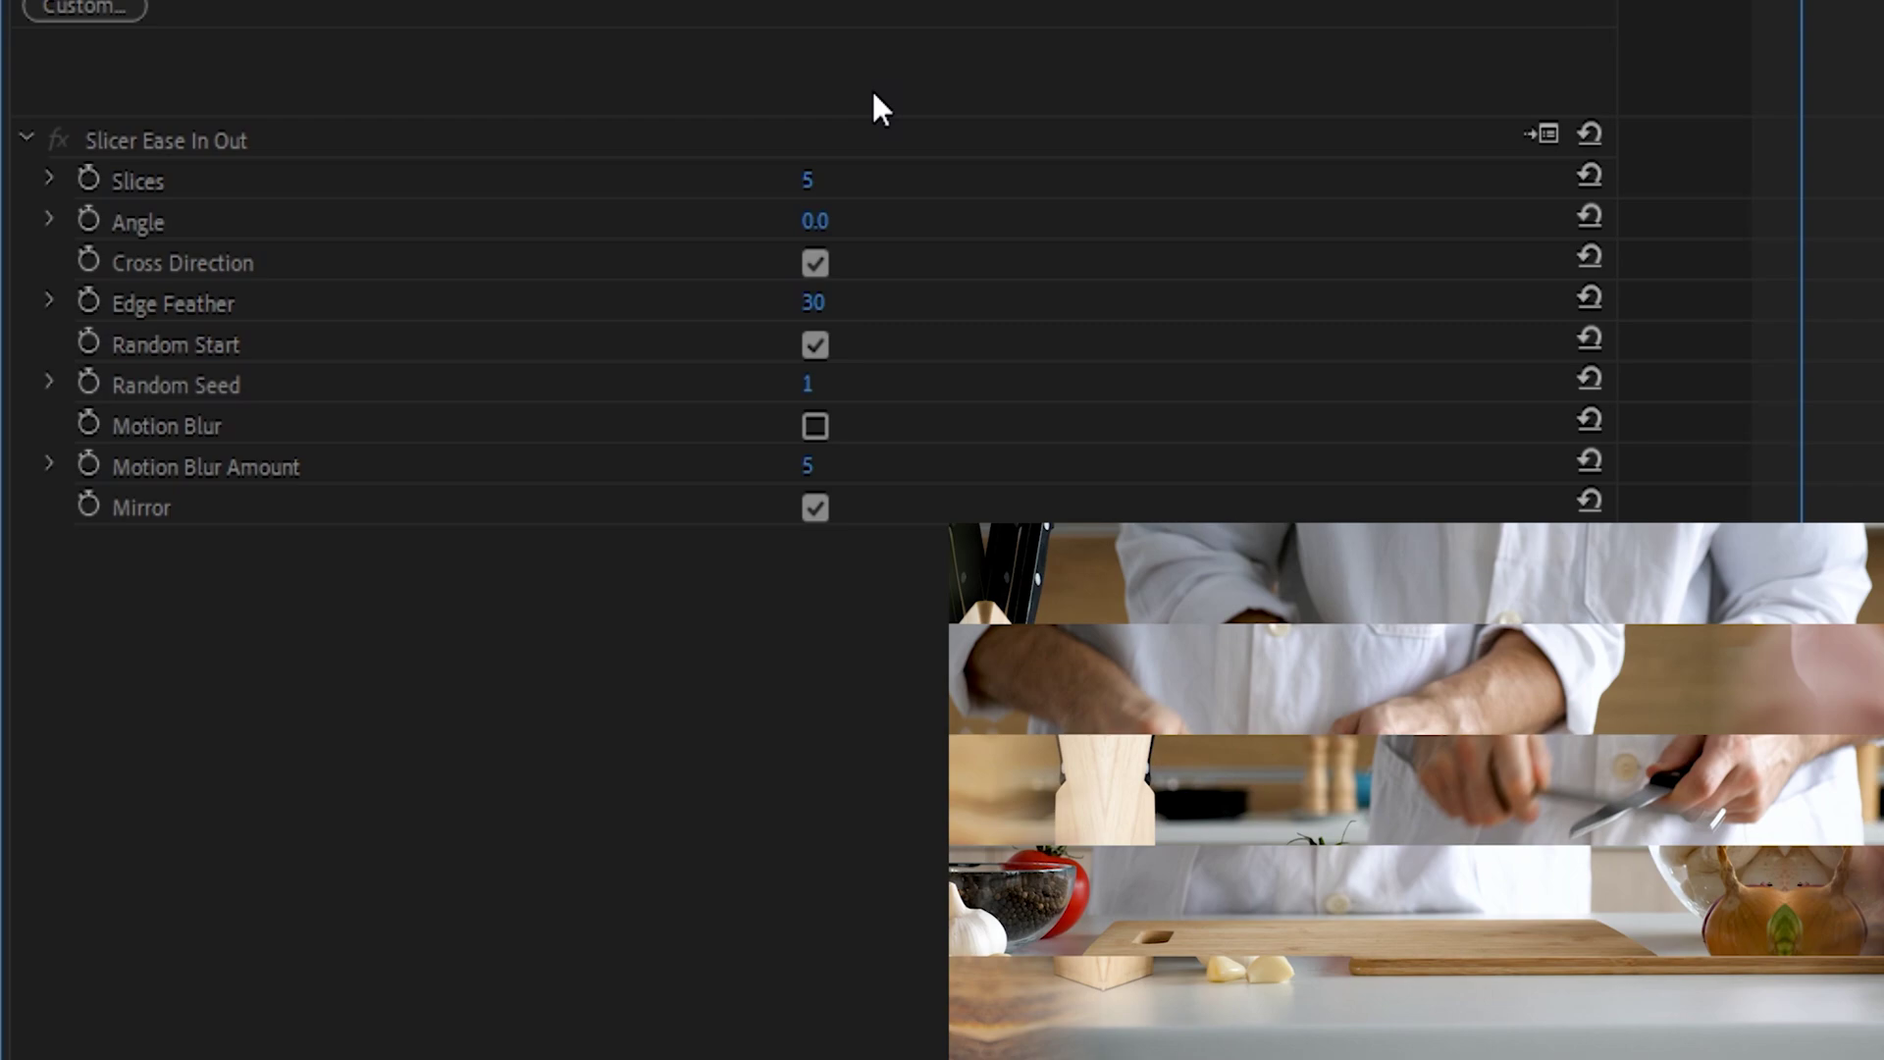
{"action": "left_click", "coordinate": [810, 179]}
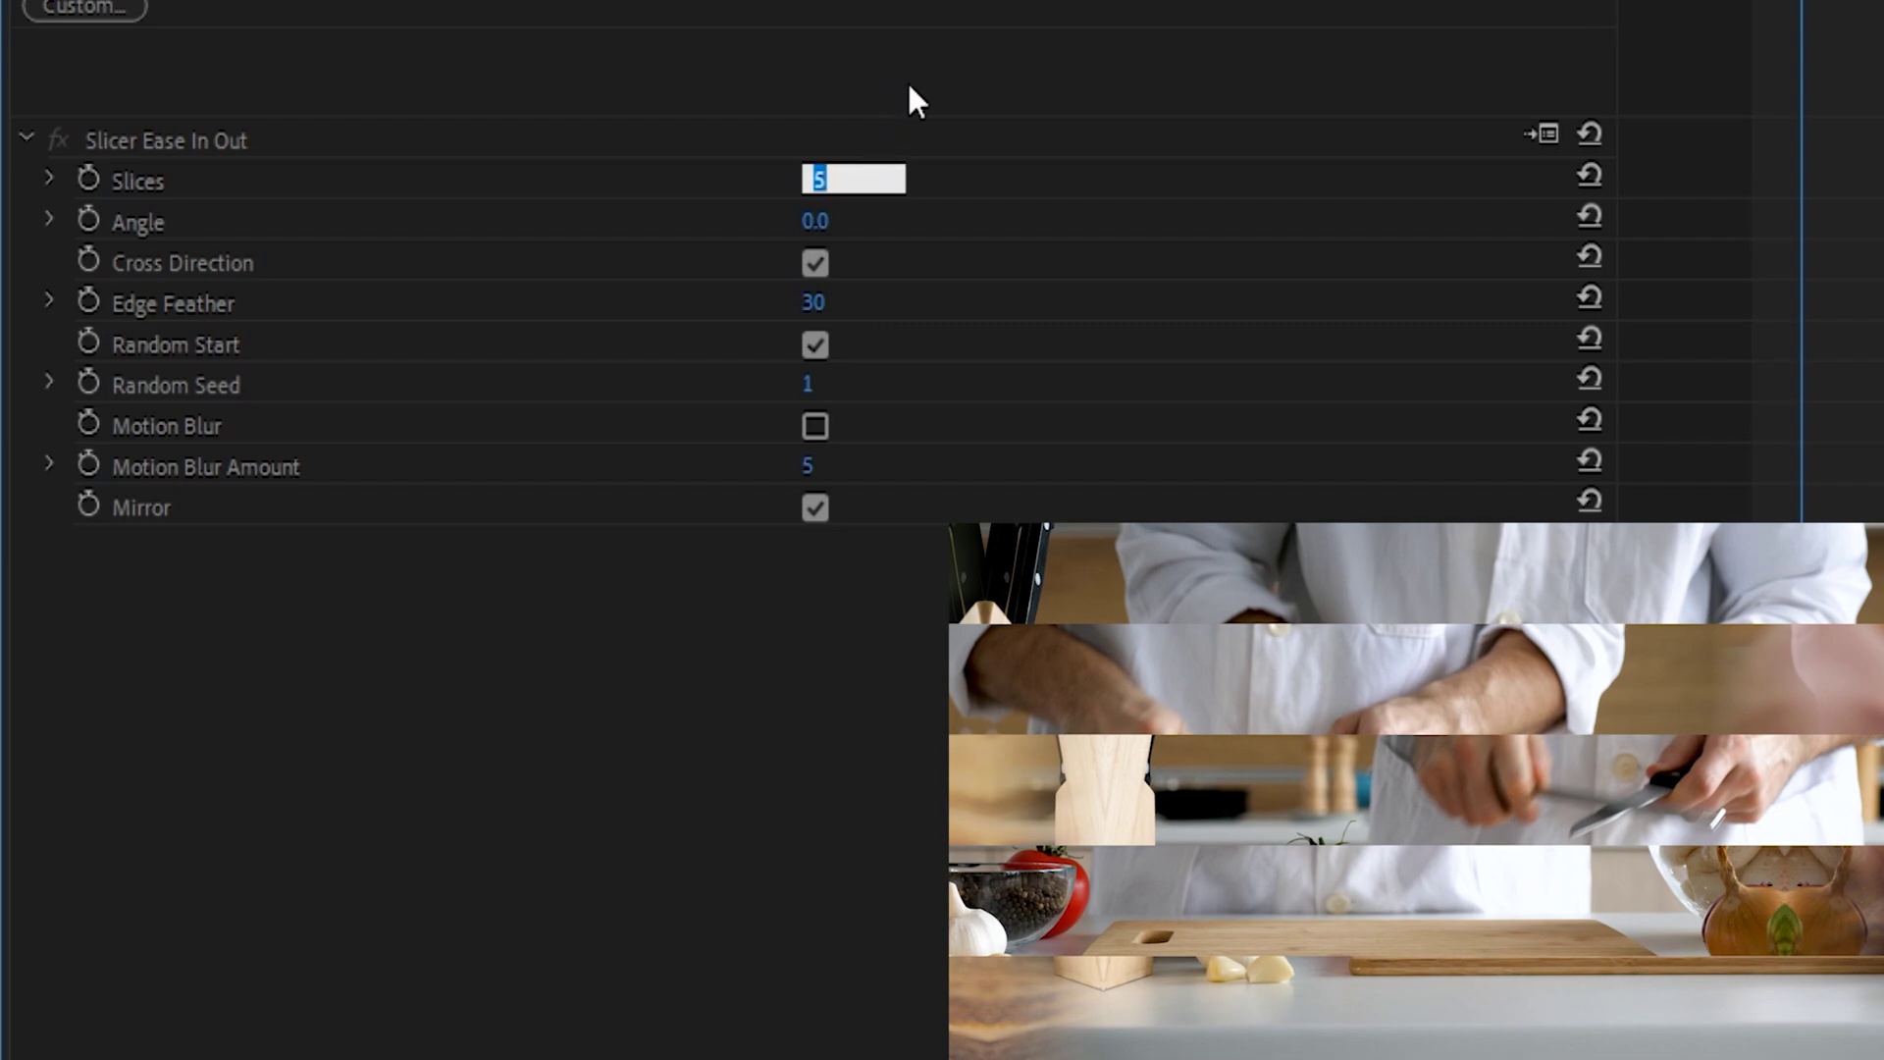
{"action": "type", "text": "2"}
{"action": "key", "text": "Return"}
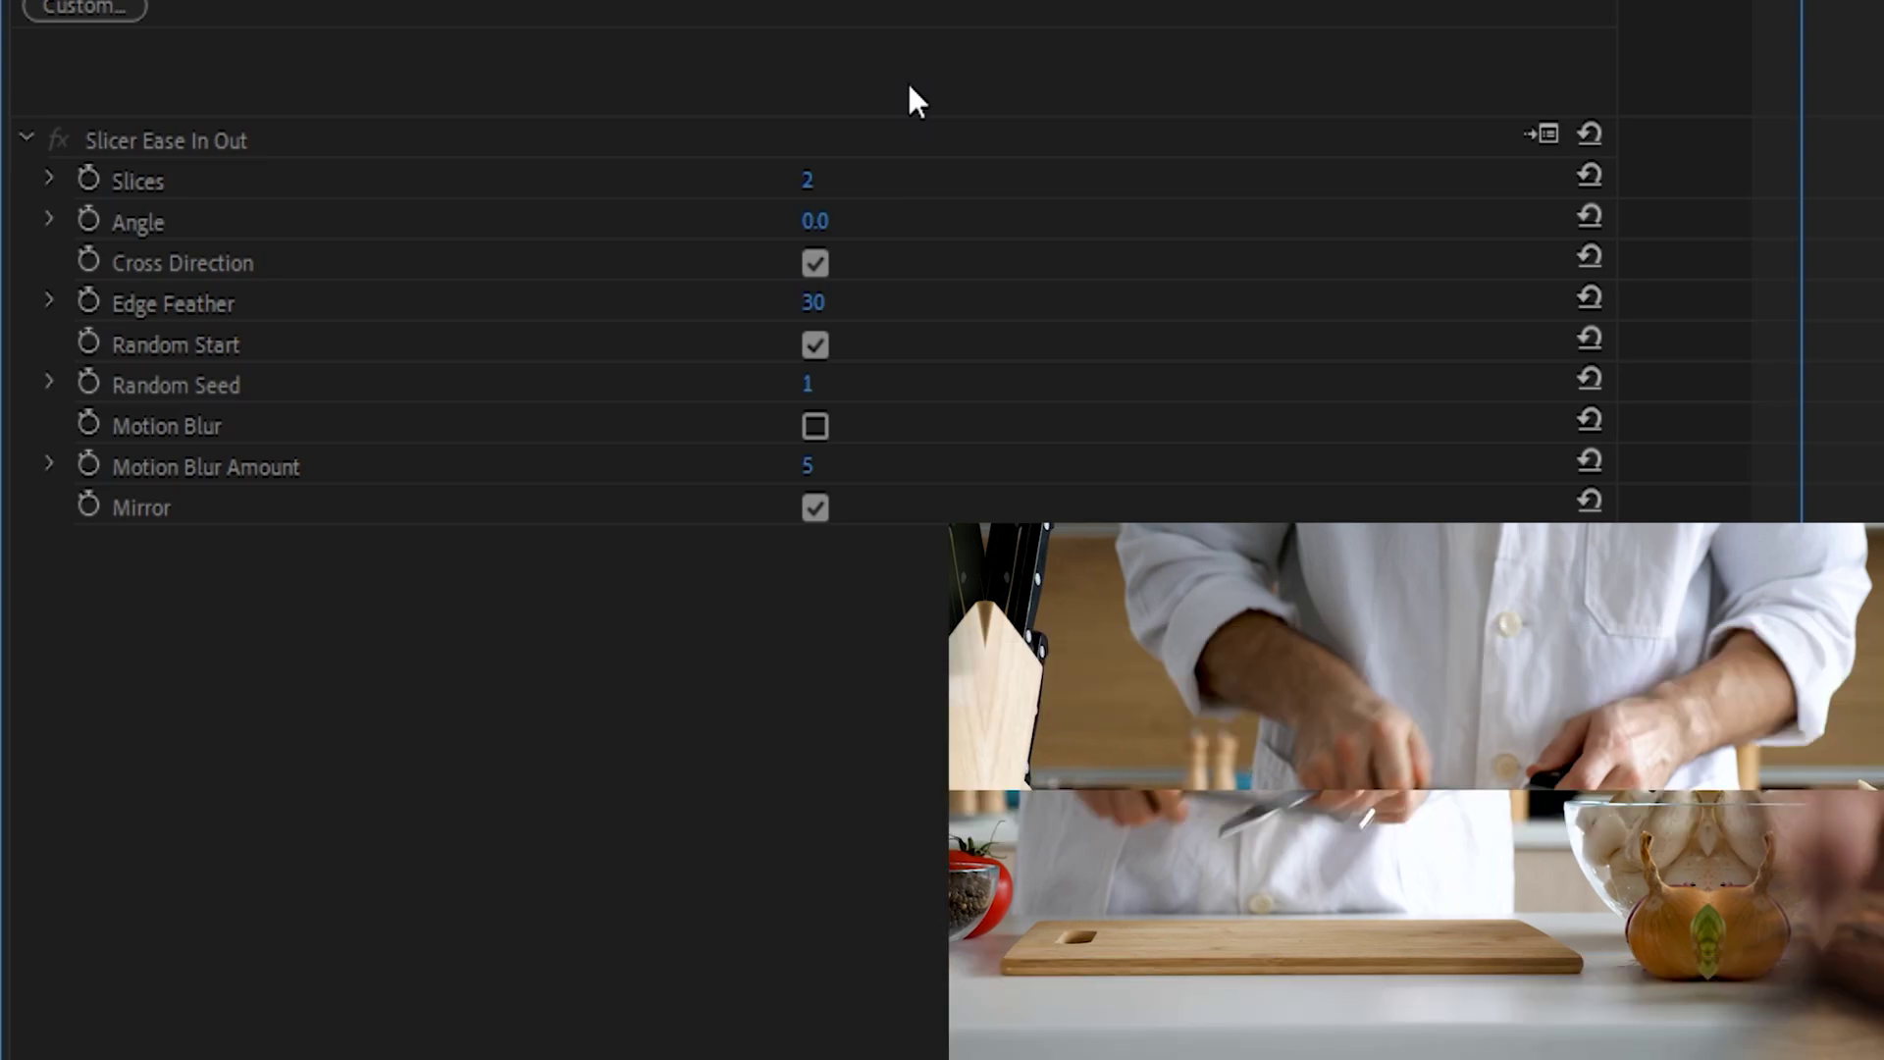
{"action": "left_click", "coordinate": [808, 180]}
{"action": "type", "text": "3"}
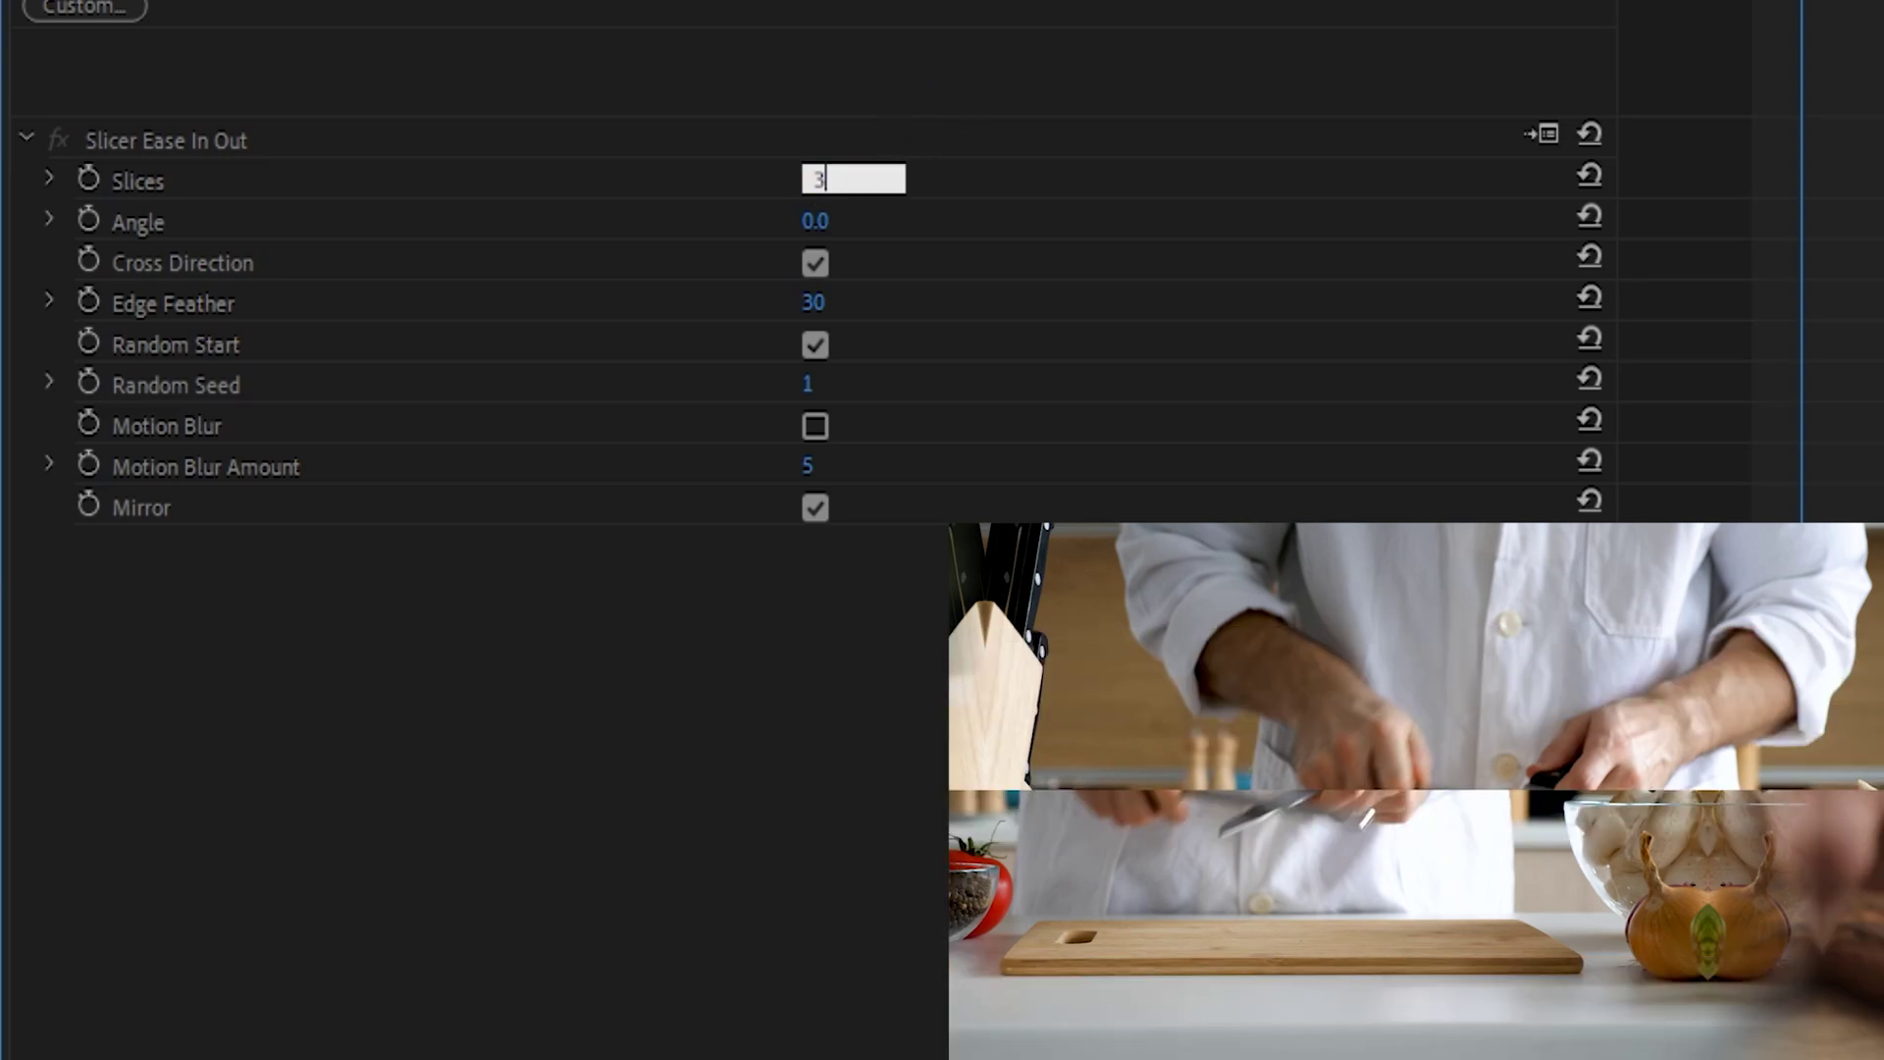
{"action": "key", "text": "Return"}
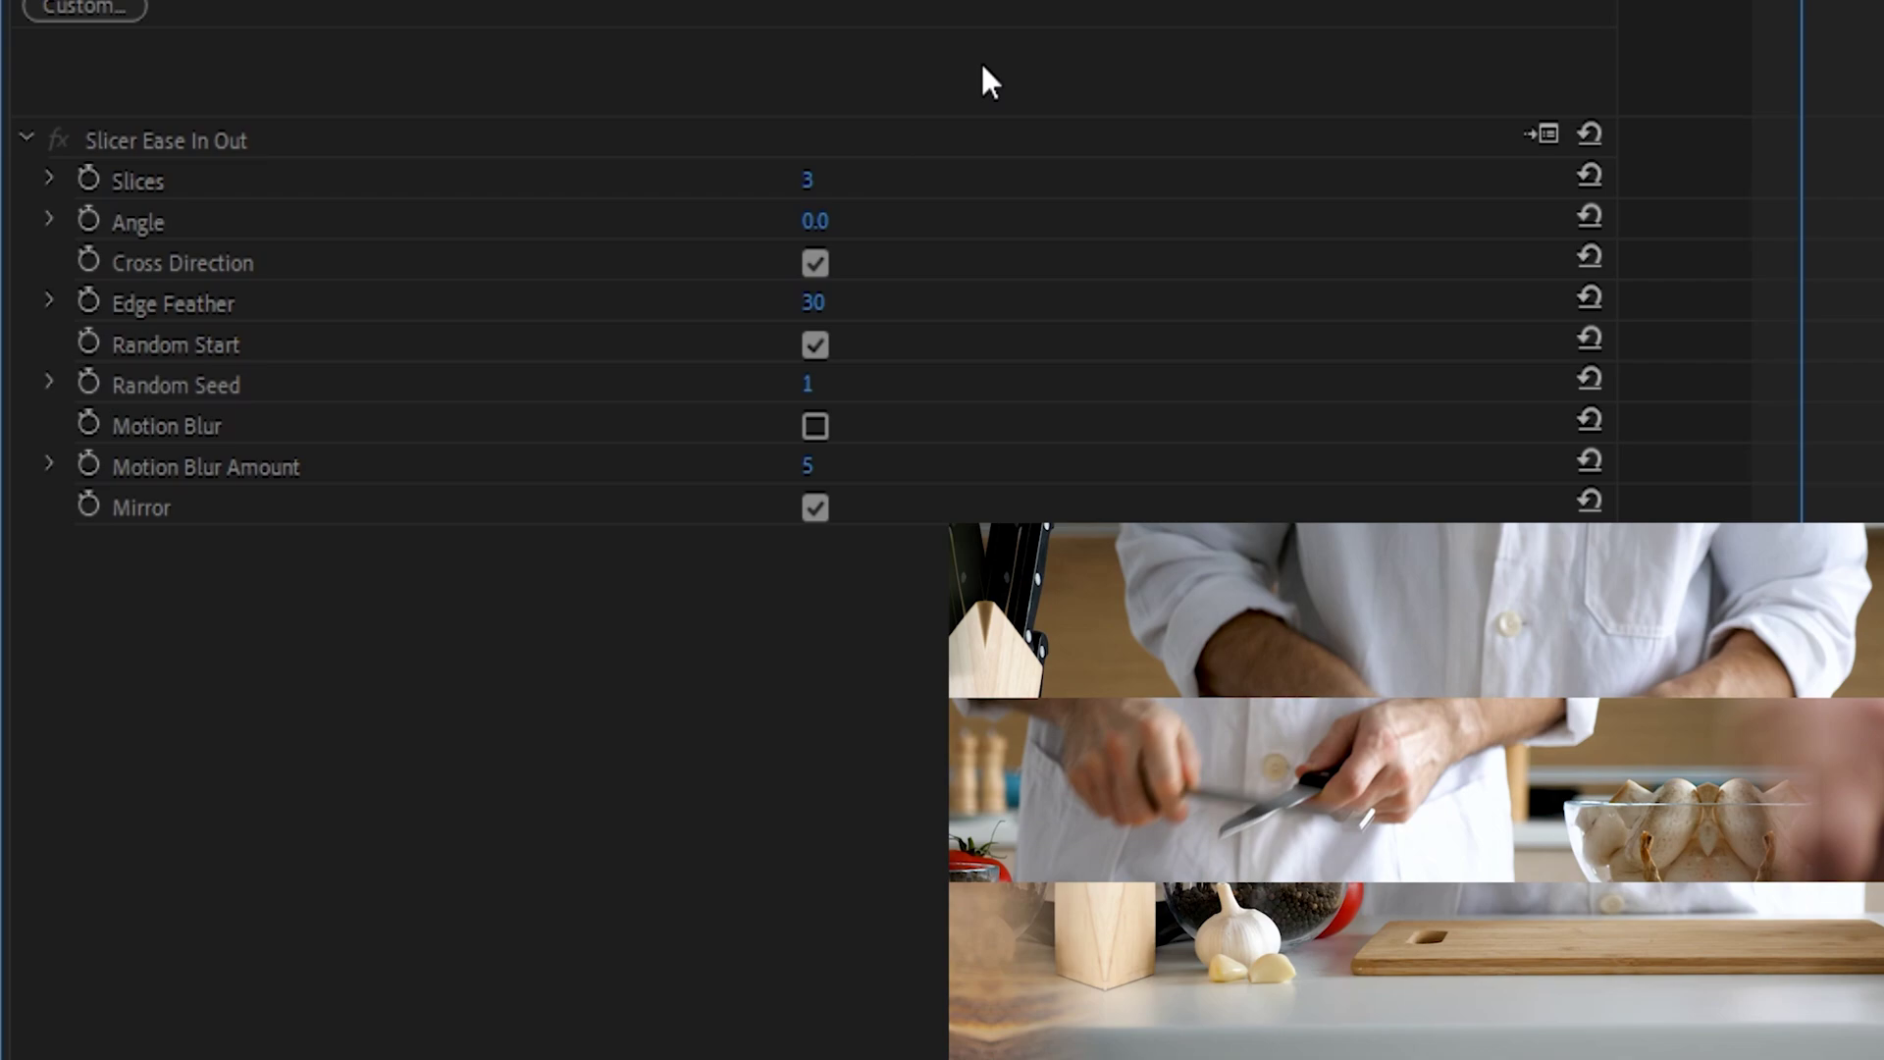
{"action": "left_click", "coordinate": [815, 181]}
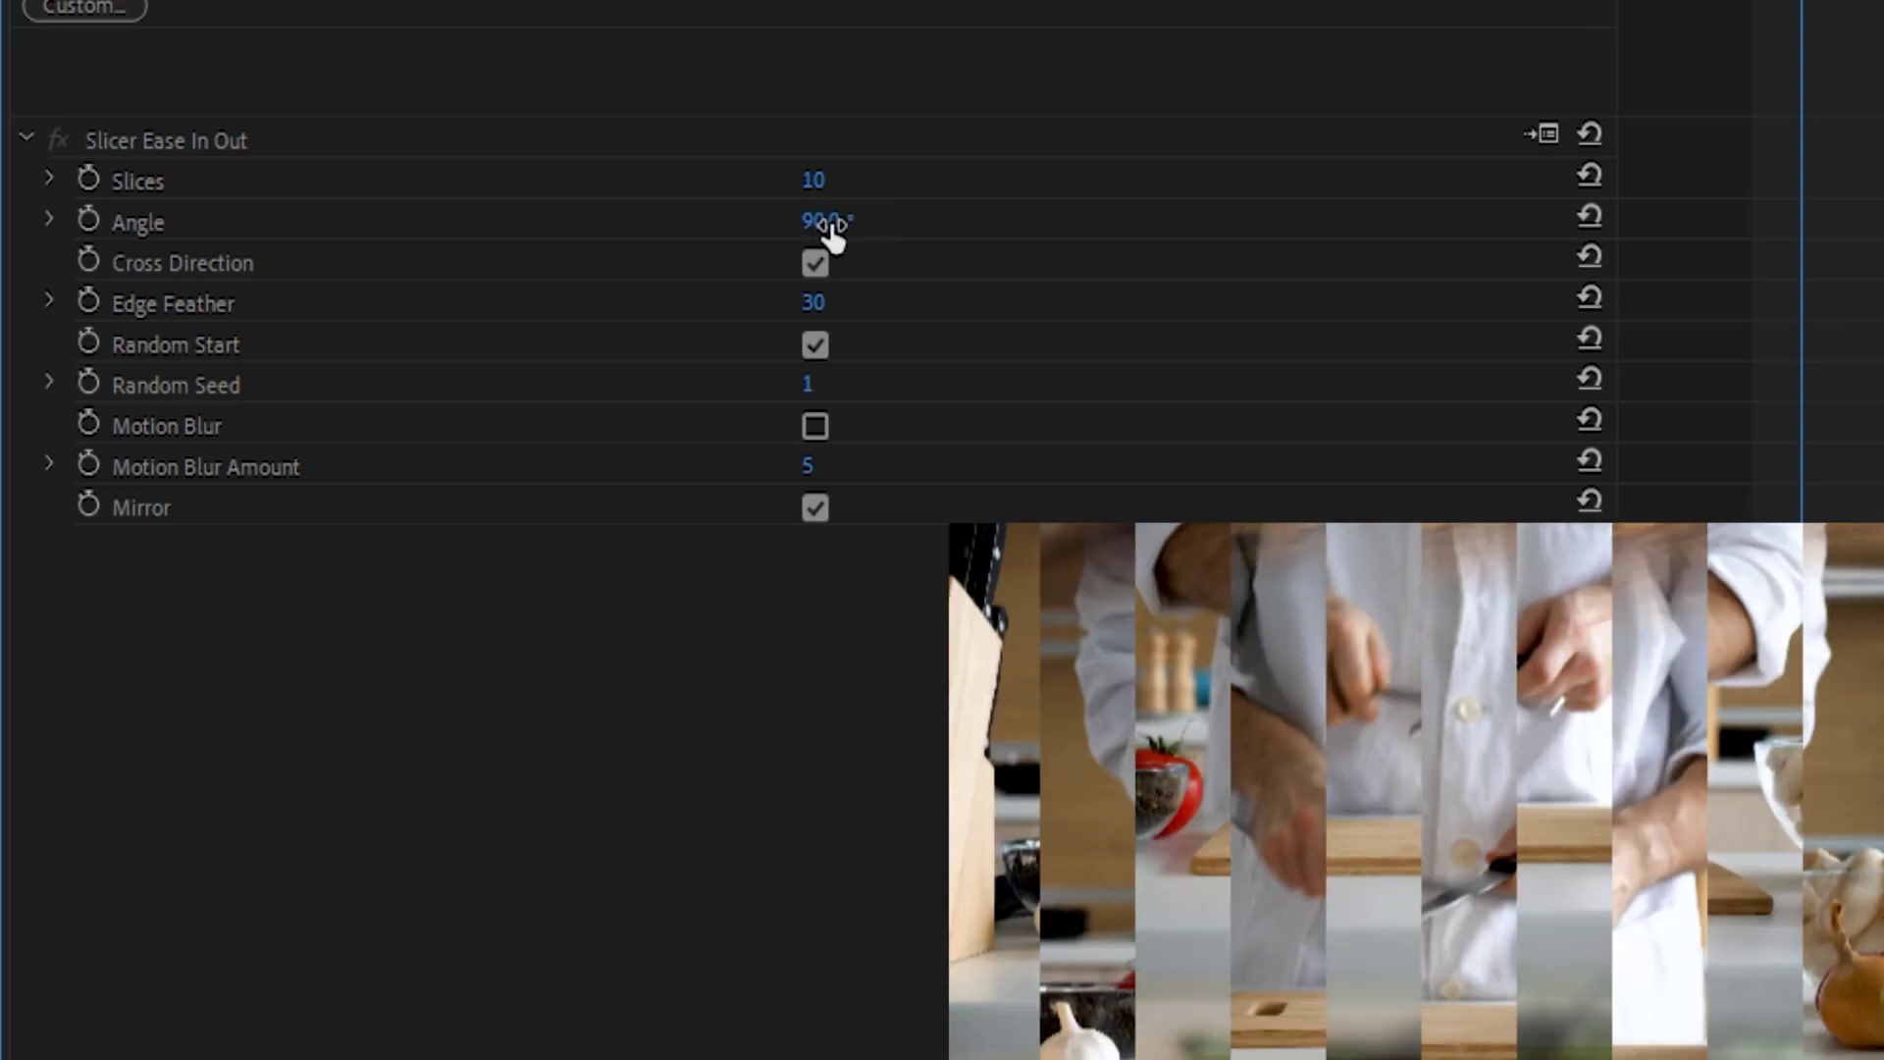
- Set the slice angle to 45° and scrub the angle to preview other rotations
{"action": "left_click", "coordinate": [830, 227]}
{"action": "type", "text": "45"}
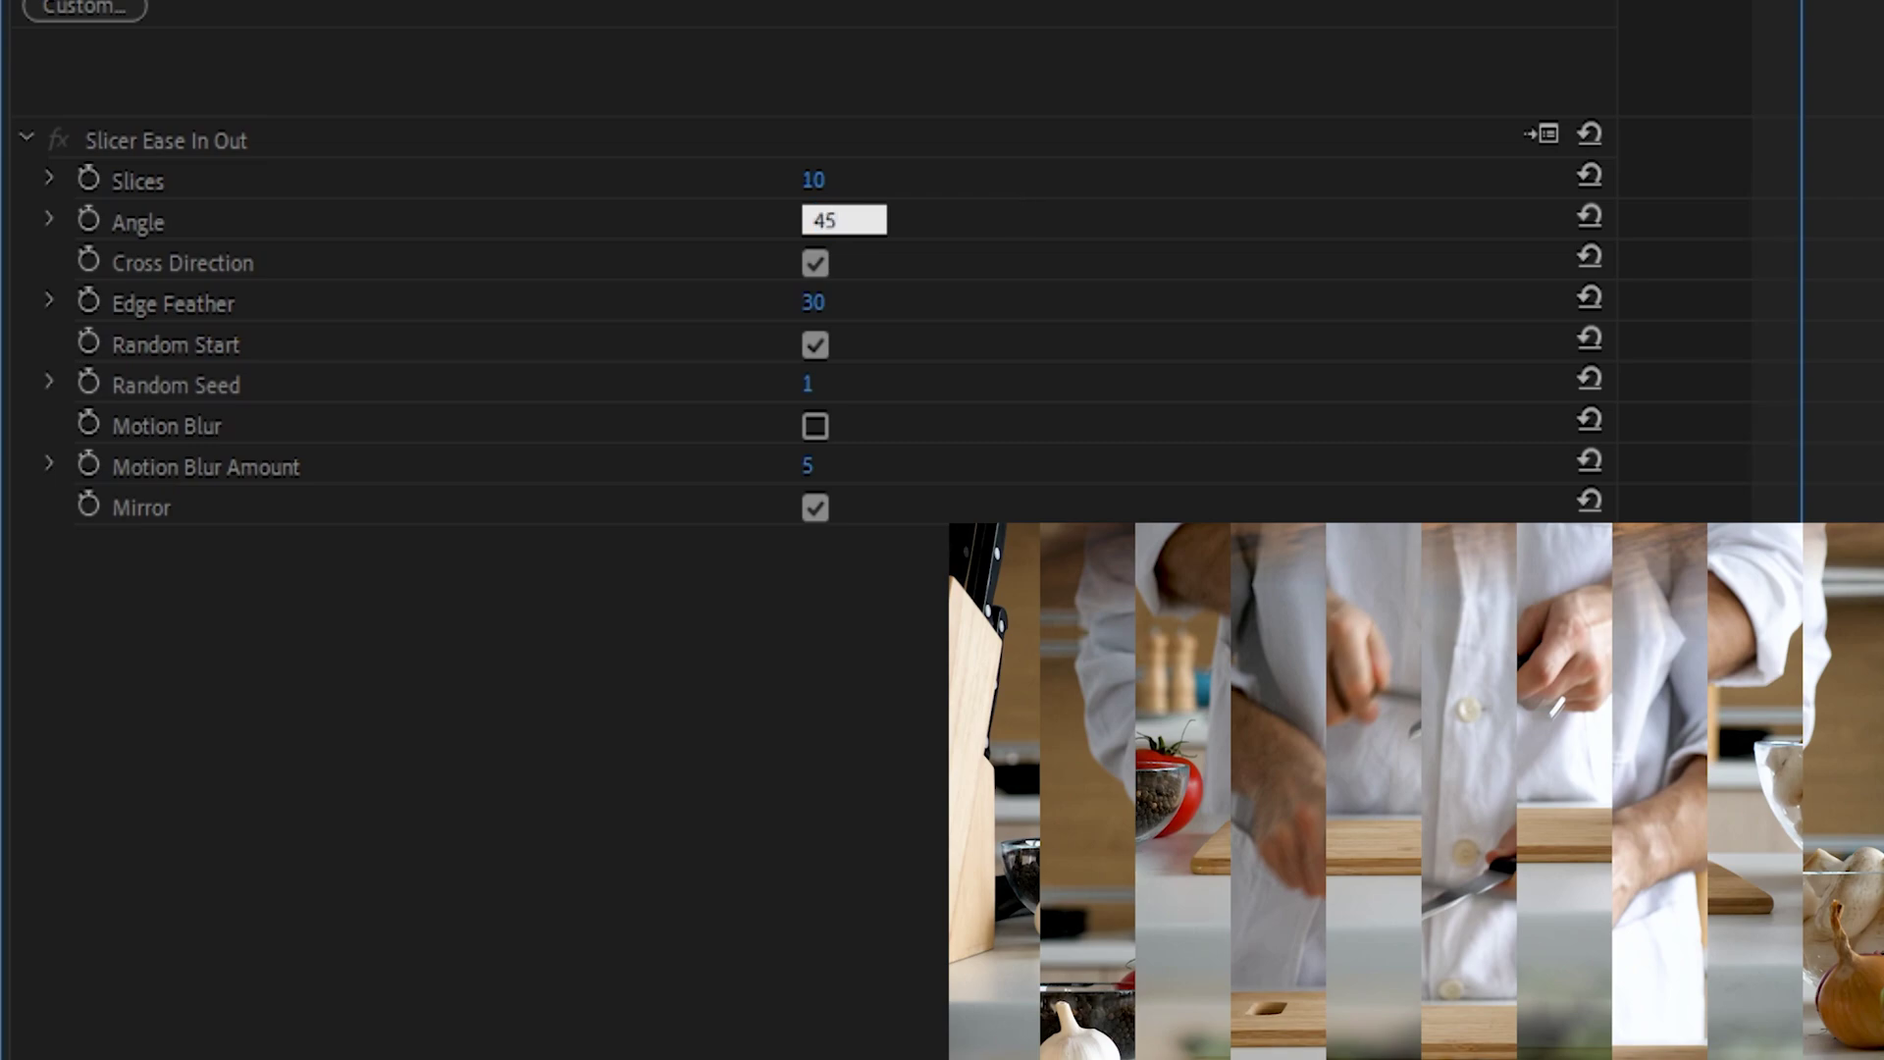
{"action": "key", "text": "Return"}
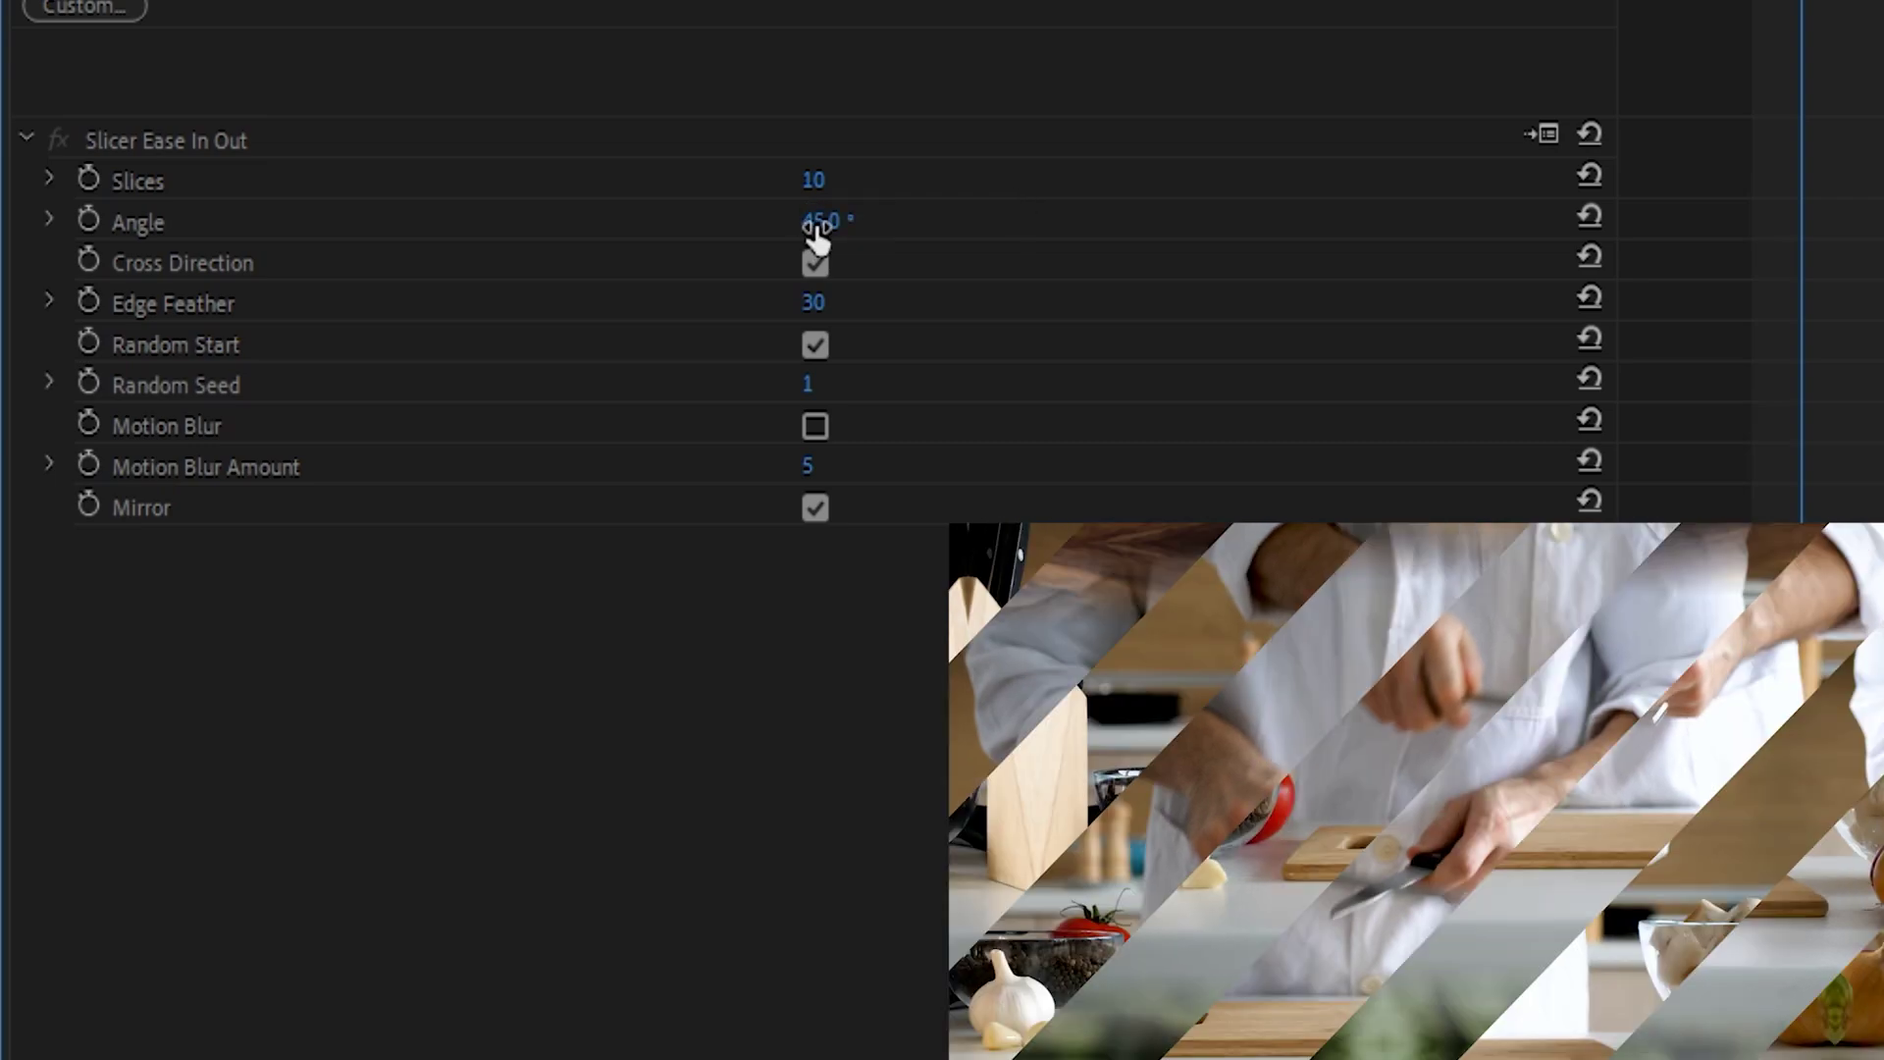
{"action": "left_click_drag", "start_coordinate": [823, 221], "coordinate": [1033, 285]}
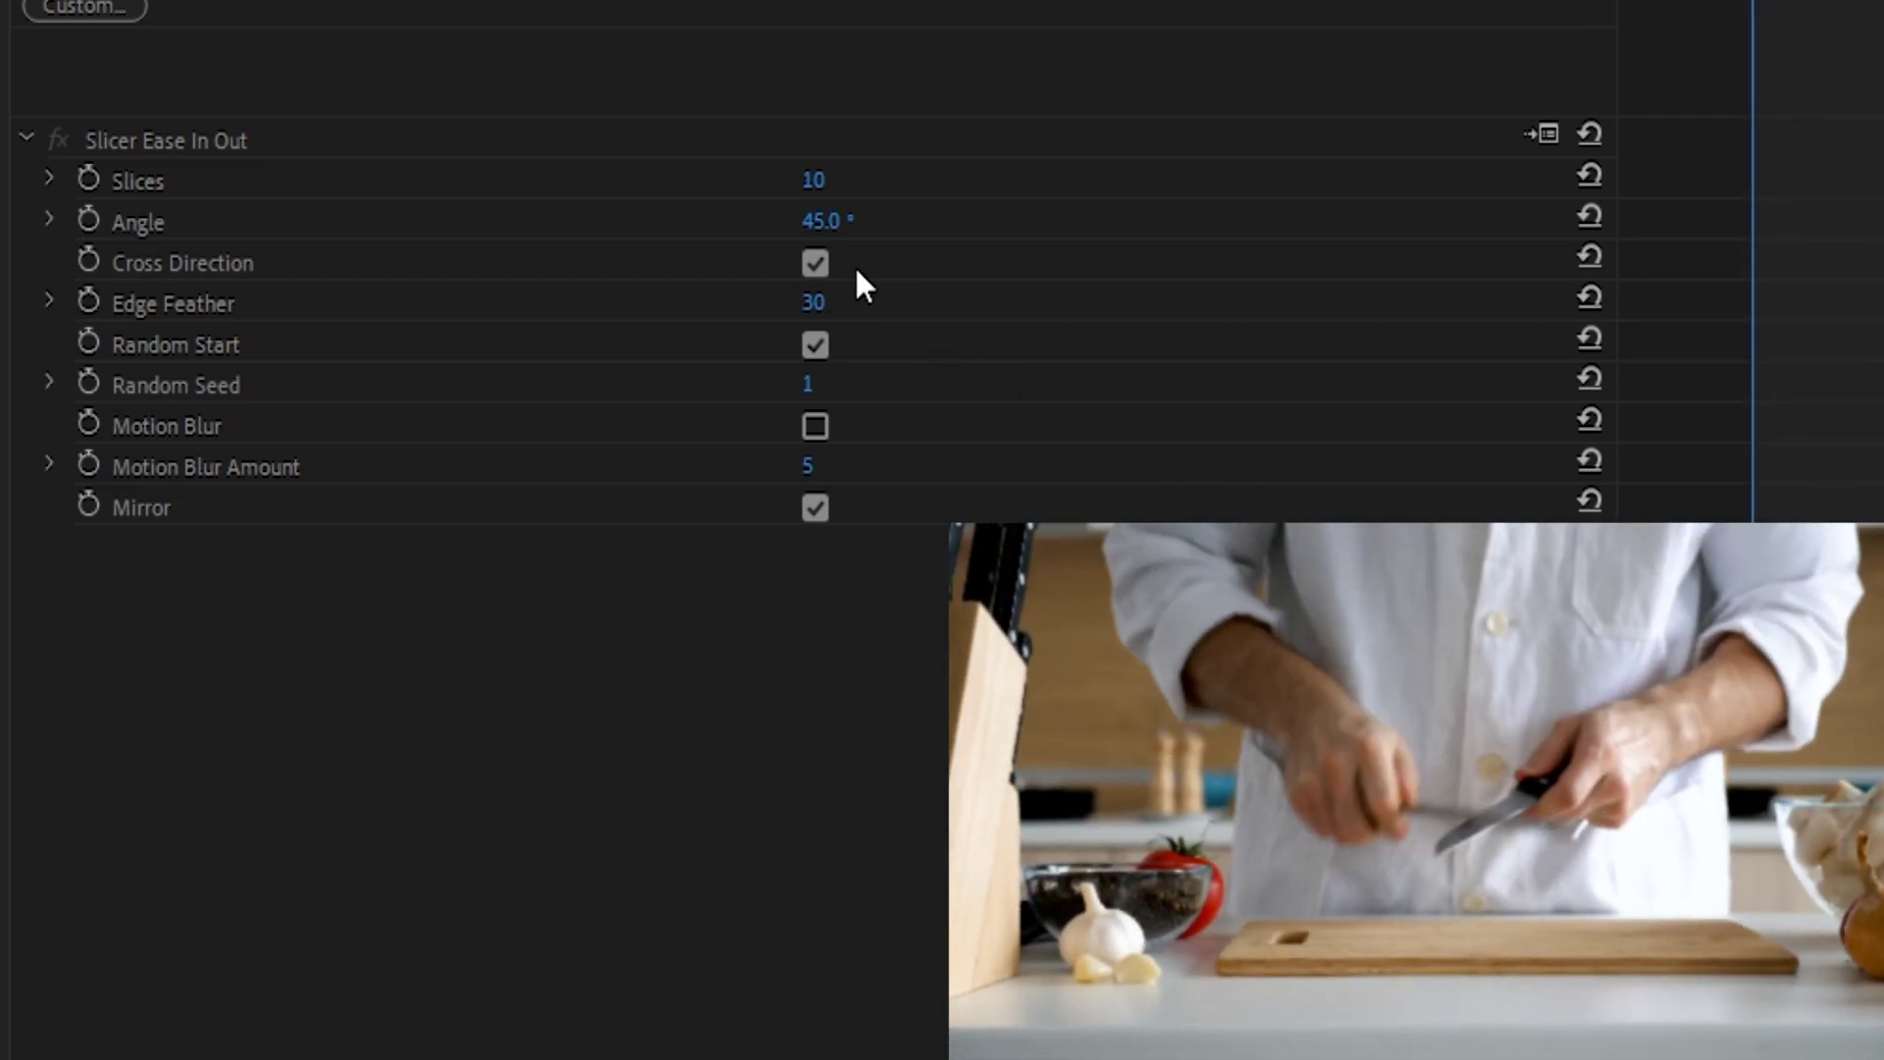
- Enable Cross Direction and raise Edge Feather from 30 to 34
{"action": "left_click", "coordinate": [814, 263]}
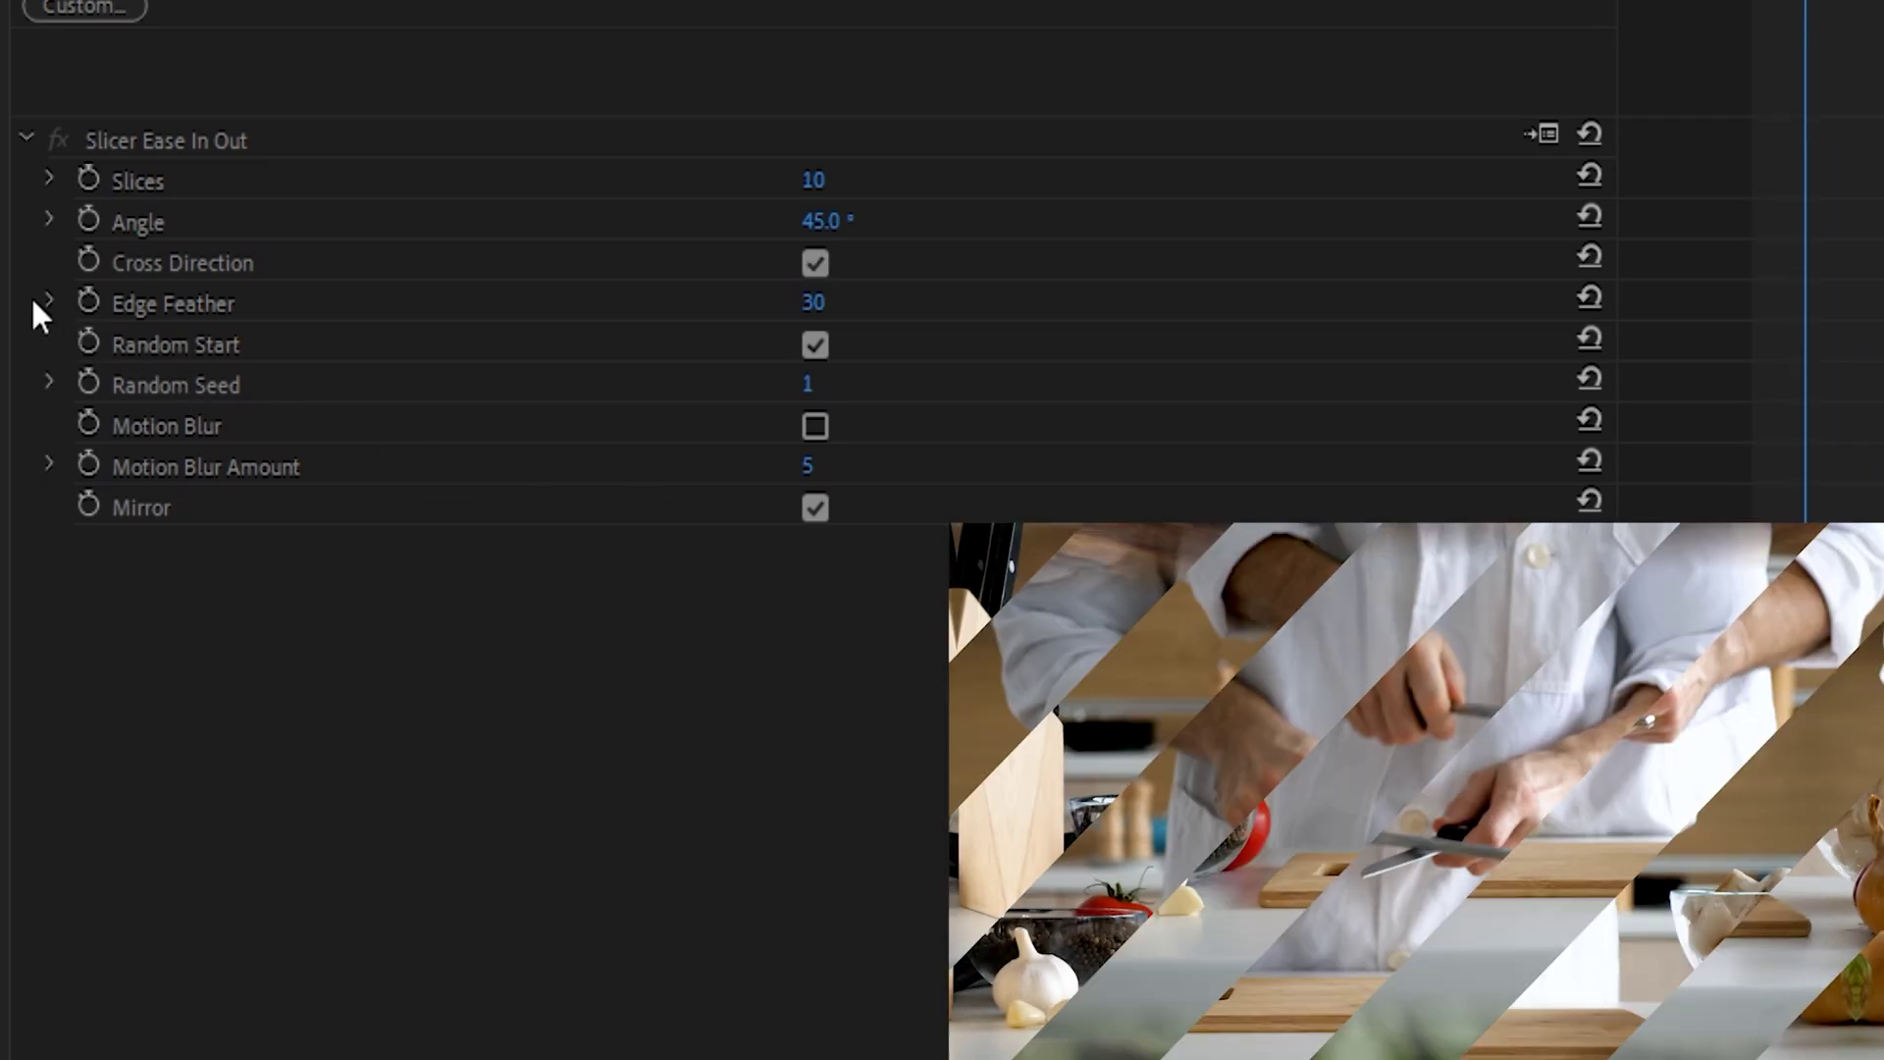
{"action": "left_click", "coordinate": [45, 296]}
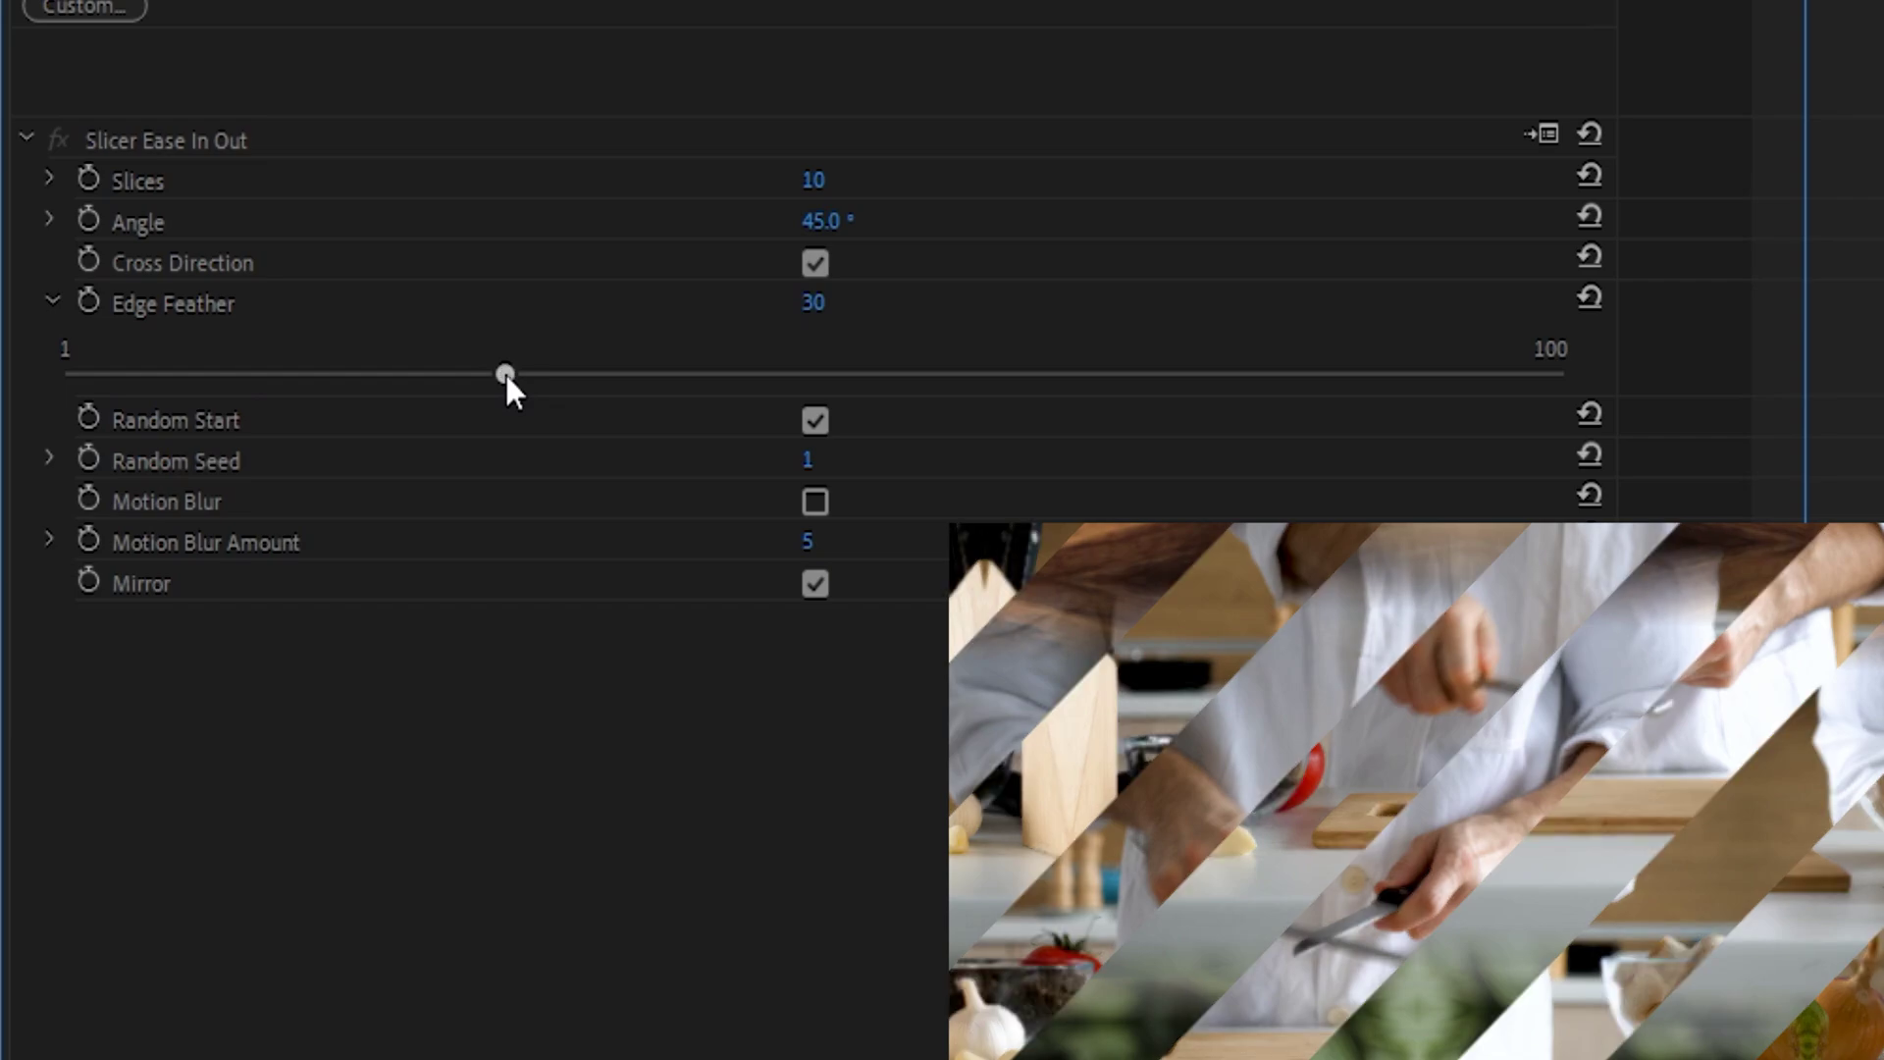
{"action": "left_click_drag", "start_coordinate": [505, 373], "coordinate": [558, 382]}
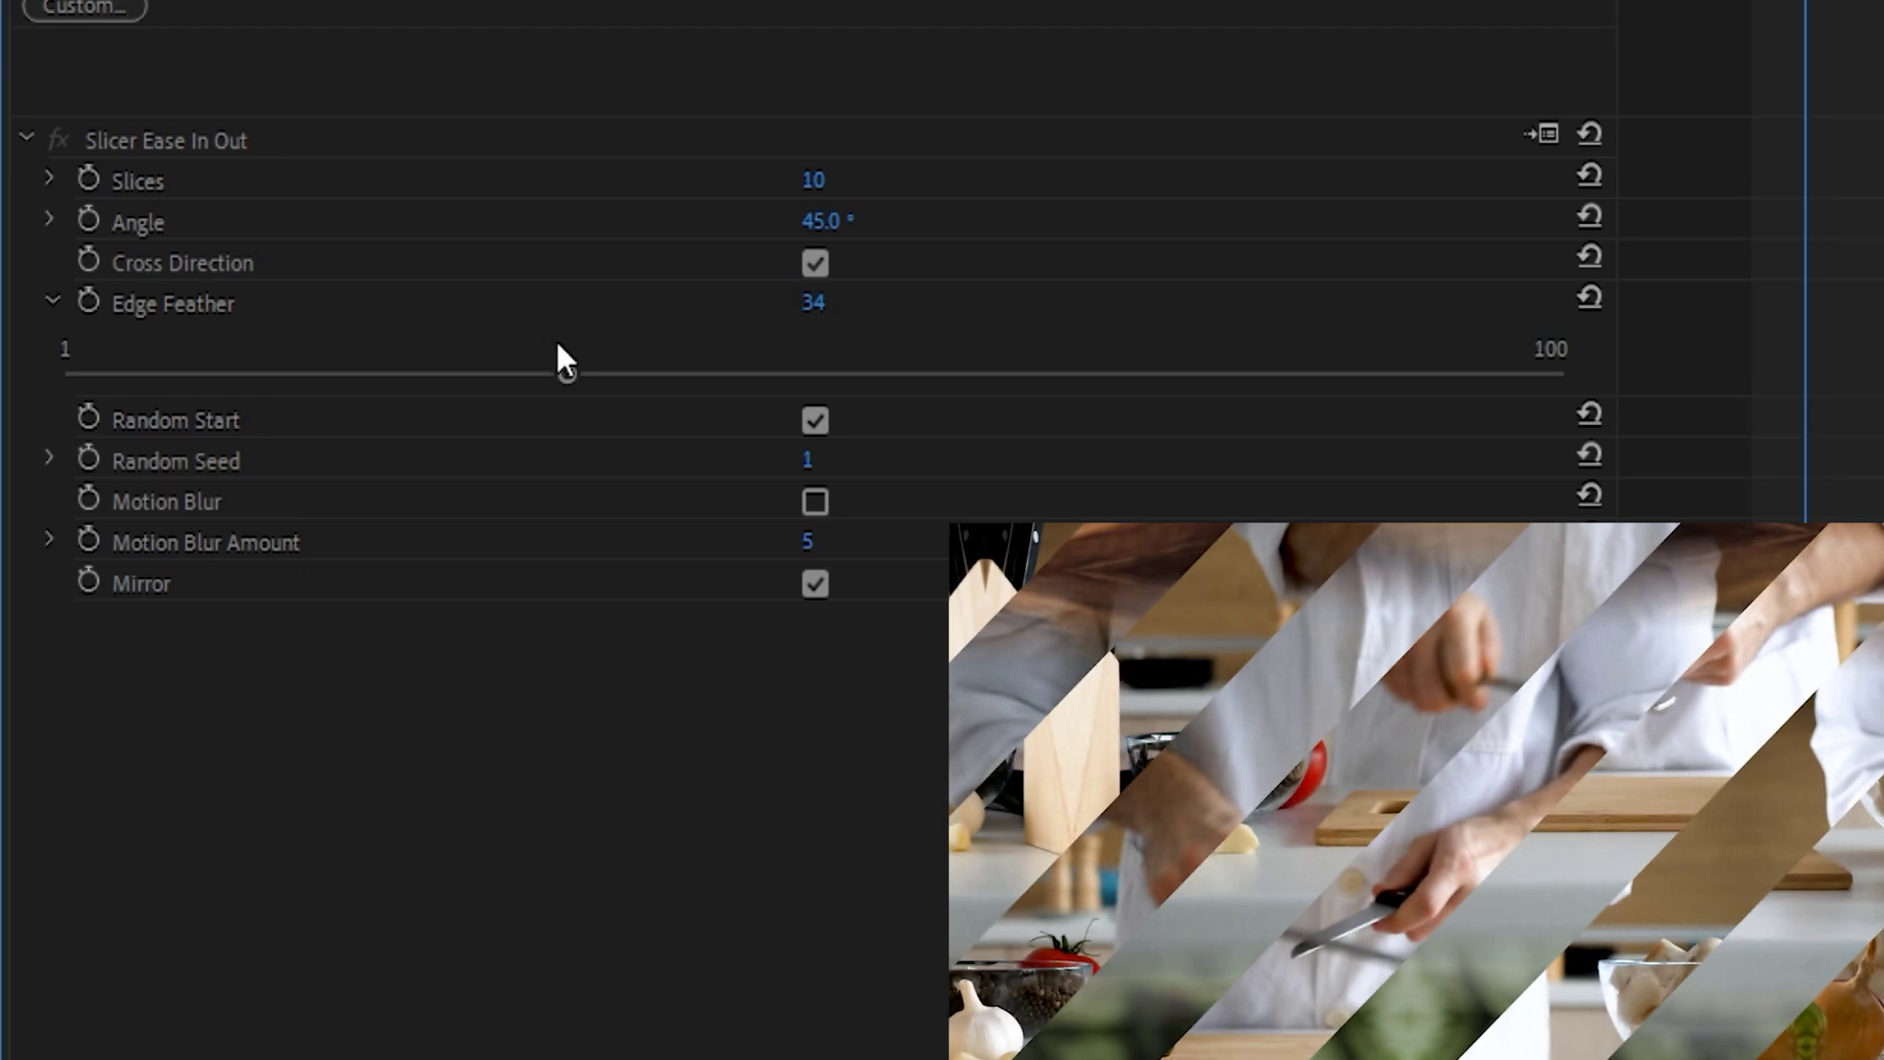
- Collapse the Edge Feather slider and turn on Random Start
{"action": "left_click", "coordinate": [49, 301]}
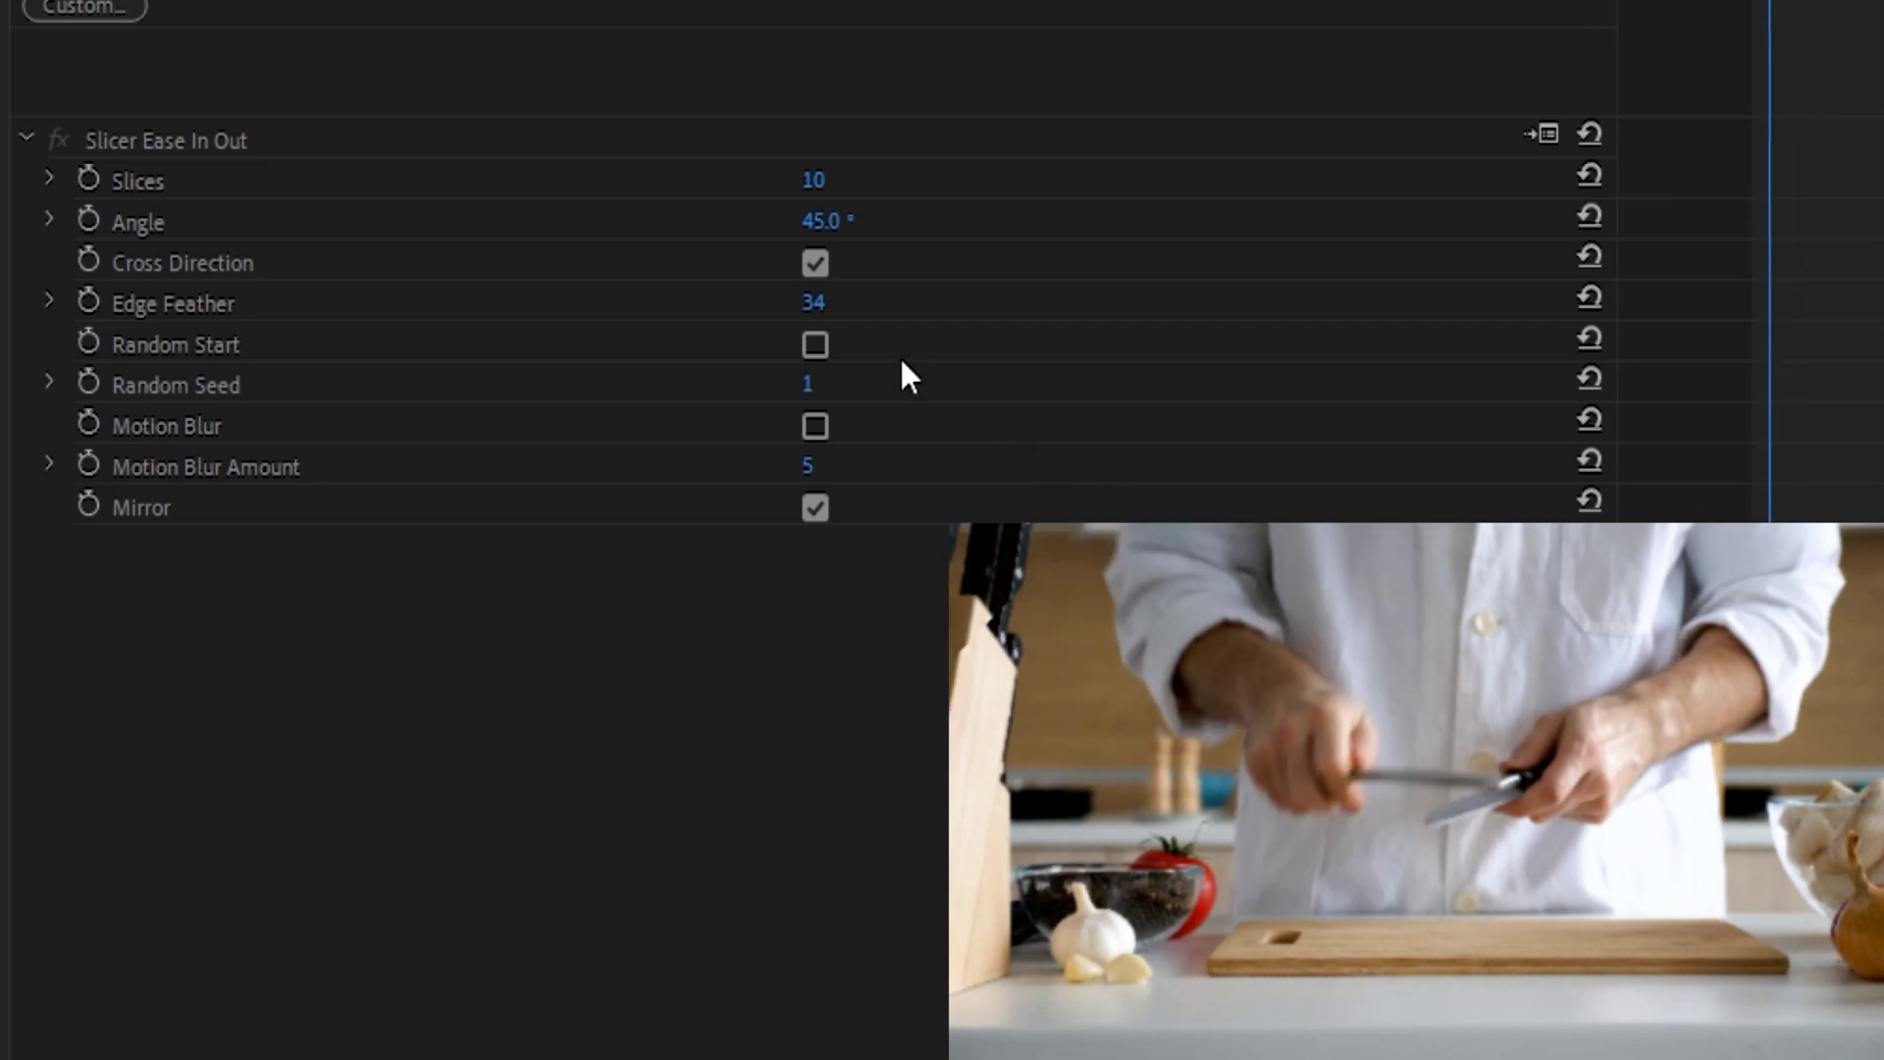
{"action": "left_click", "coordinate": [814, 345]}
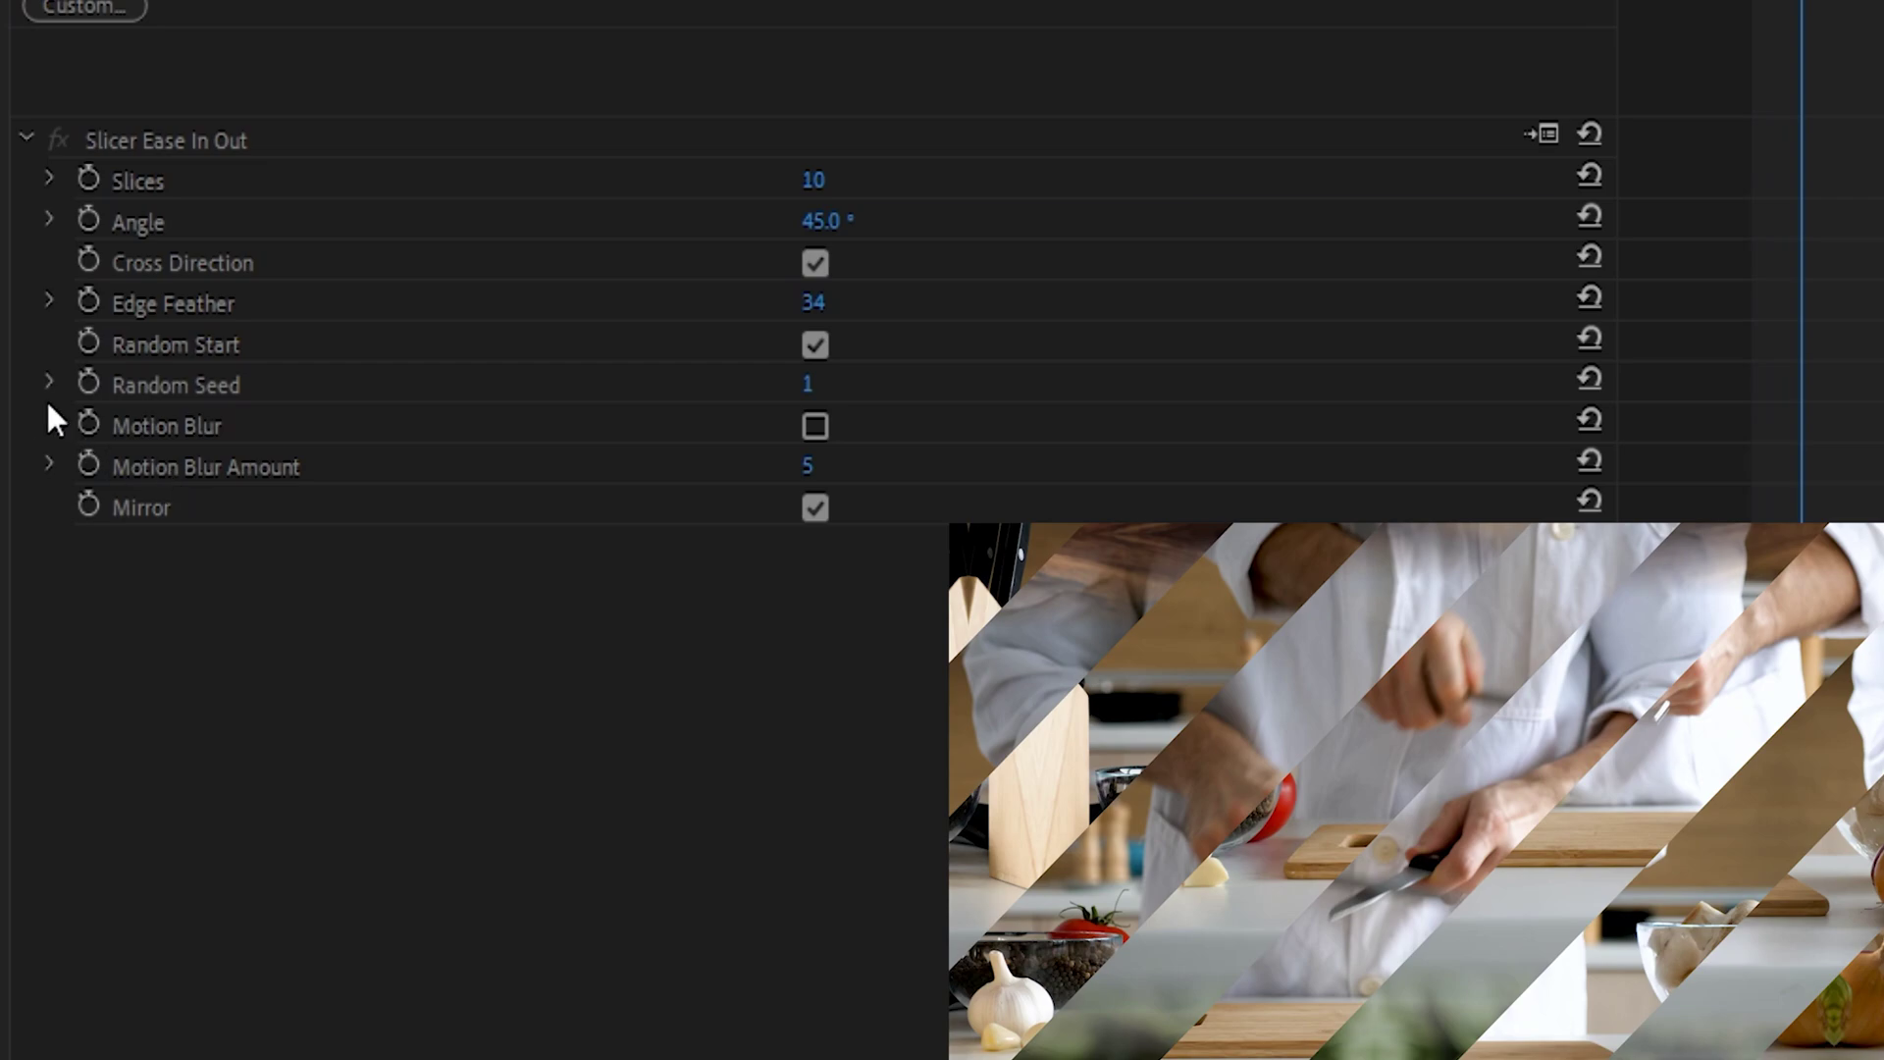
{"action": "left_click", "coordinate": [49, 381]}
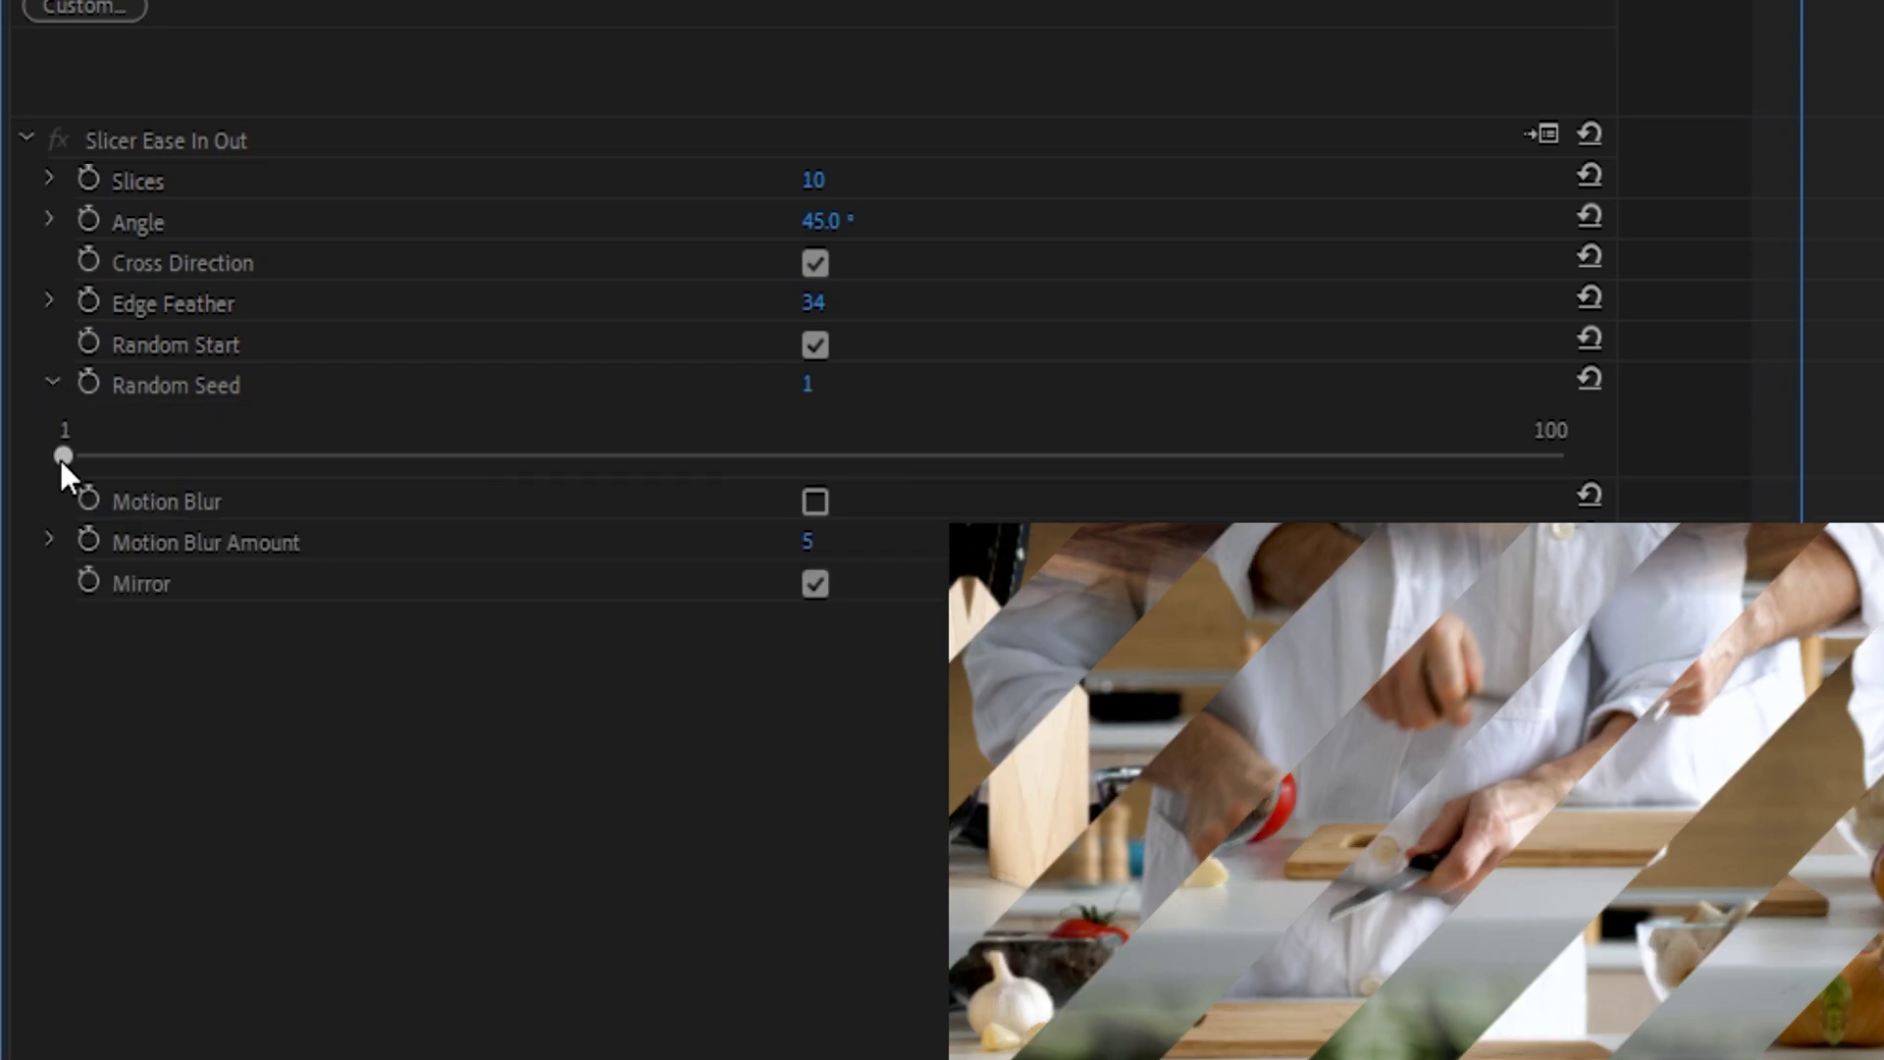
{"action": "left_click_drag", "start_coordinate": [61, 460], "coordinate": [3, 505]}
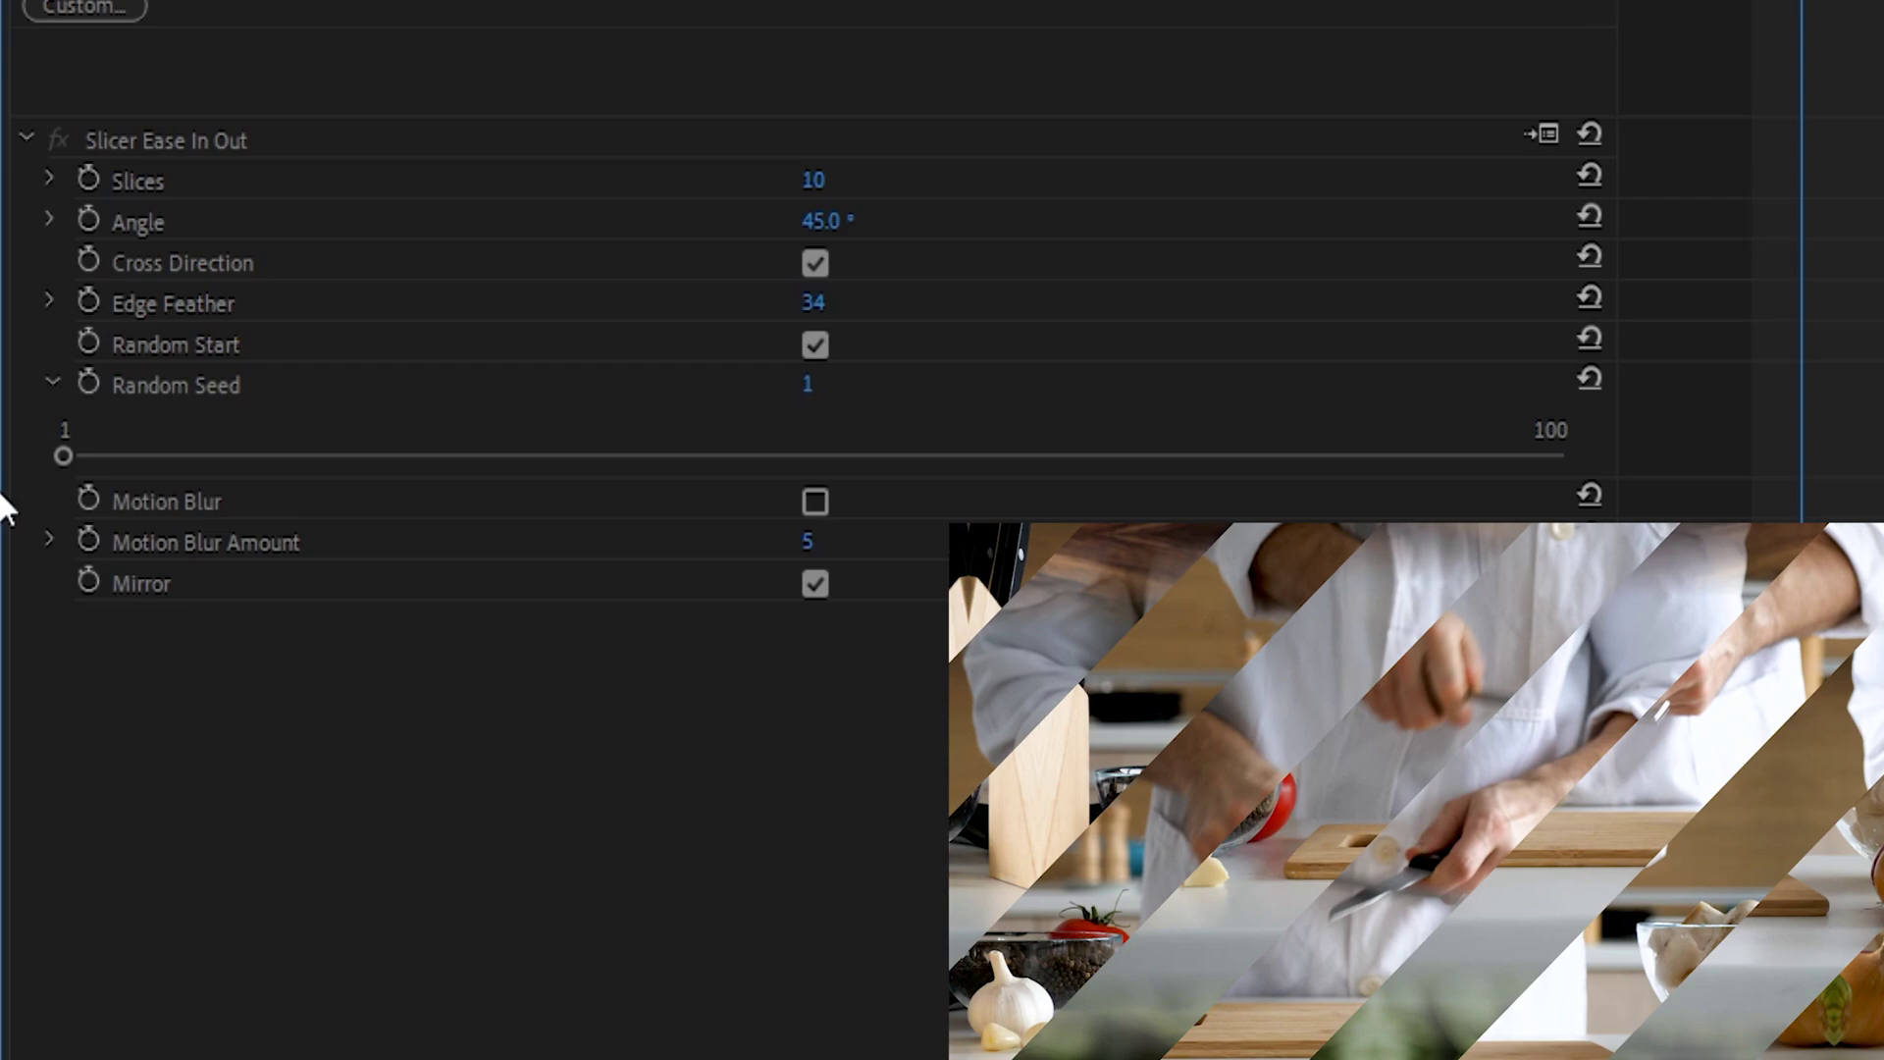
{"action": "left_click", "coordinate": [47, 384]}
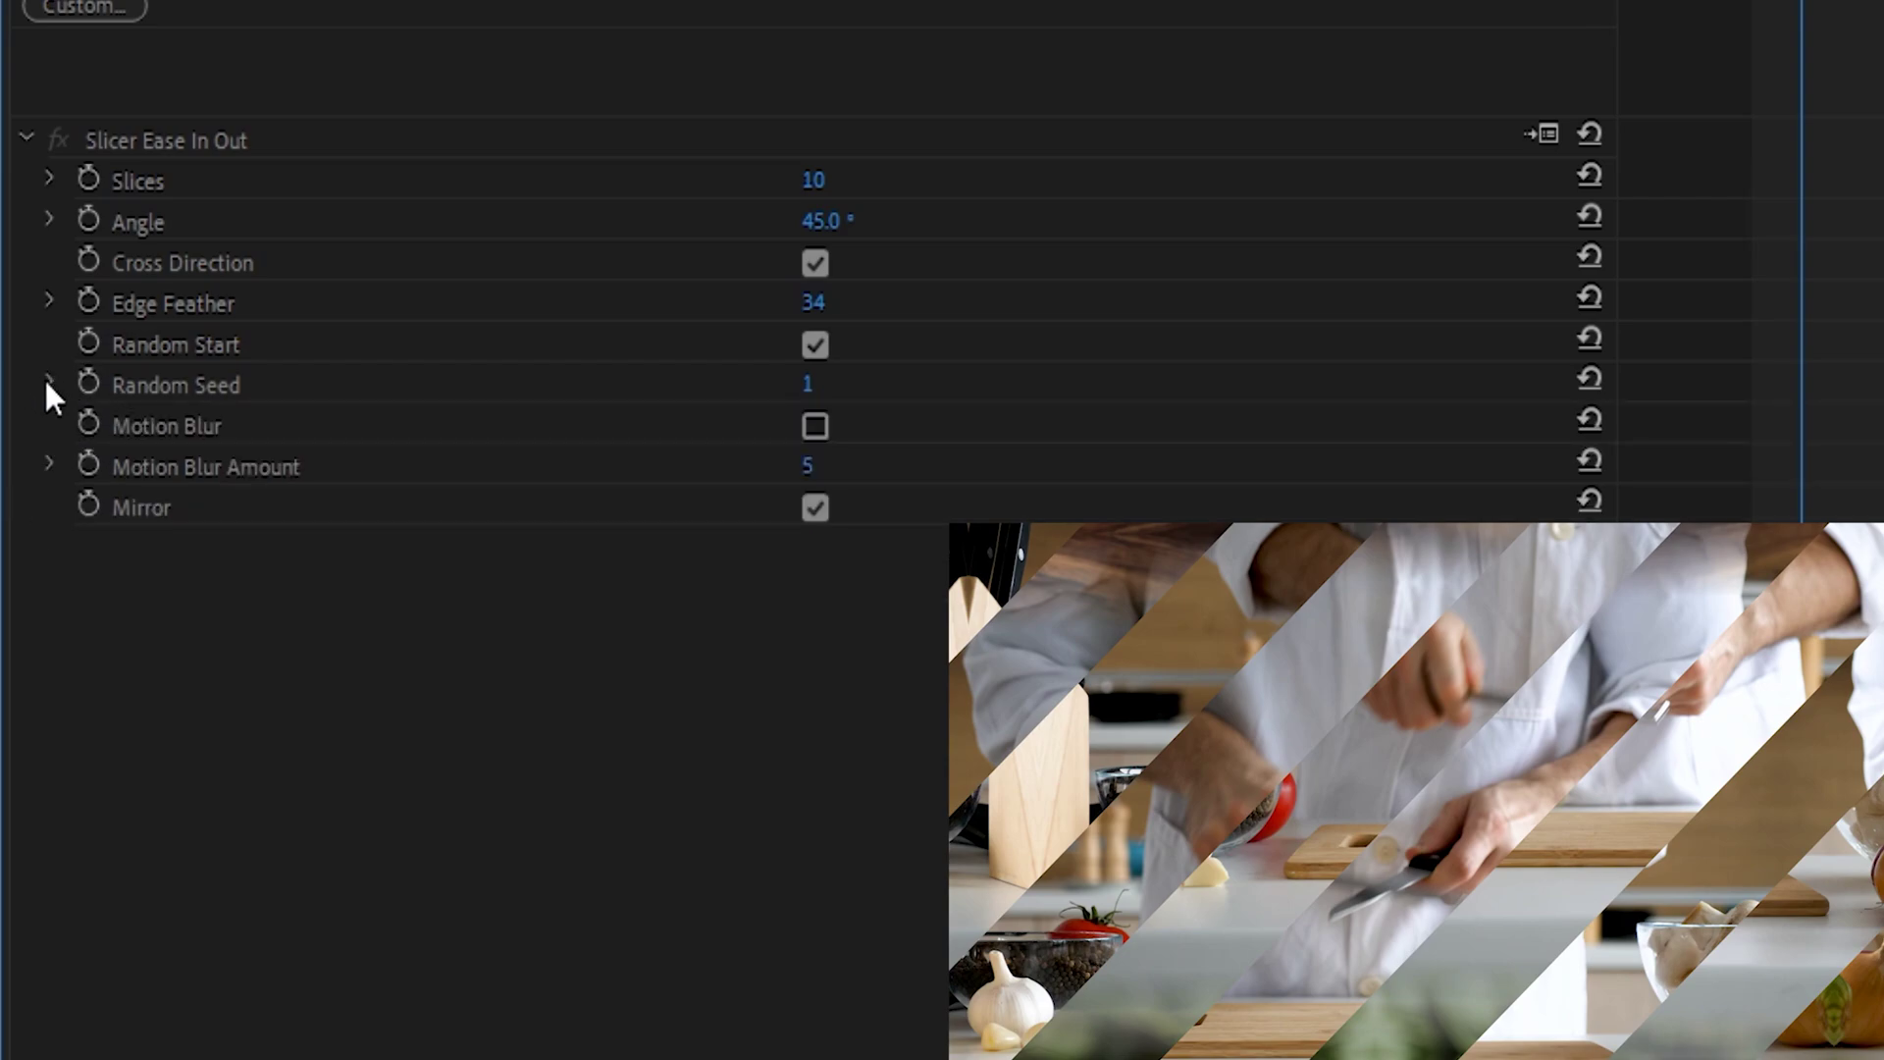
{"action": "left_click", "coordinate": [812, 428]}
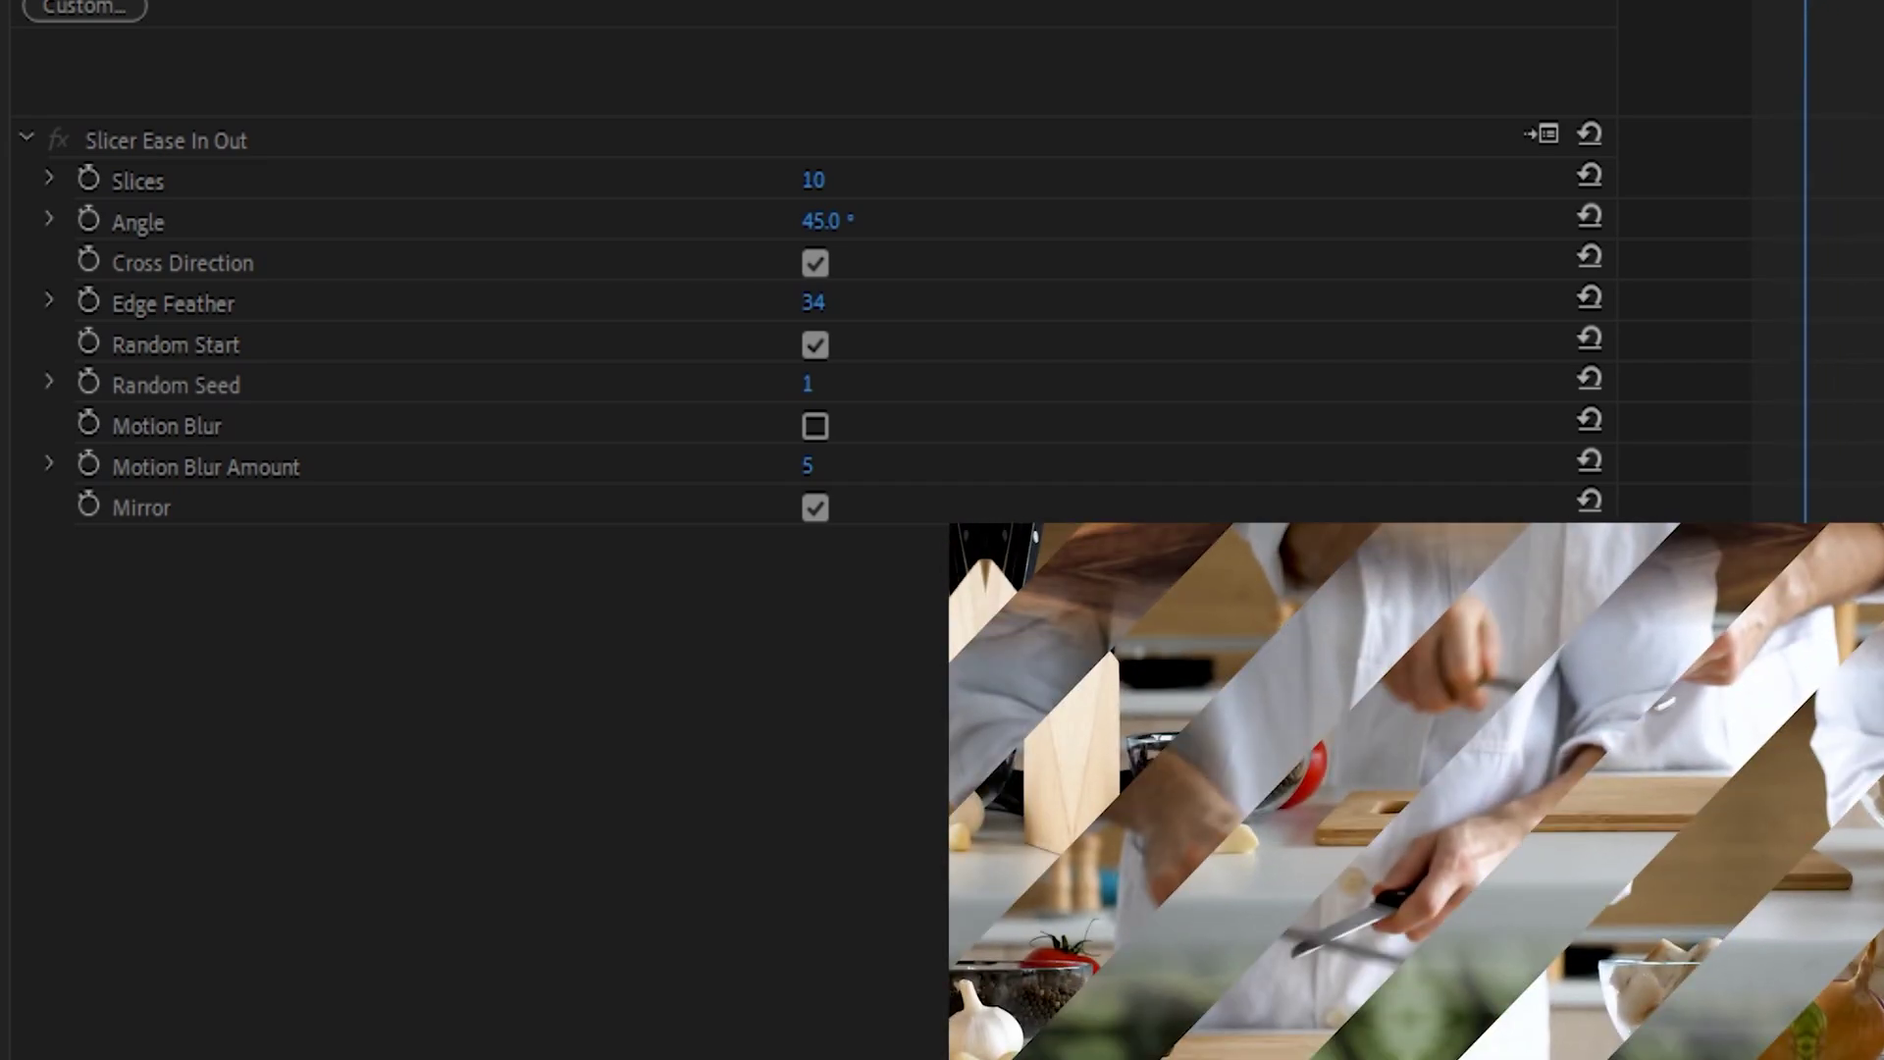
- Re-enable Motion Blur on the Slicer Ease In Out slices
{"action": "left_click", "coordinate": [813, 424]}
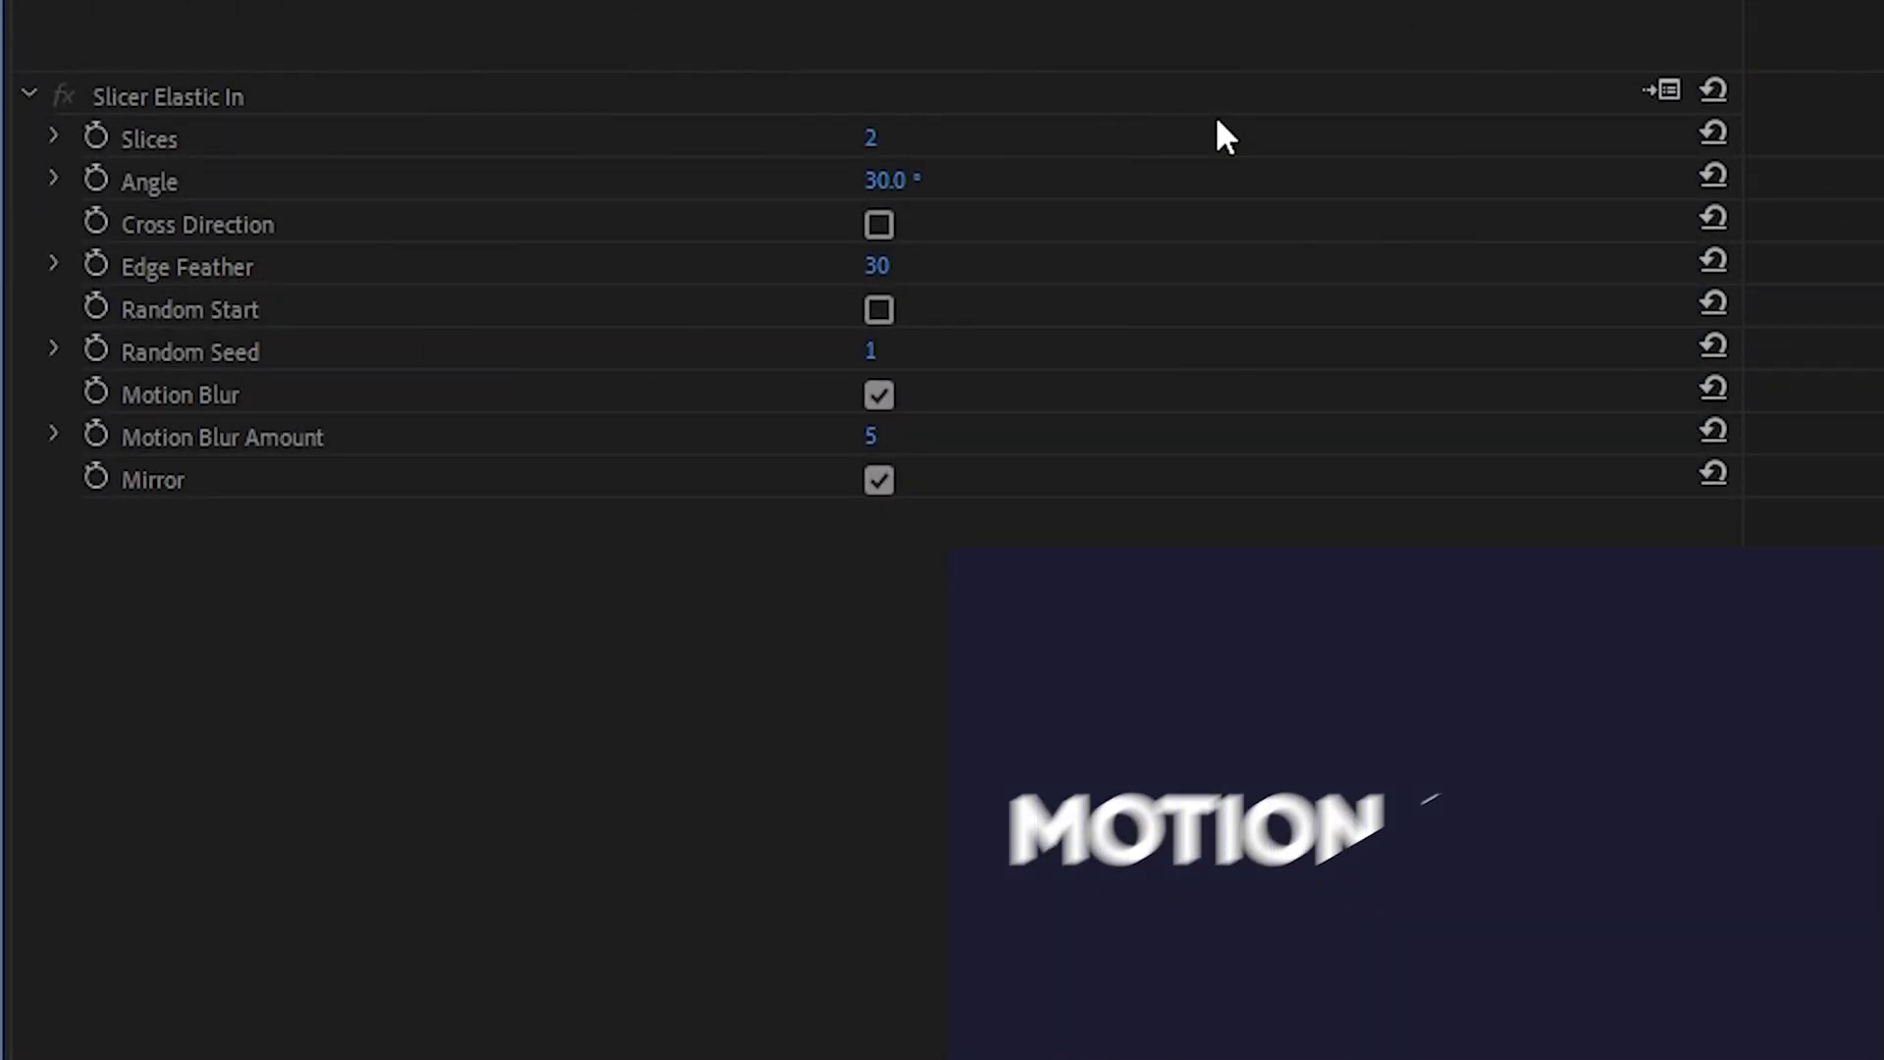
- Set the Slicer Elastic In slice count to 50
{"action": "left_click", "coordinate": [873, 139]}
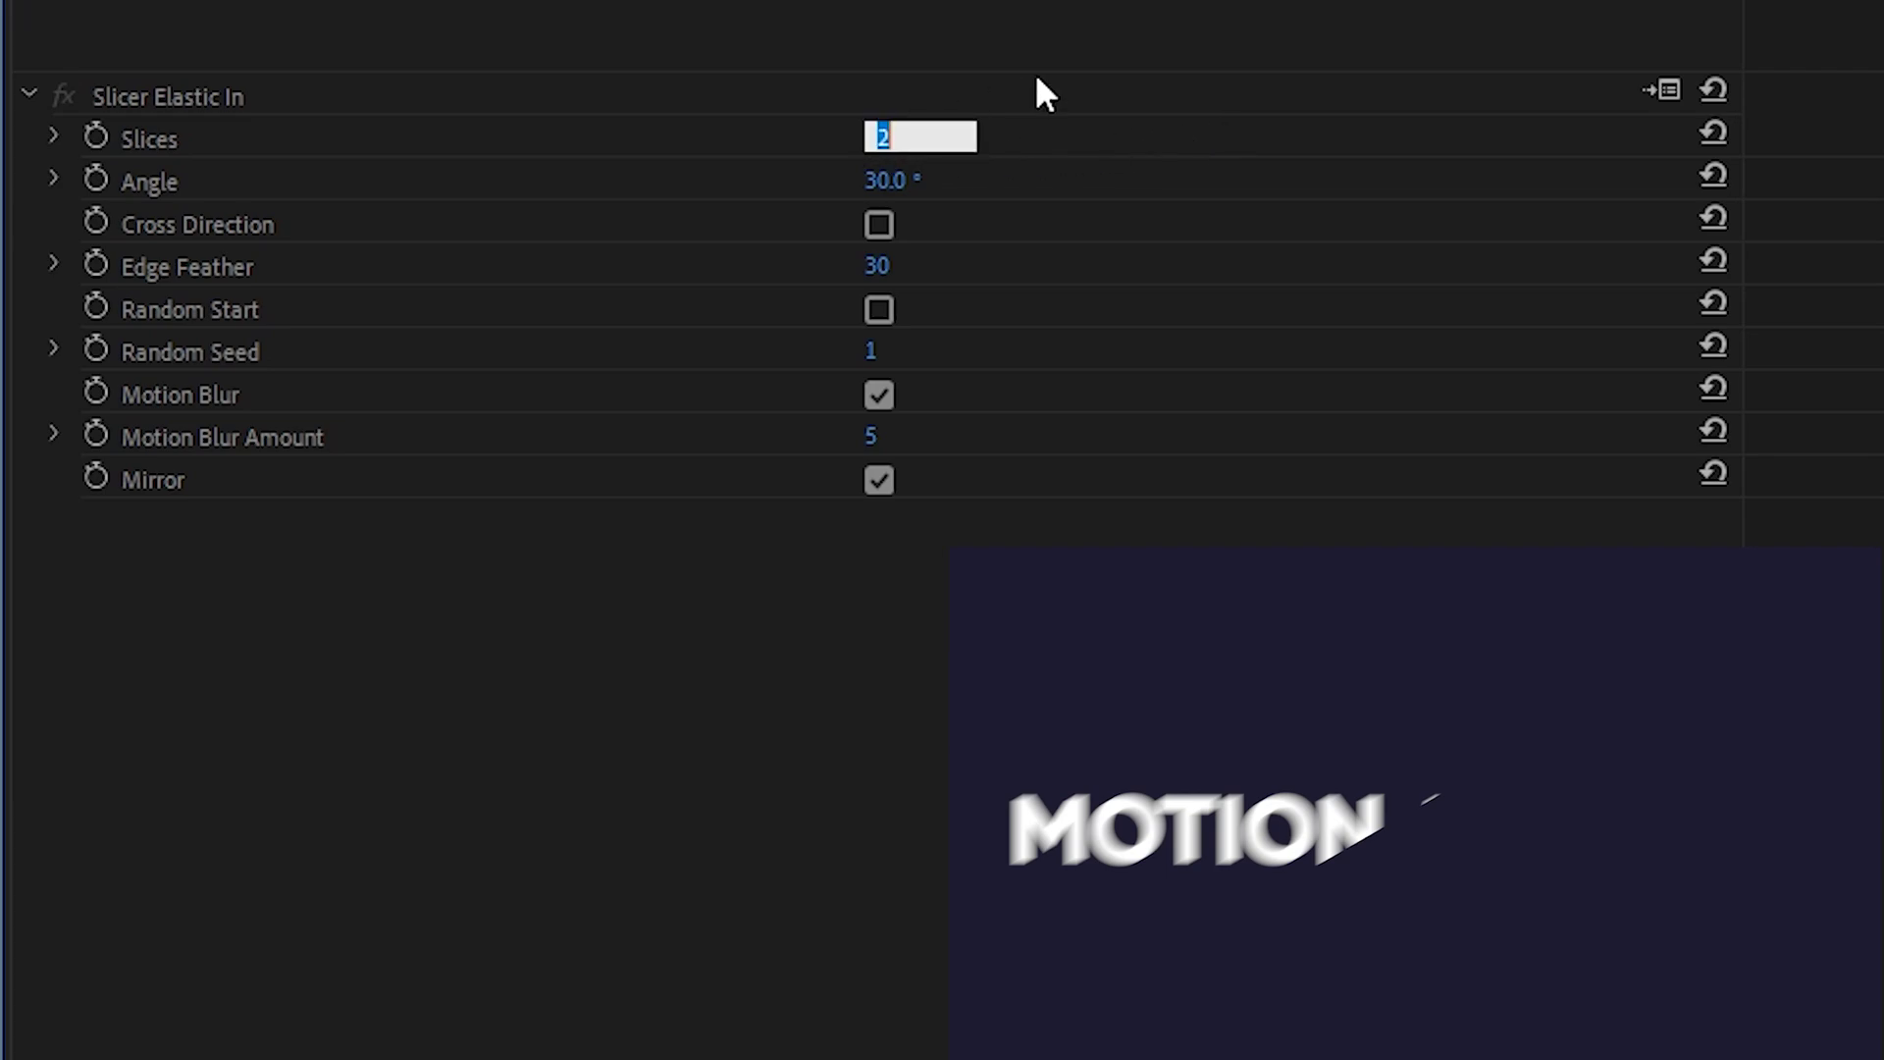
{"action": "type", "text": "50"}
{"action": "key", "text": "Return"}
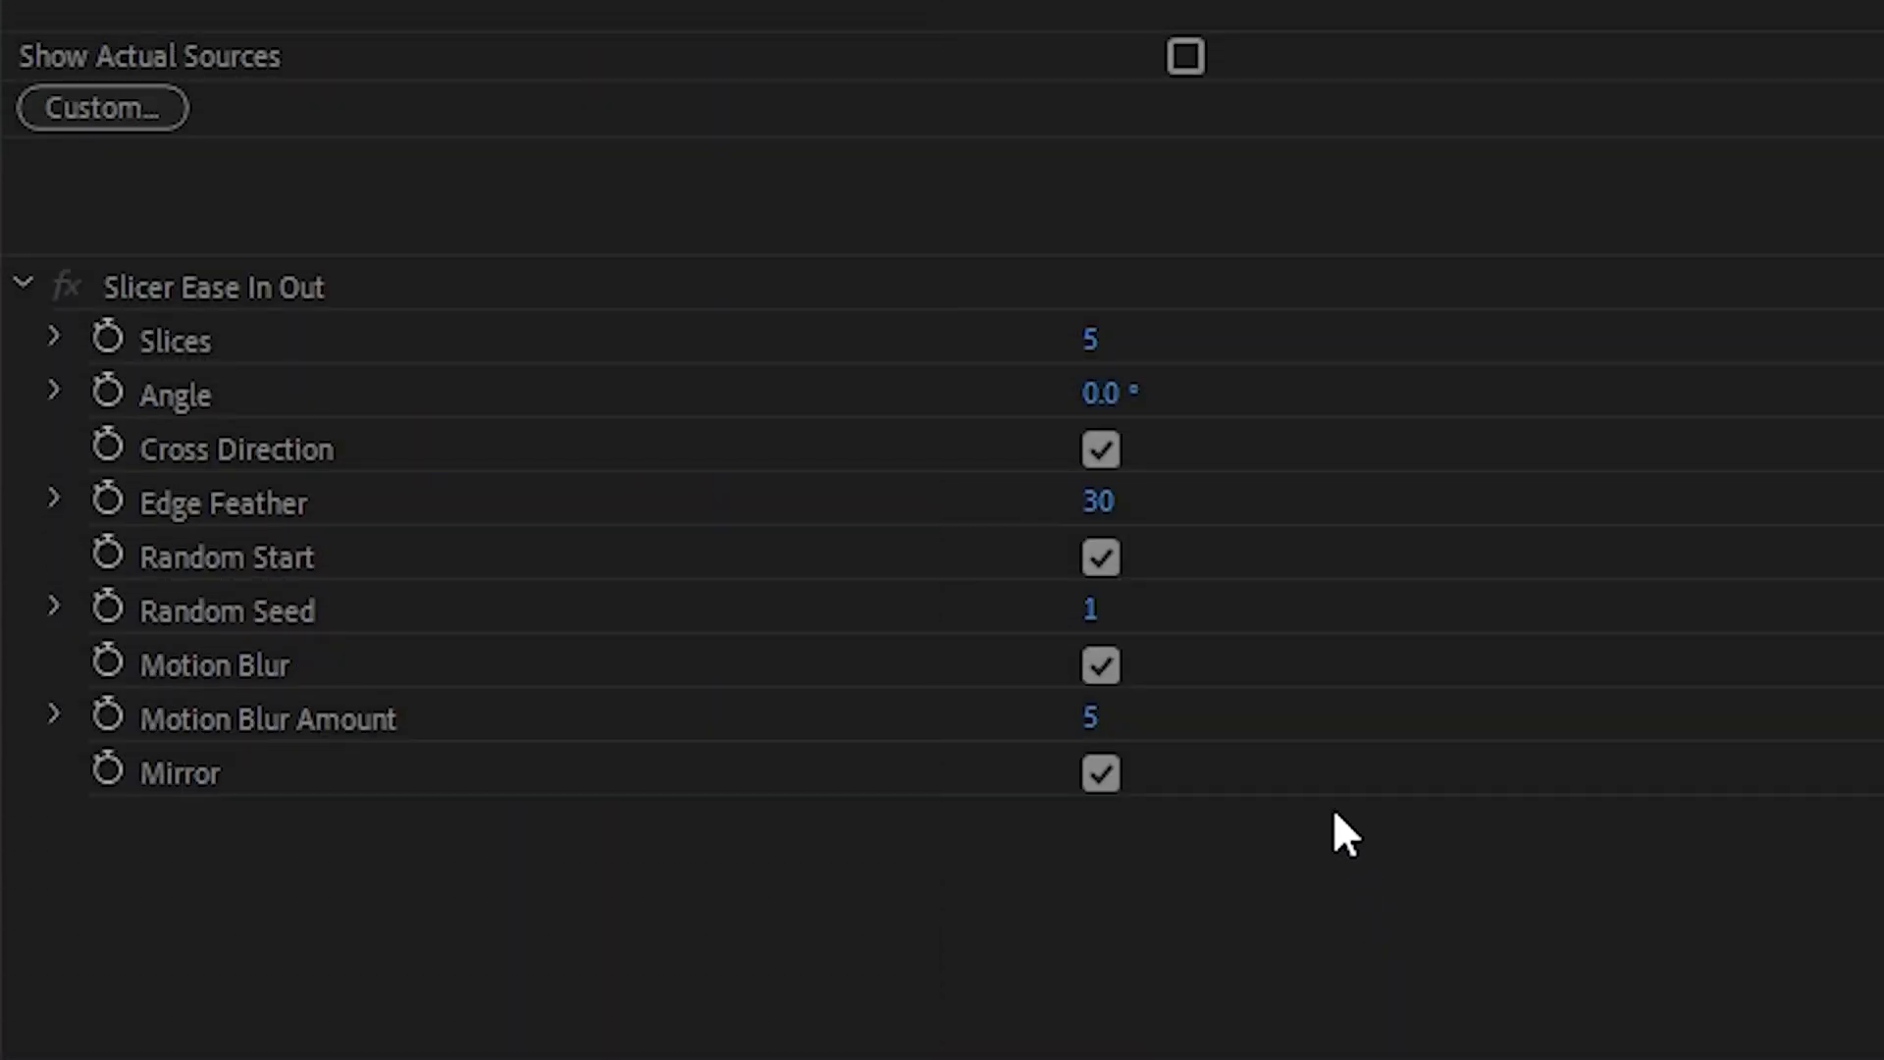
- Set Slicer Ease In Out to 2 slices, trying 90° before settling on a 0° angle
{"action": "left_click", "coordinate": [1092, 339]}
{"action": "type", "text": "2"}
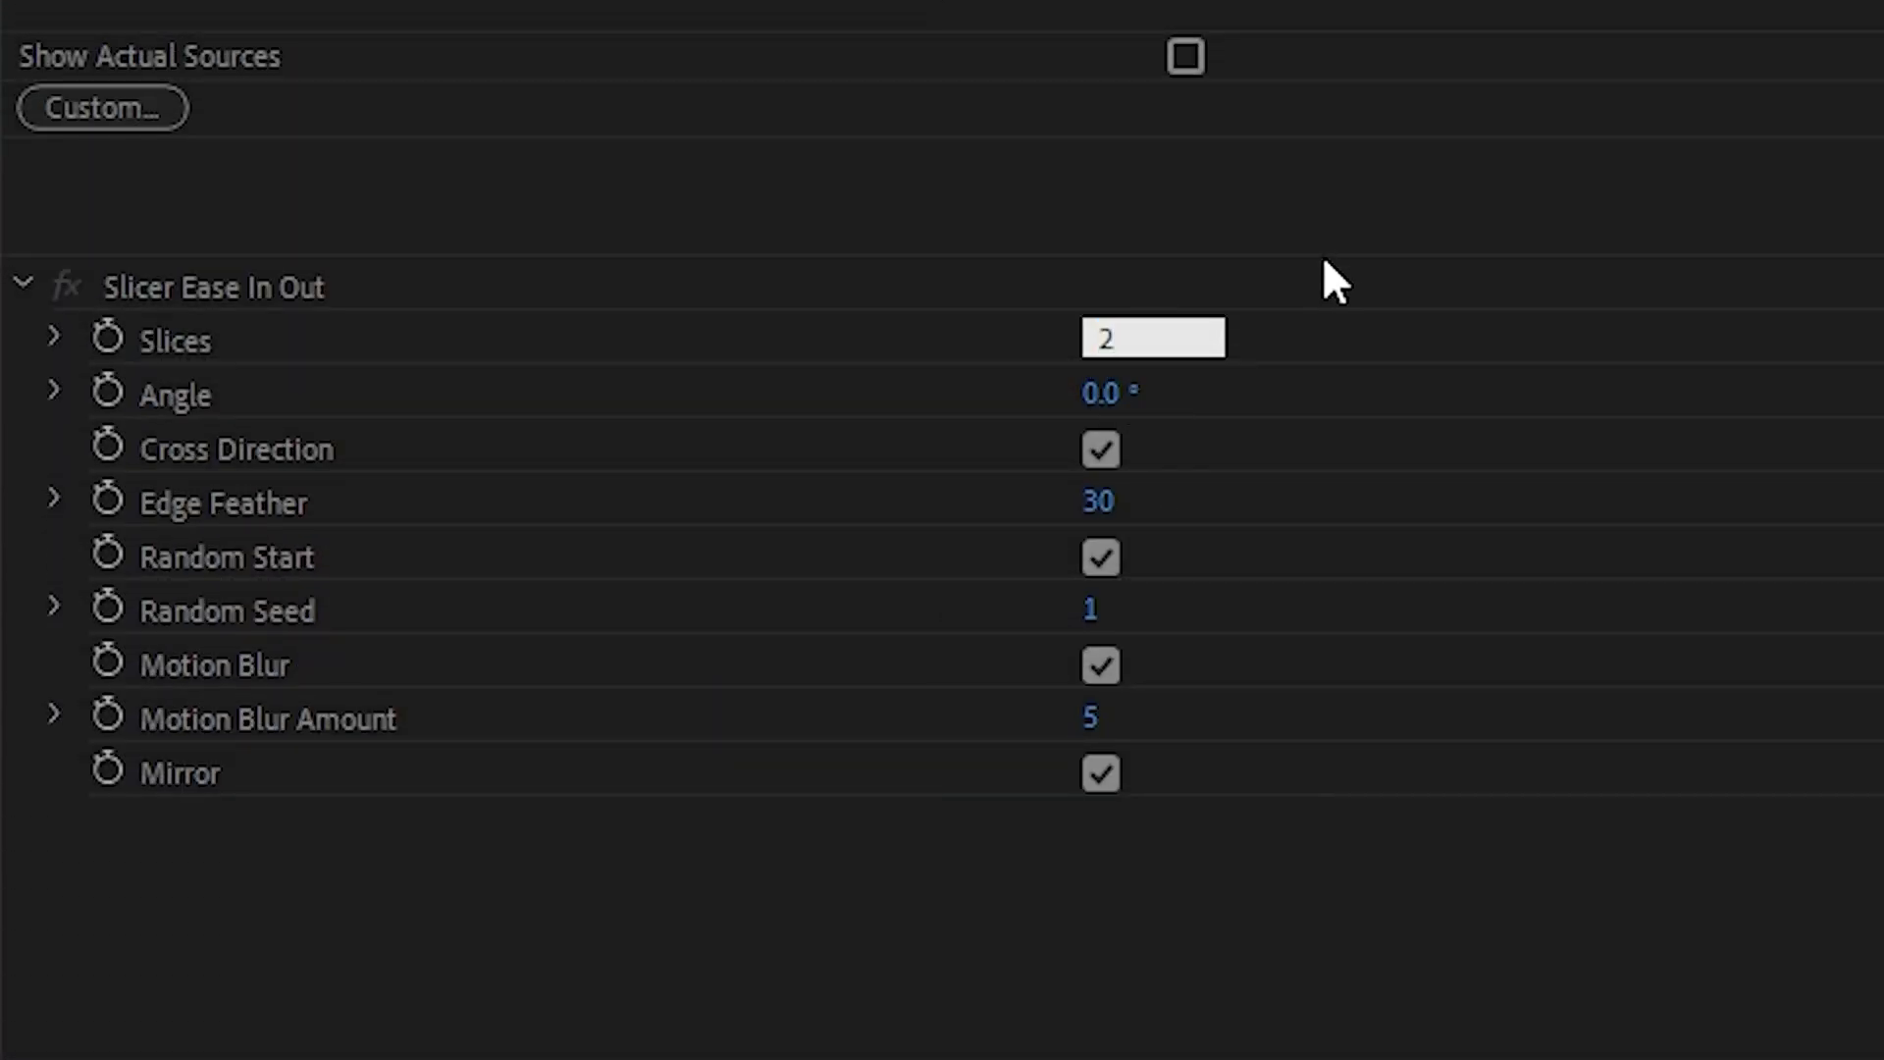
{"action": "key", "text": "Tab"}
{"action": "type", "text": "90"}
{"action": "key", "text": "Return"}
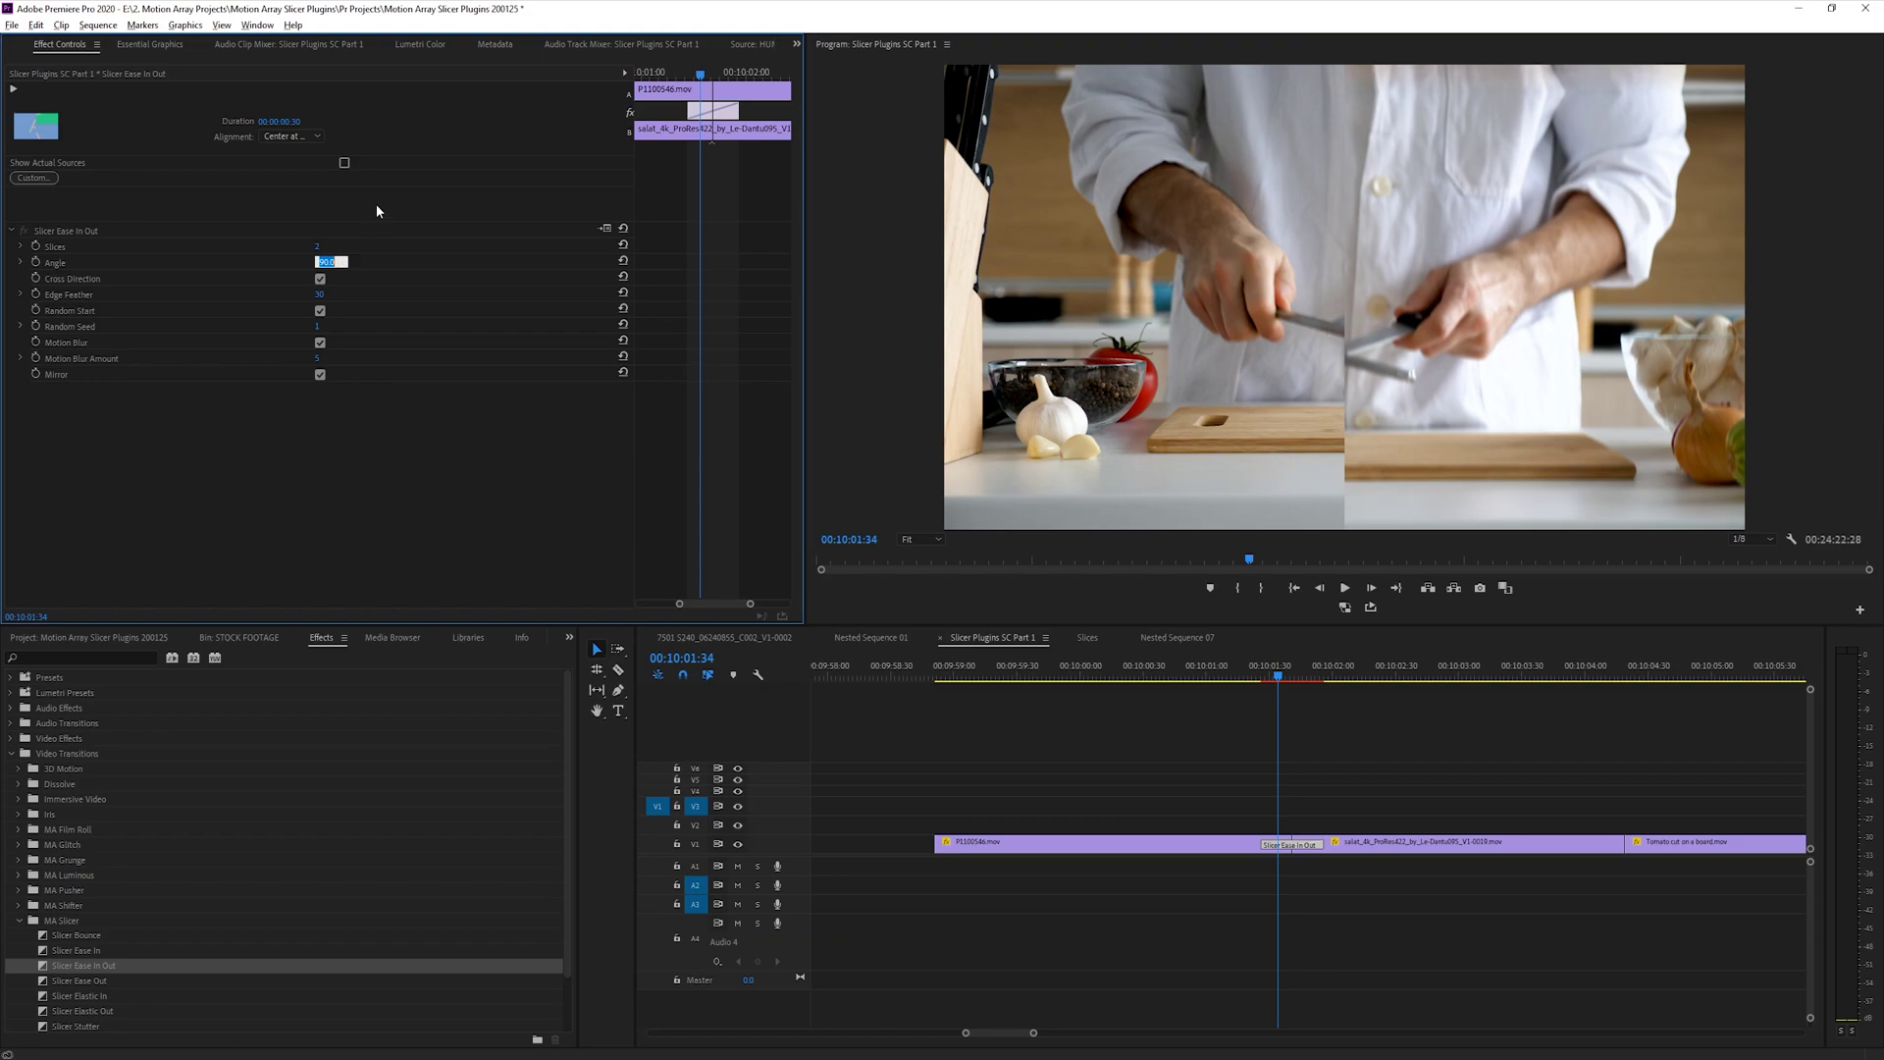
{"action": "type", "text": "0"}
{"action": "key", "text": "Return"}
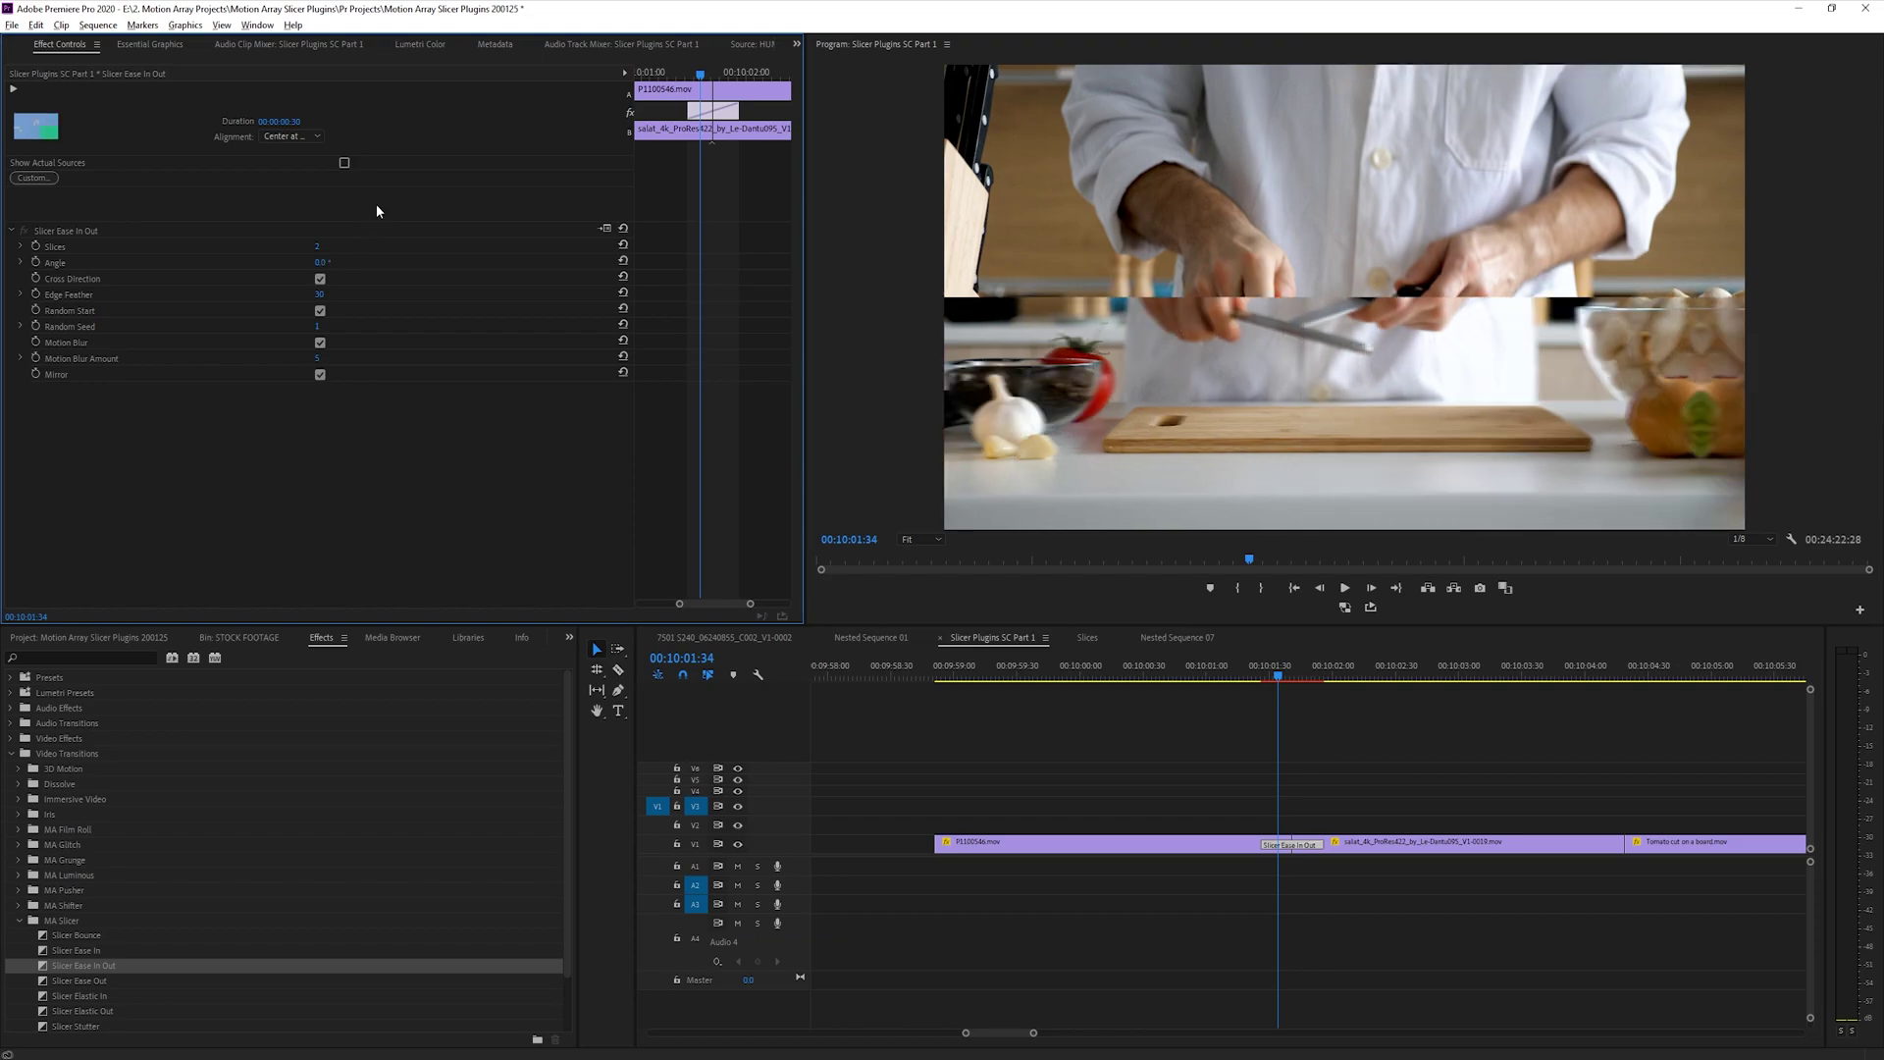
- Add a new rectangle shape layer from Essential Graphics
{"action": "left_click", "coordinate": [161, 48]}
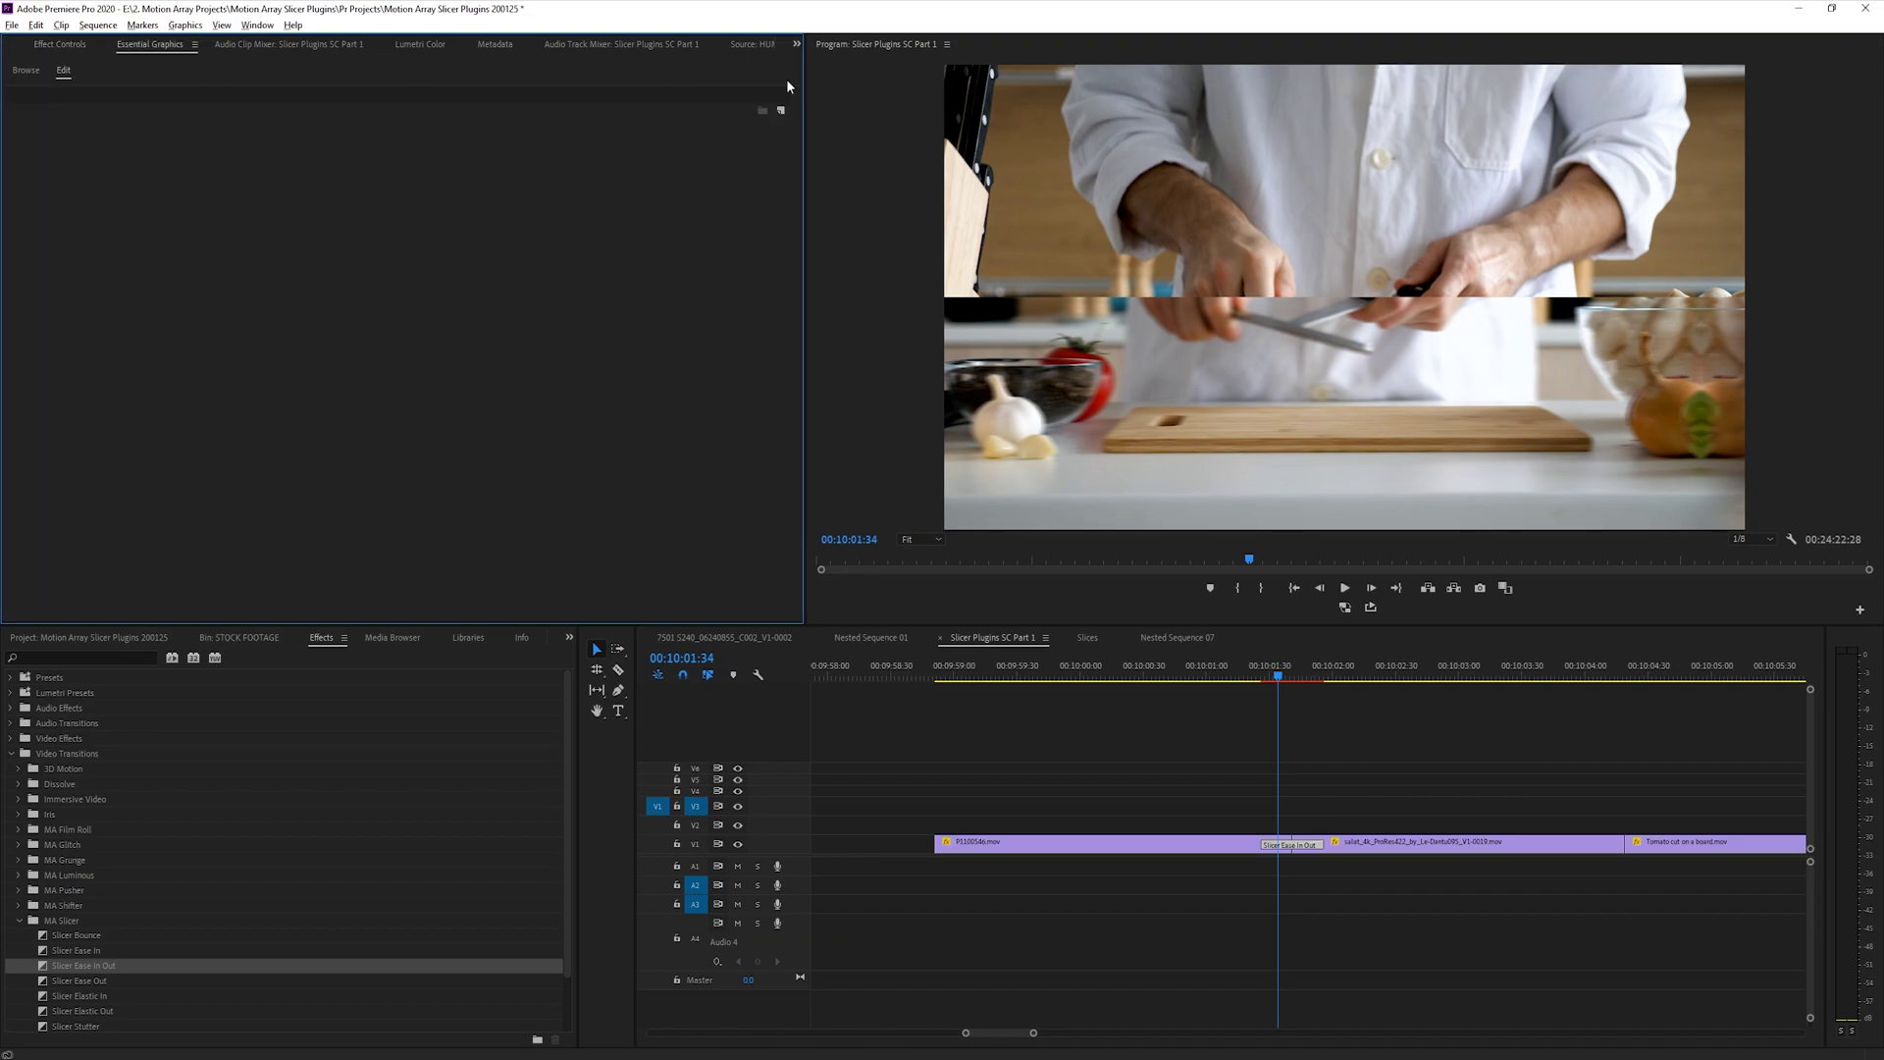
{"action": "left_click", "coordinate": [781, 110]}
{"action": "left_click", "coordinate": [796, 164]}
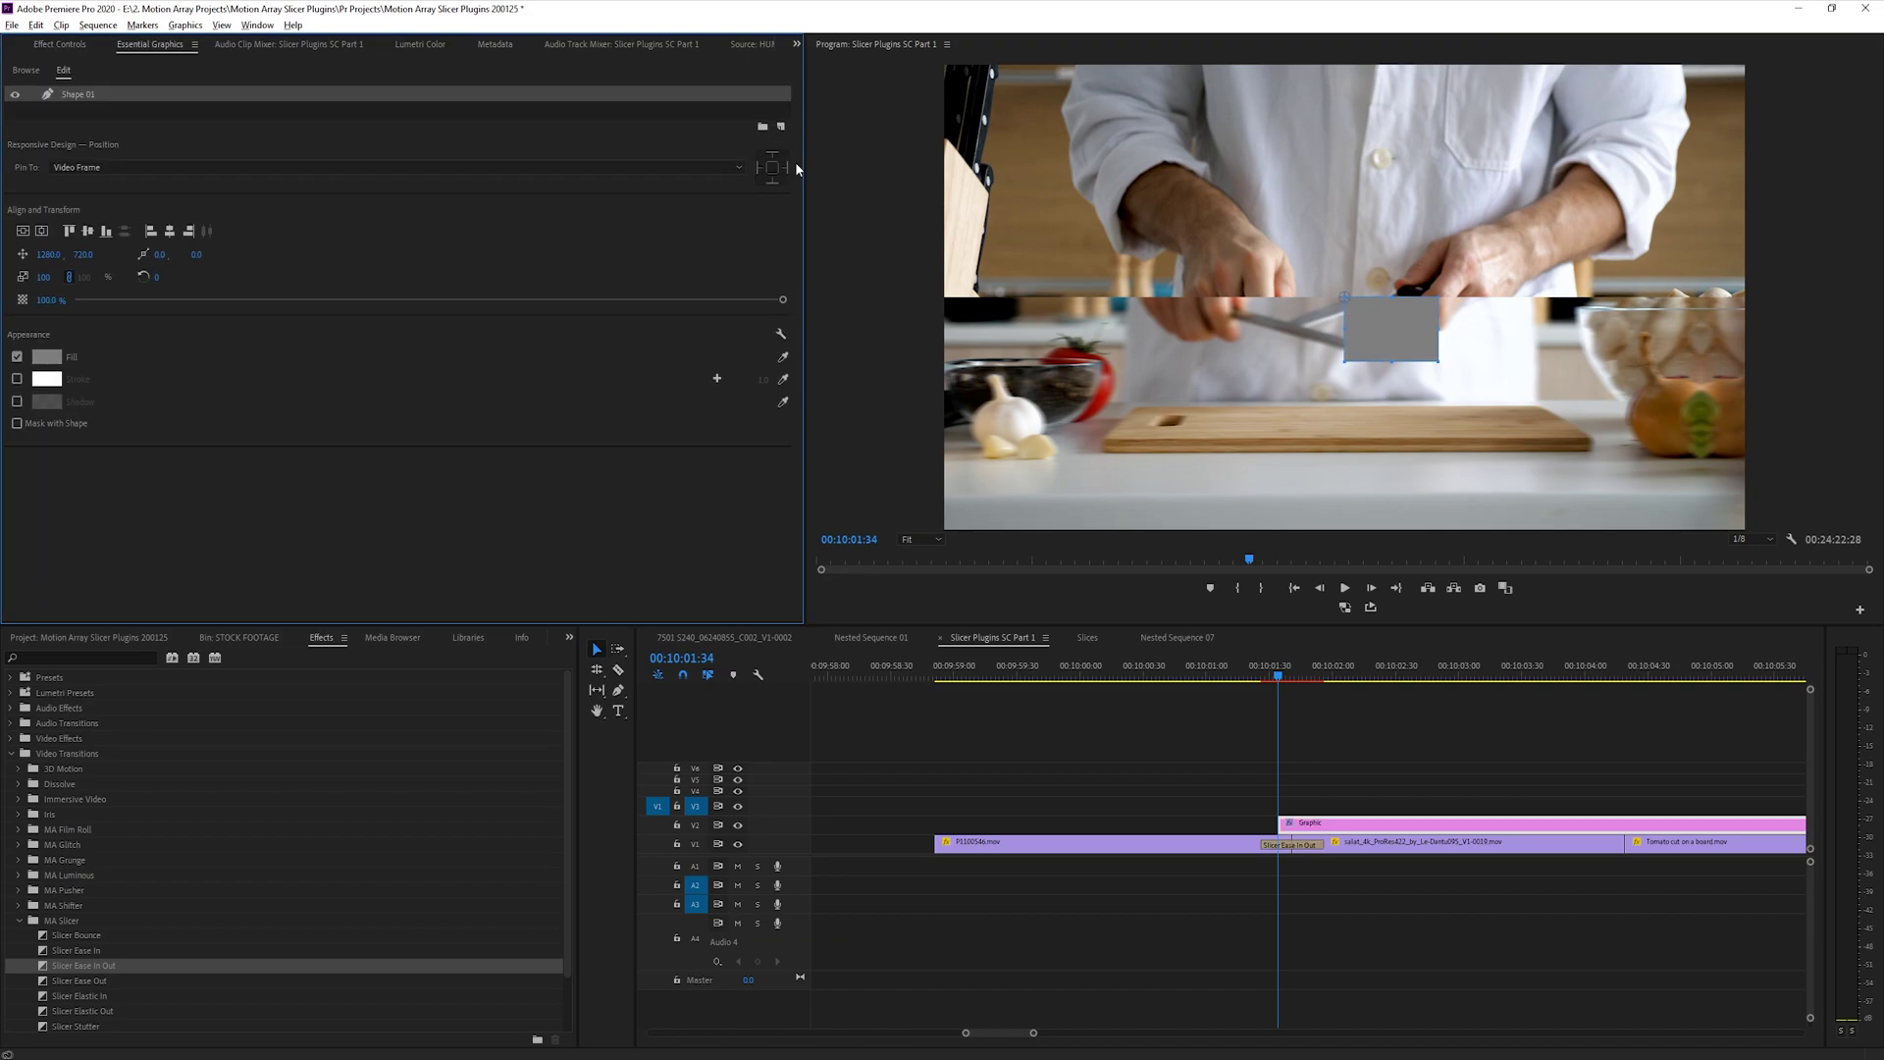
- Fill the rectangle white and reshape it into a thin bar spanning the frame width
{"action": "left_click", "coordinate": [46, 357]}
{"action": "left_click", "coordinate": [780, 482]}
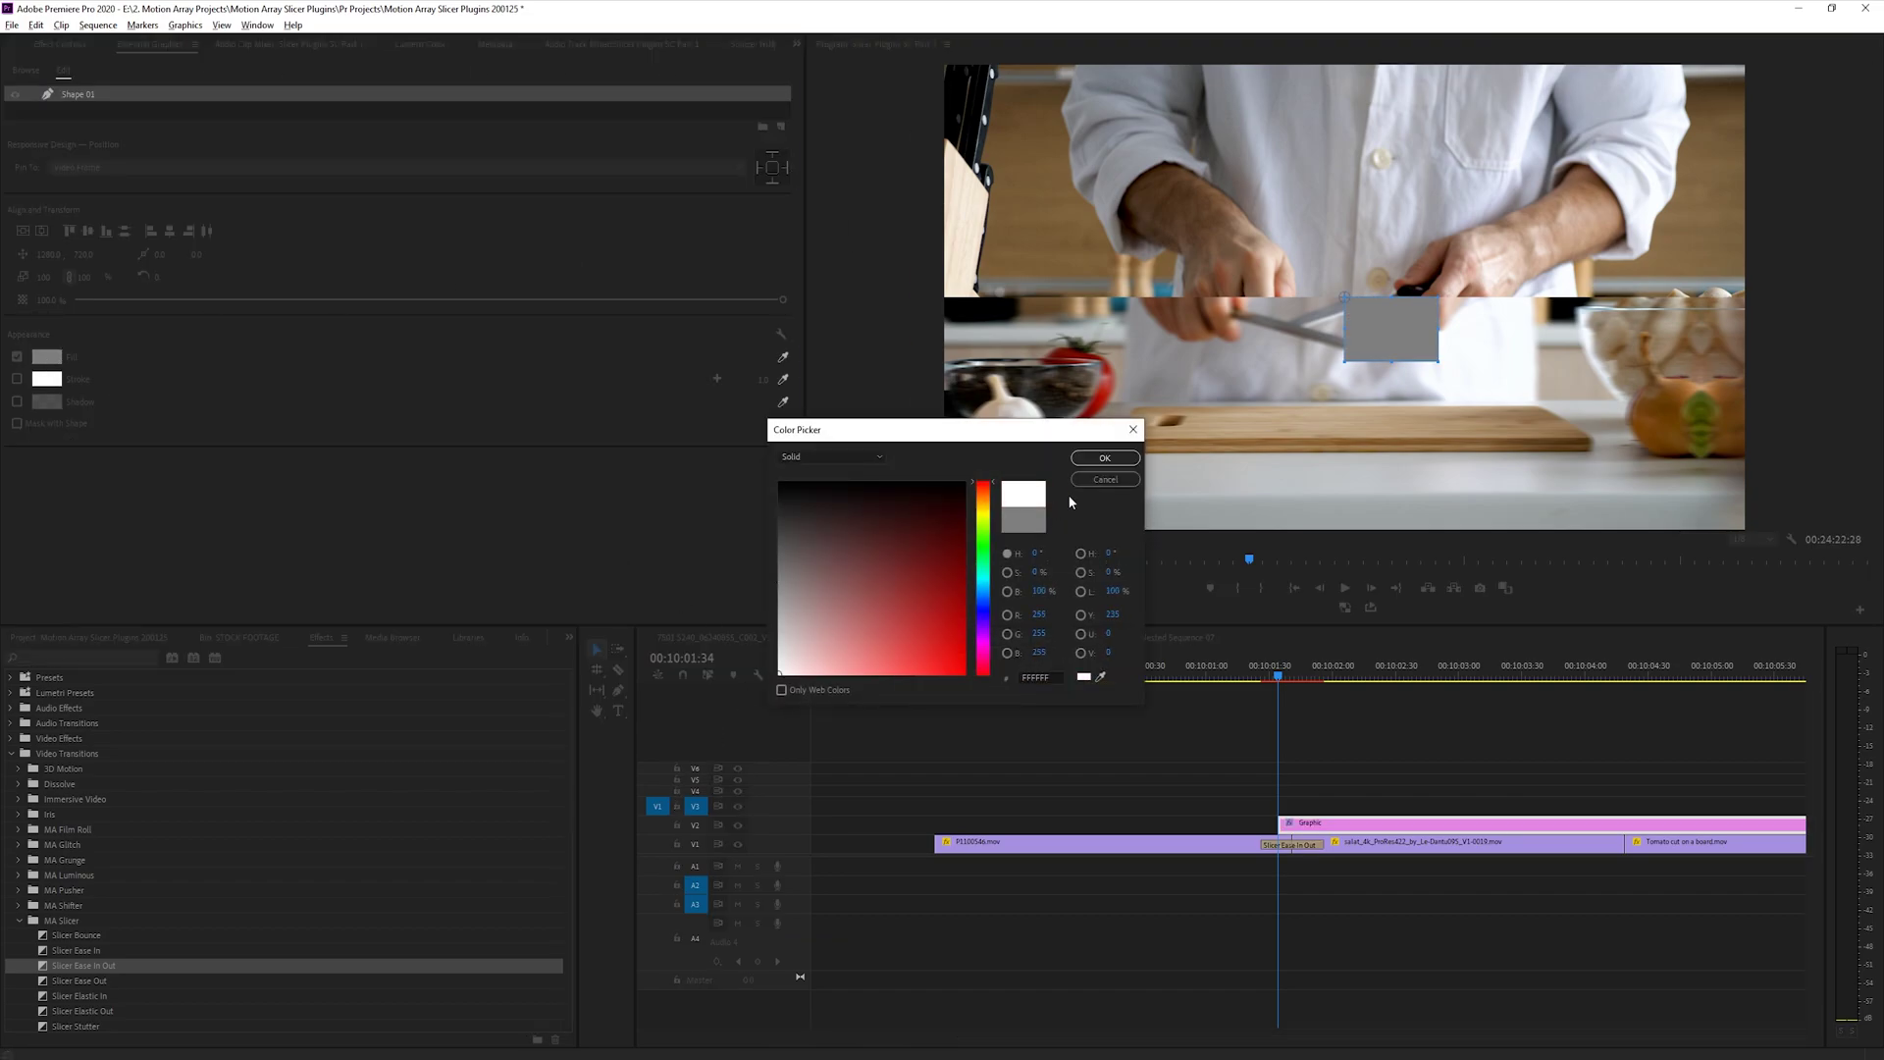
{"action": "left_click", "coordinate": [1103, 459]}
{"action": "left_click_drag", "start_coordinate": [1343, 362], "coordinate": [933, 296]}
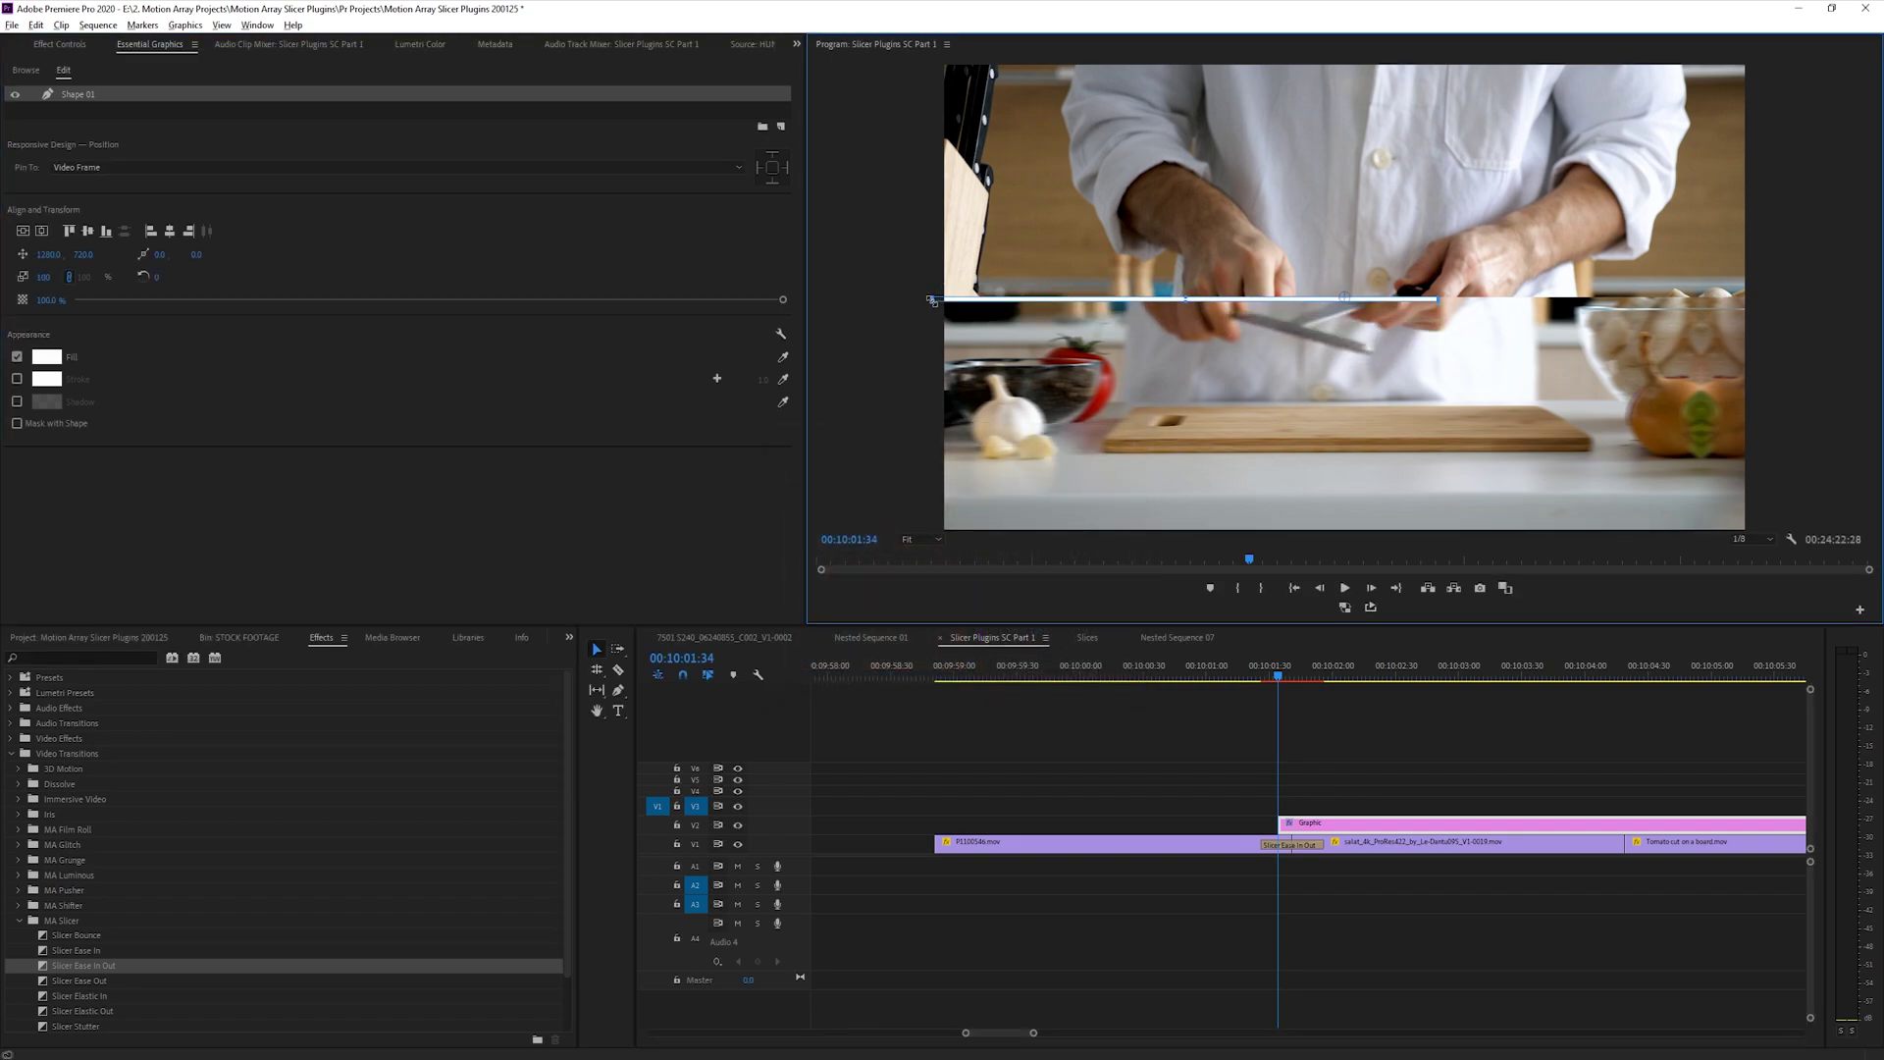
{"action": "left_click_drag", "start_coordinate": [1434, 294], "coordinate": [1746, 291]}
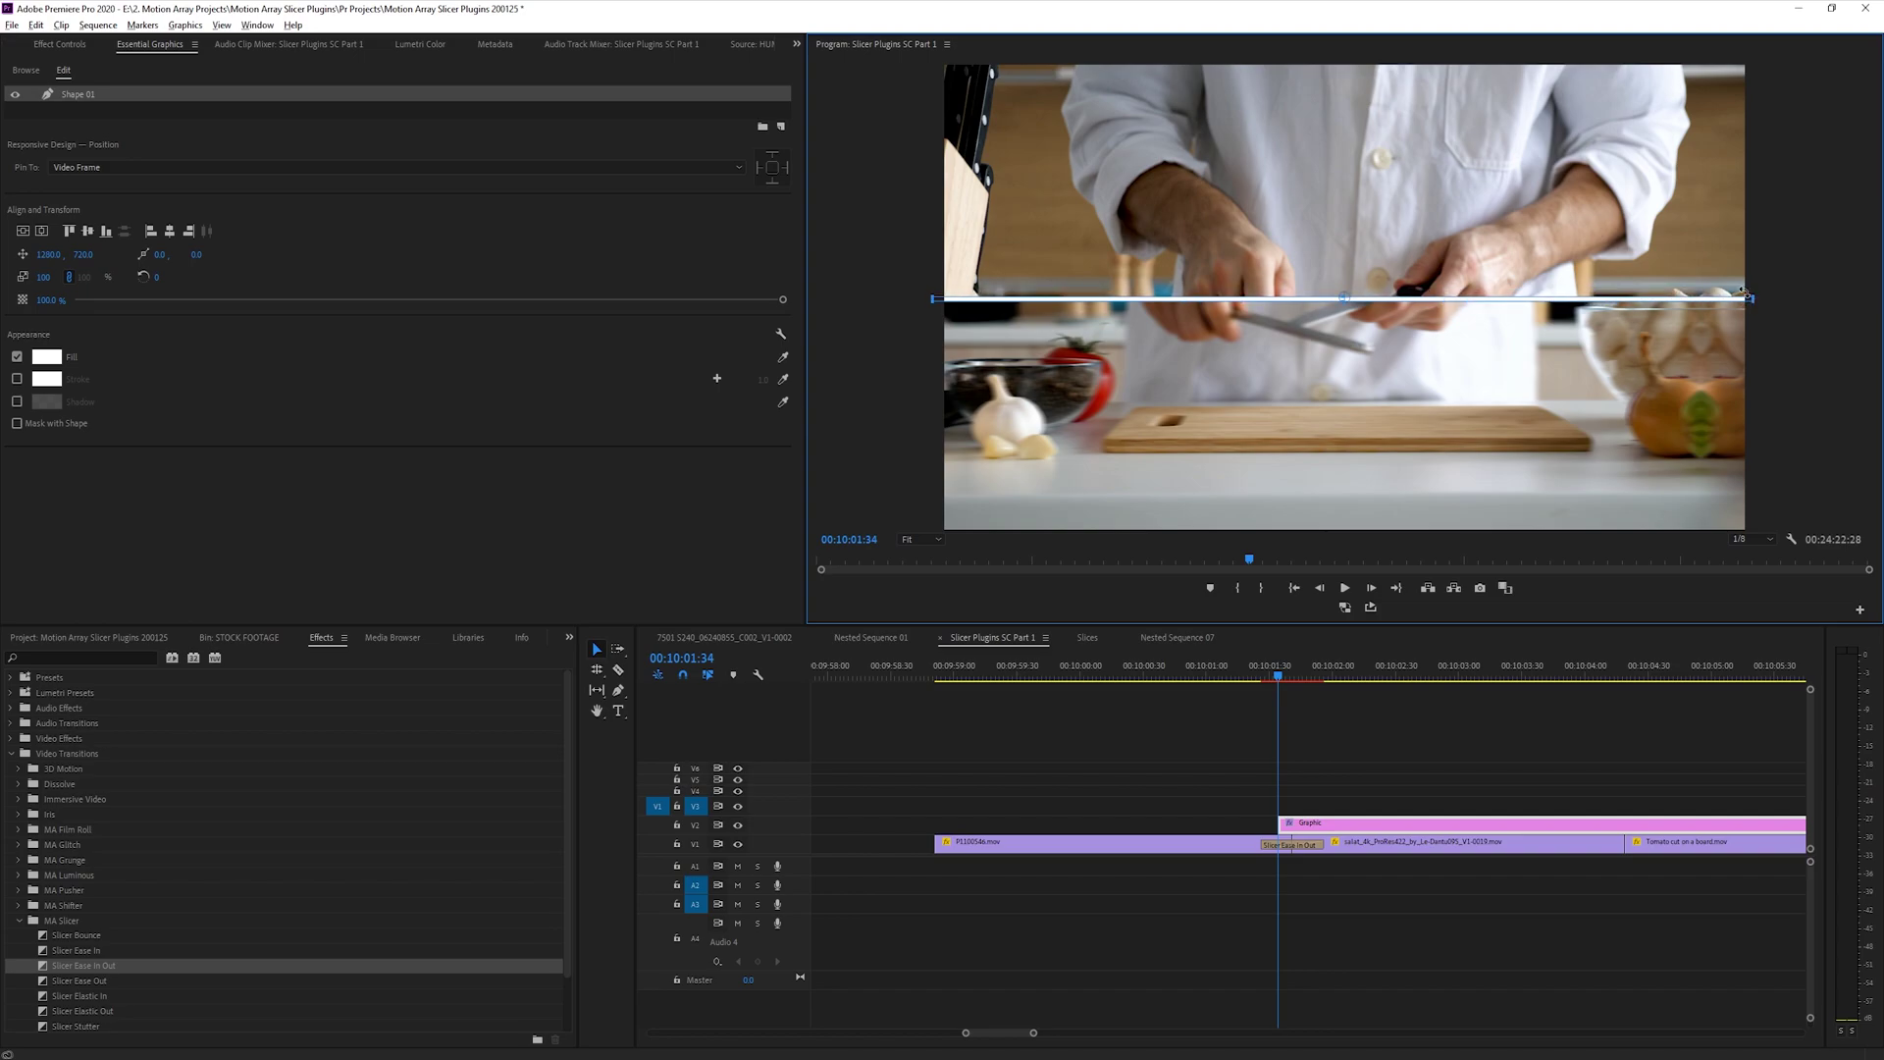
- Turn on Safe Margins and nudge the white line onto the slice seam
{"action": "left_click", "coordinate": [1789, 538]}
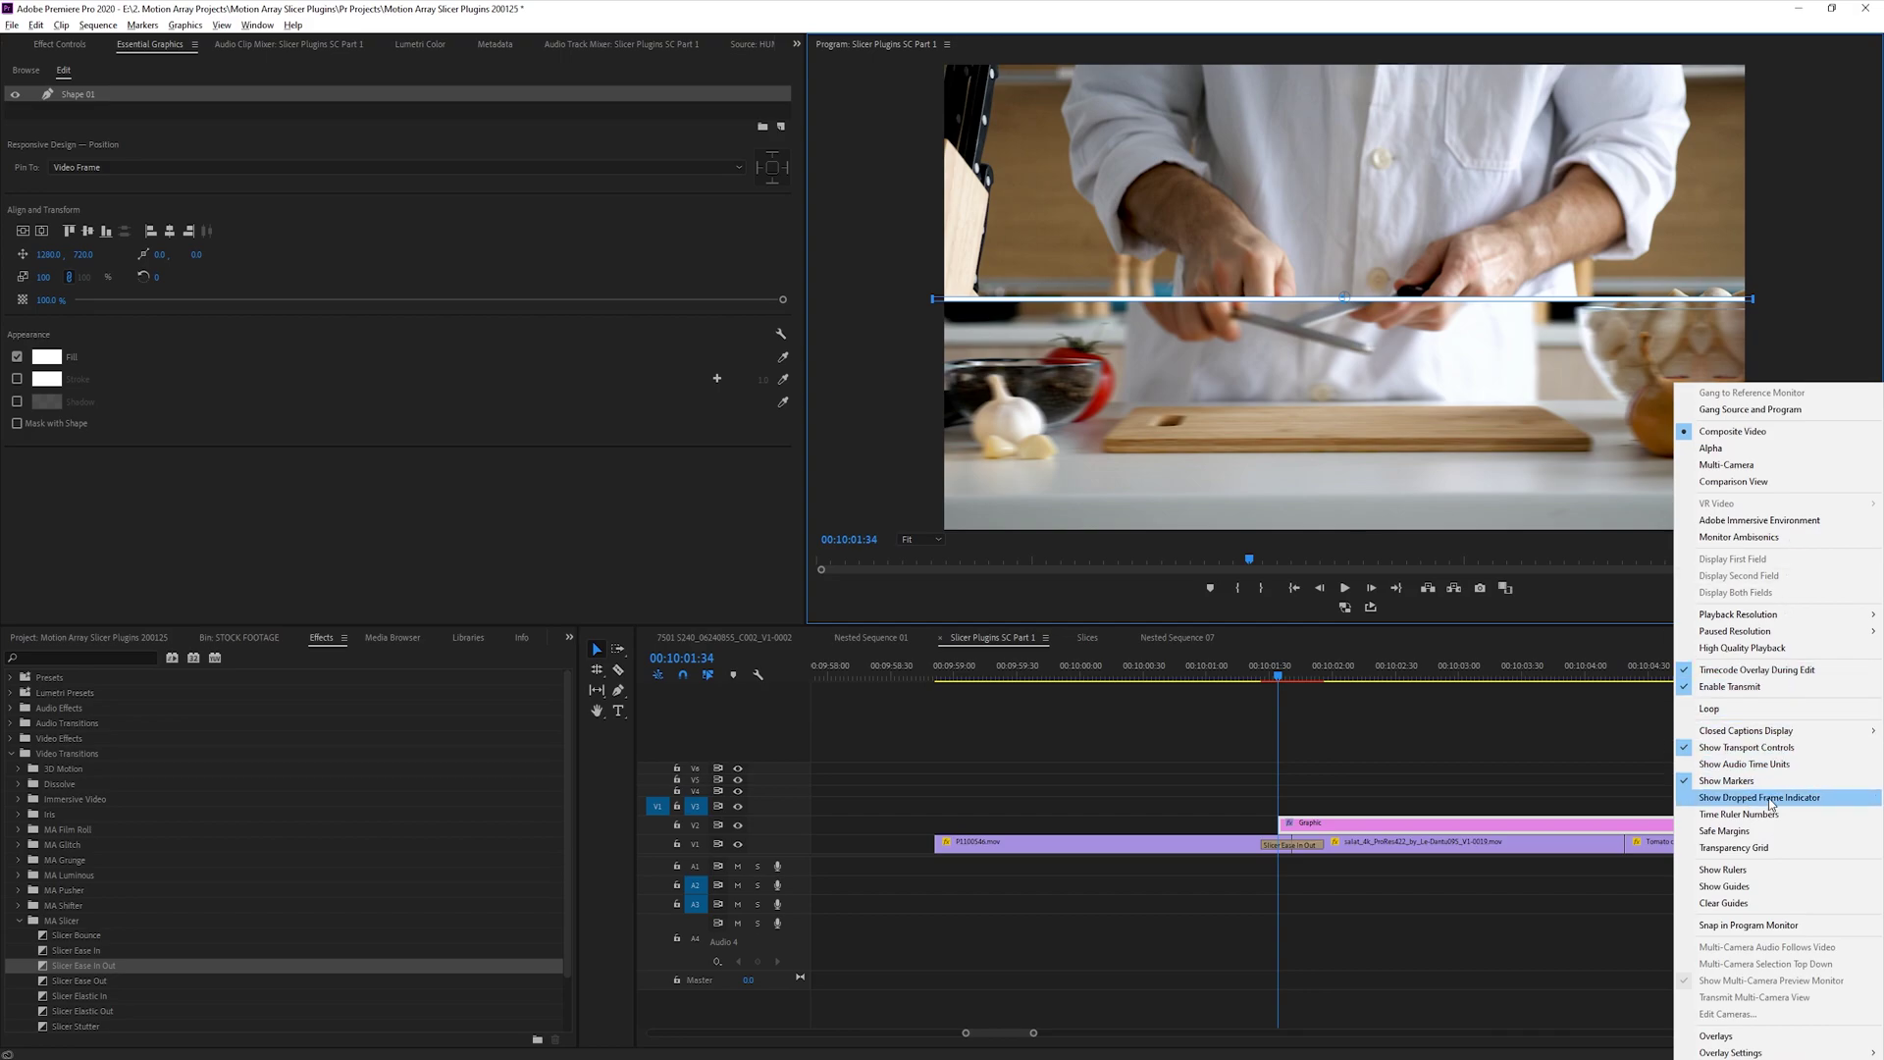
{"action": "left_click", "coordinate": [1766, 830]}
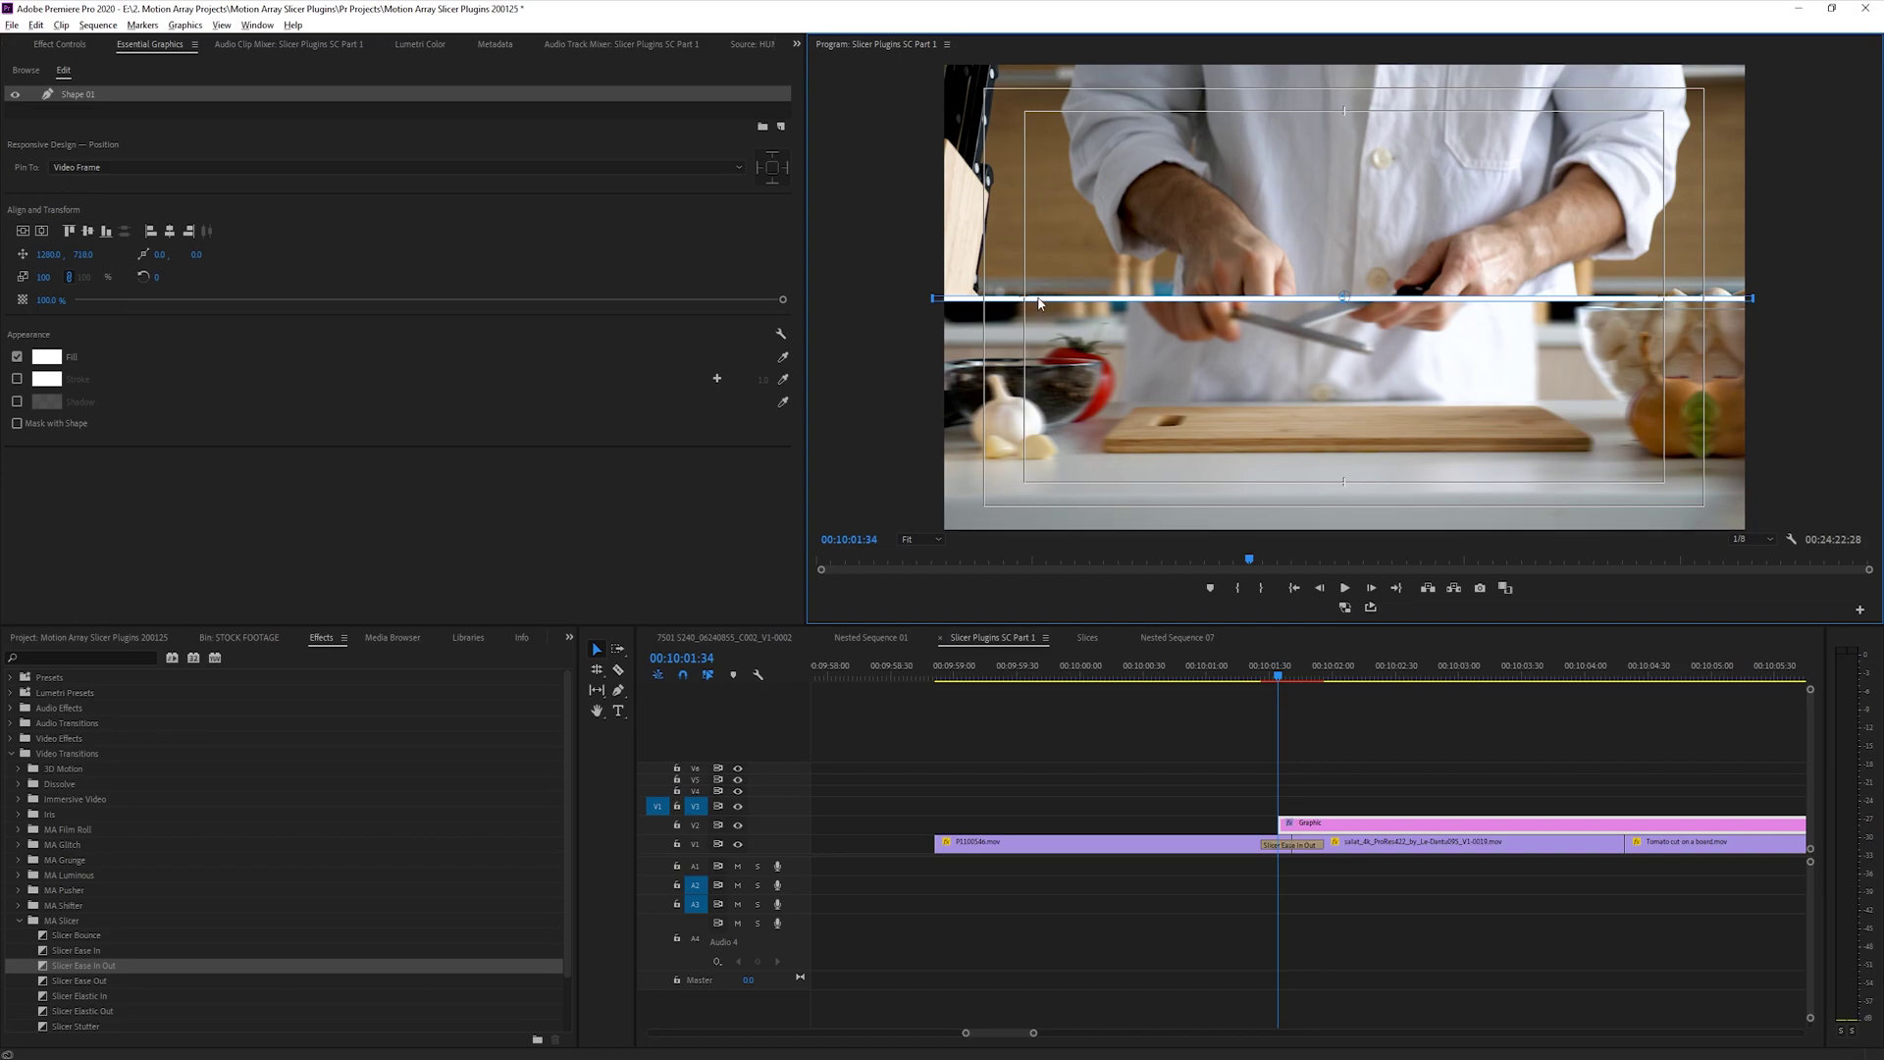
{"action": "left_click_drag", "start_coordinate": [1037, 310], "coordinate": [1039, 307]}
- Find the Transform effect and apply it to the white line's Graphic clip
{"action": "left_click", "coordinate": [317, 637]}
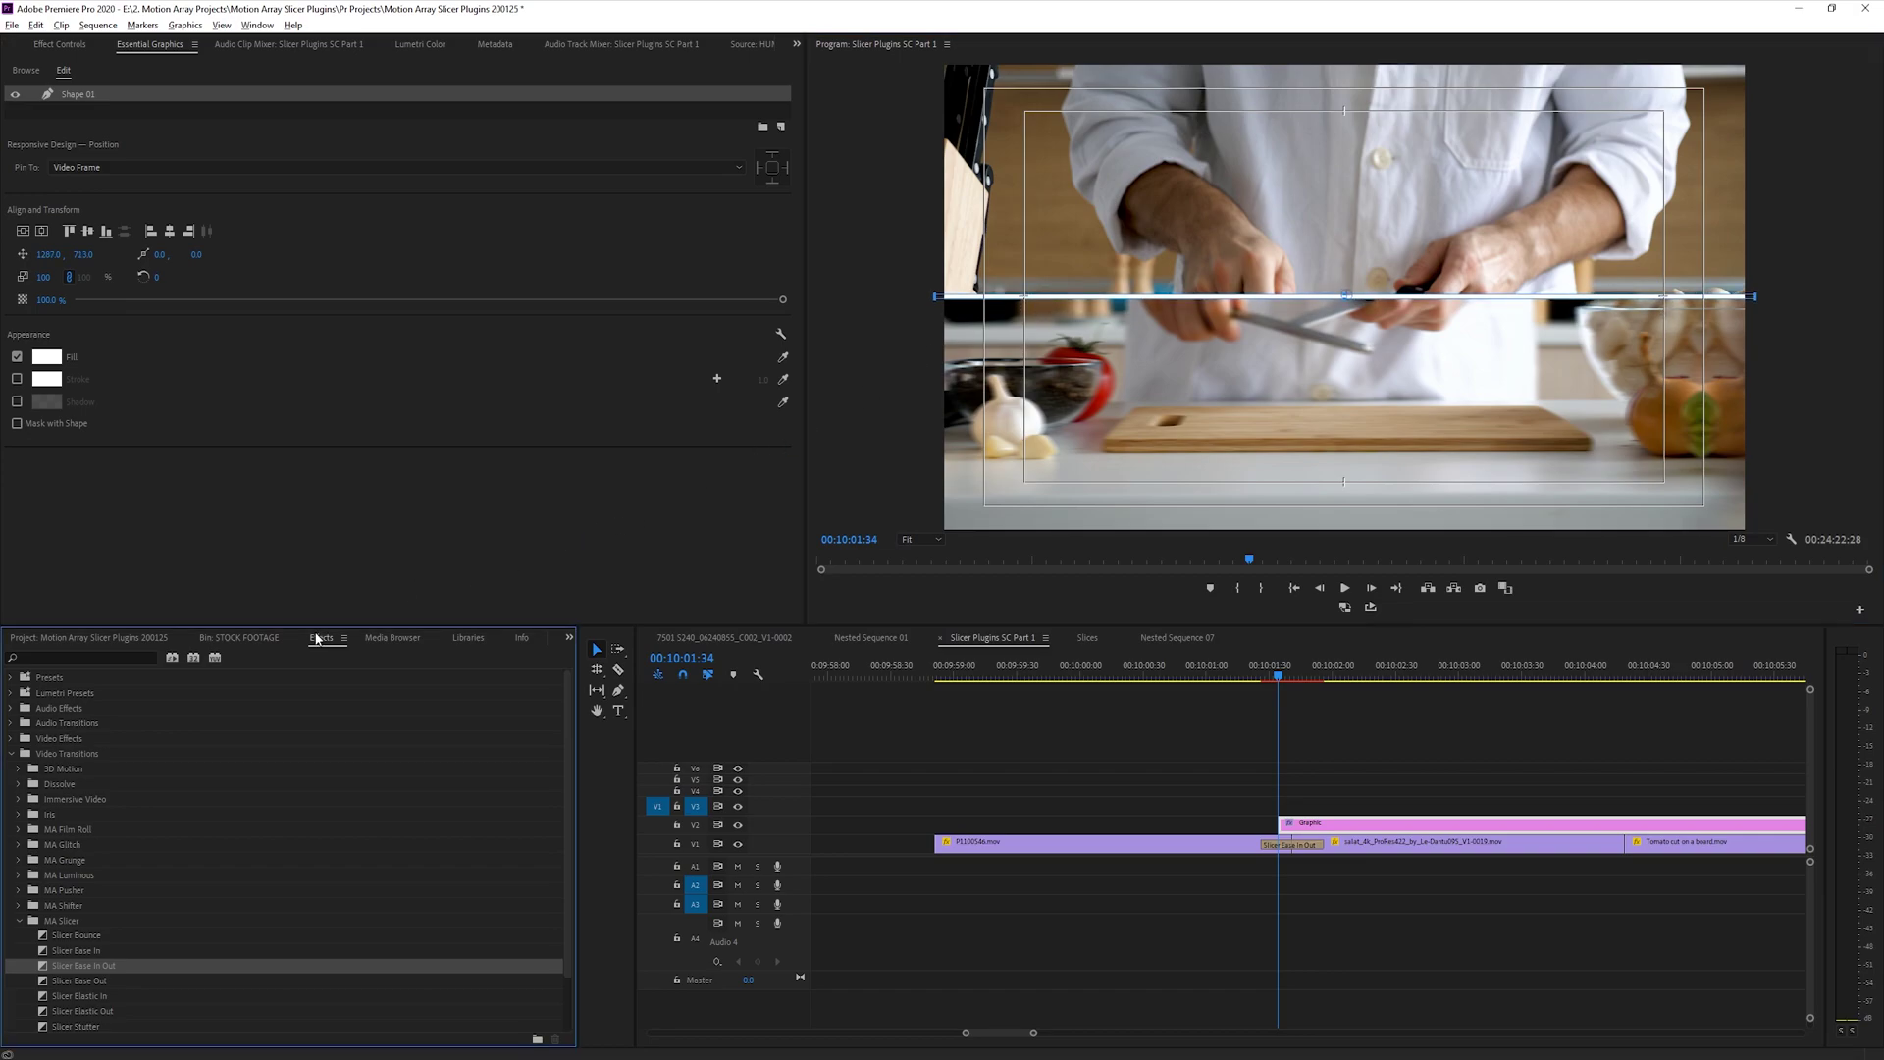
{"action": "left_click", "coordinate": [139, 656]}
{"action": "type", "text": "transform"}
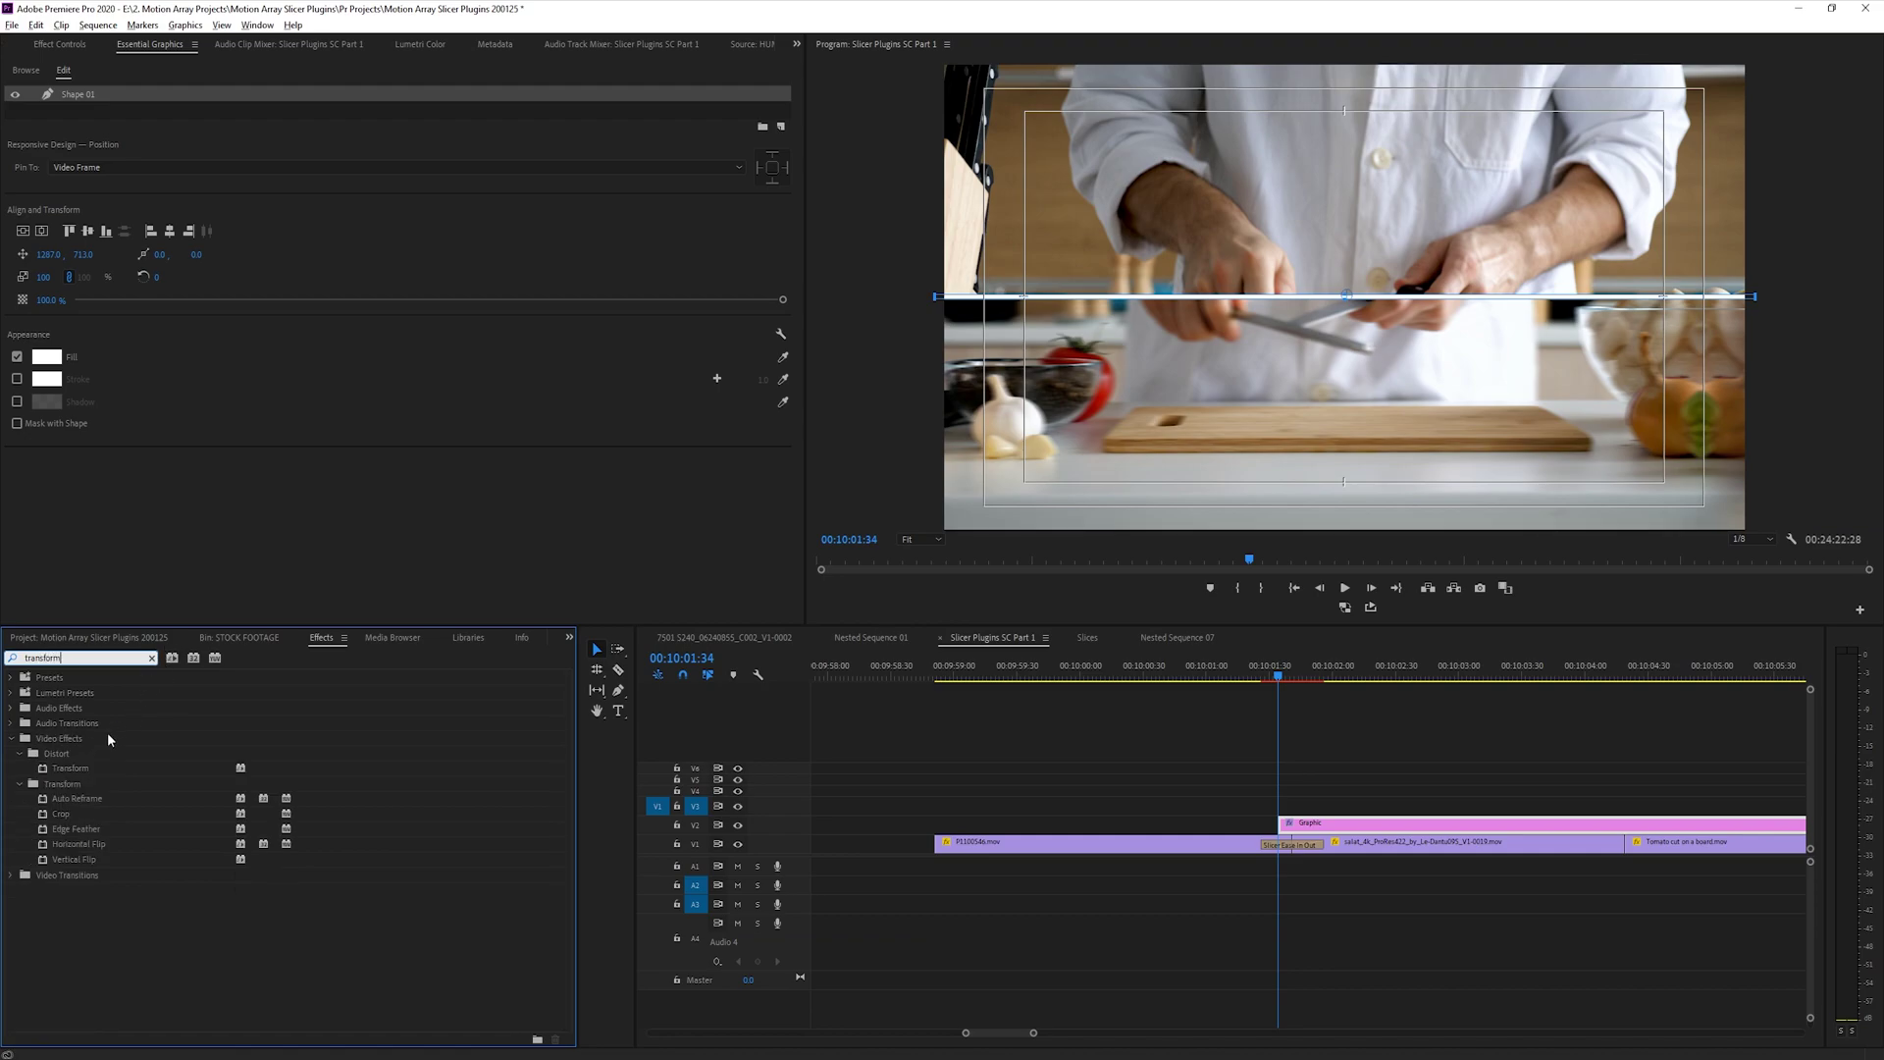
{"action": "left_click_drag", "start_coordinate": [71, 768], "coordinate": [1318, 835]}
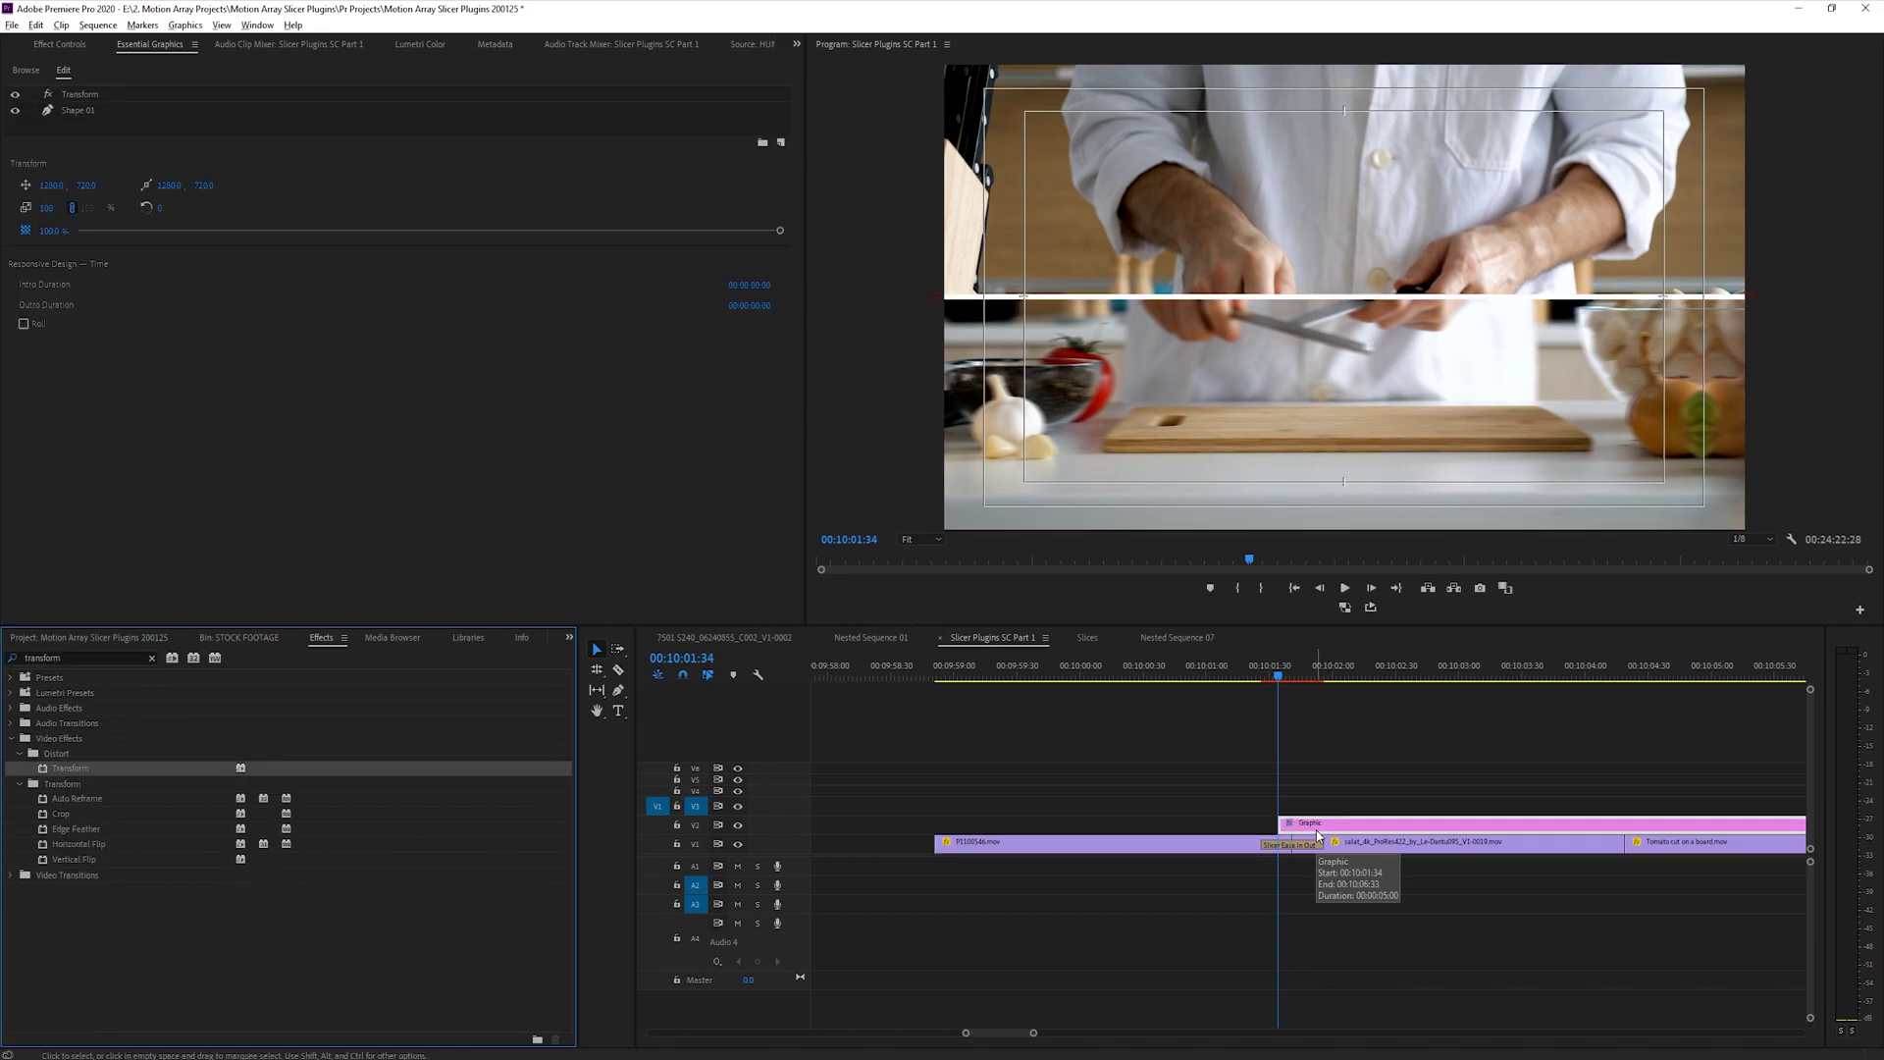
- Set the Transform Shutter Angle to 180, then move the playhead a few frames later
{"action": "left_click", "coordinate": [62, 46]}
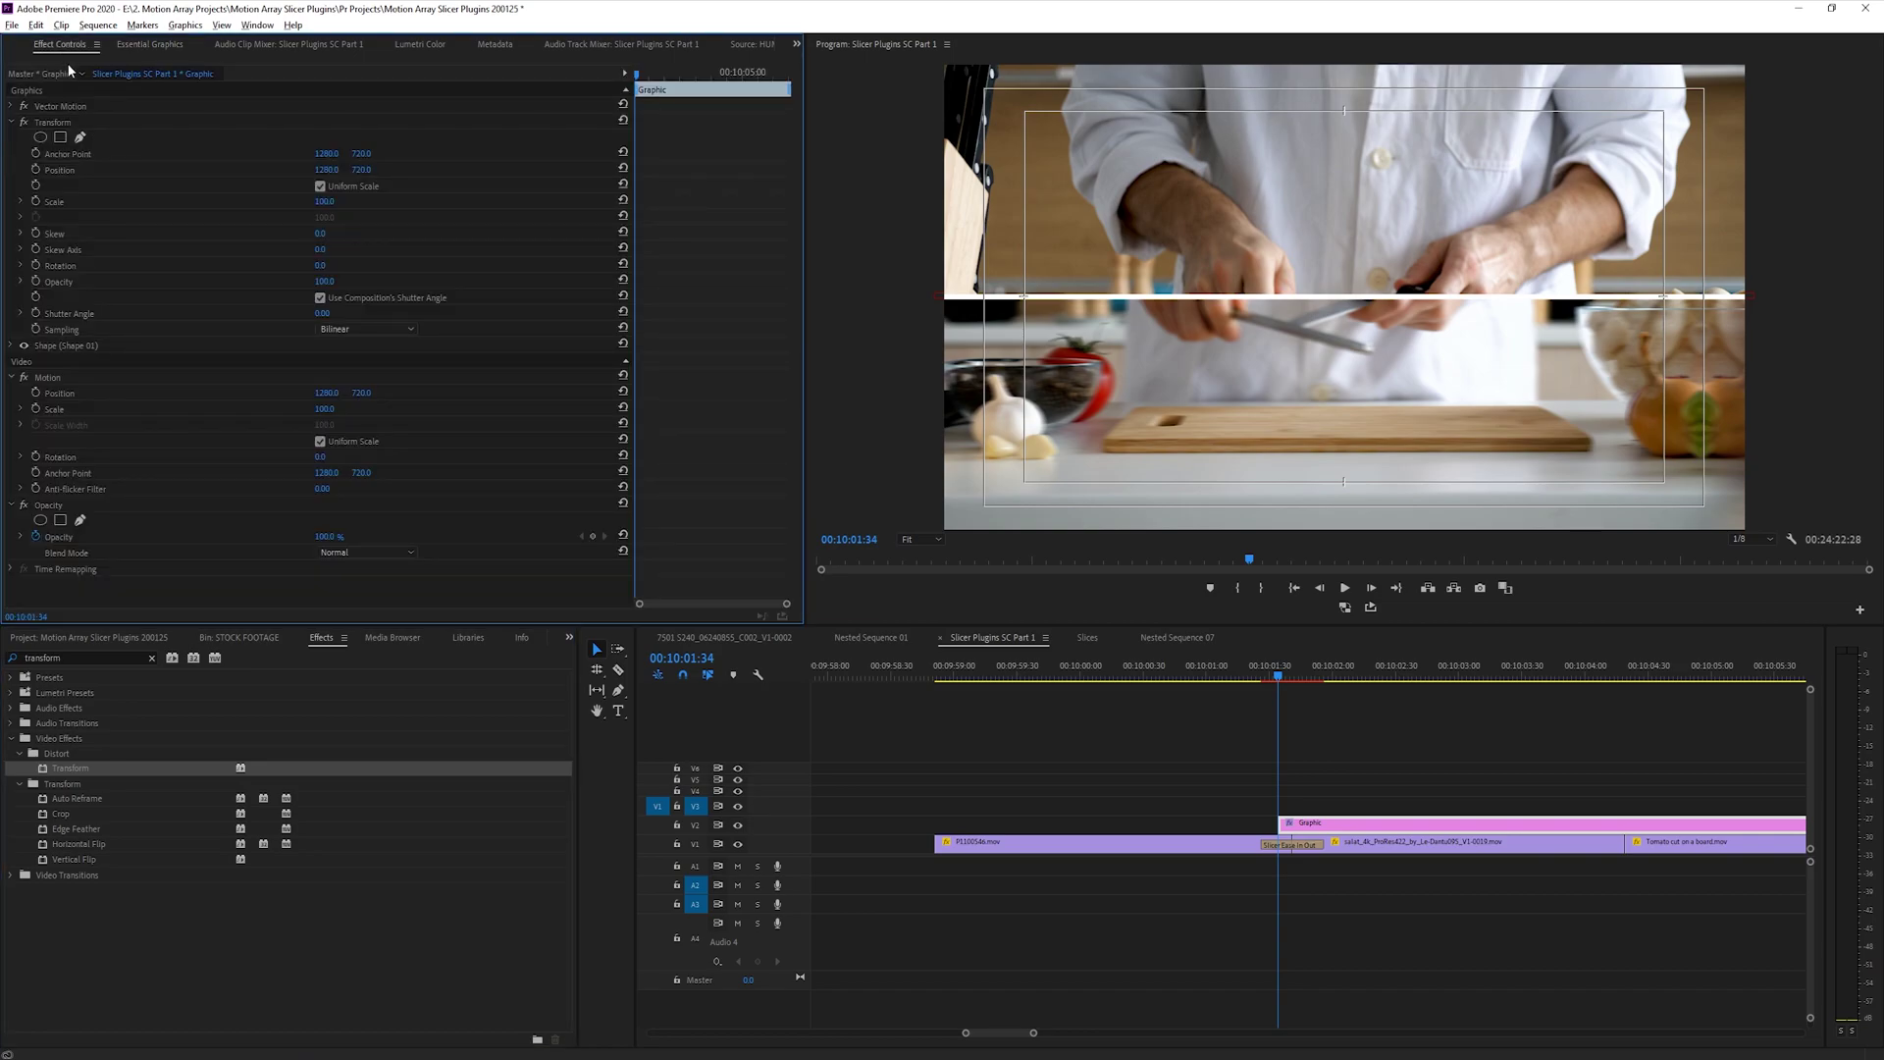
{"action": "left_click", "coordinate": [323, 313]}
{"action": "type", "text": "180"}
{"action": "key", "text": "Return"}
{"action": "left_click_drag", "start_coordinate": [1279, 680], "coordinate": [1287, 677]}
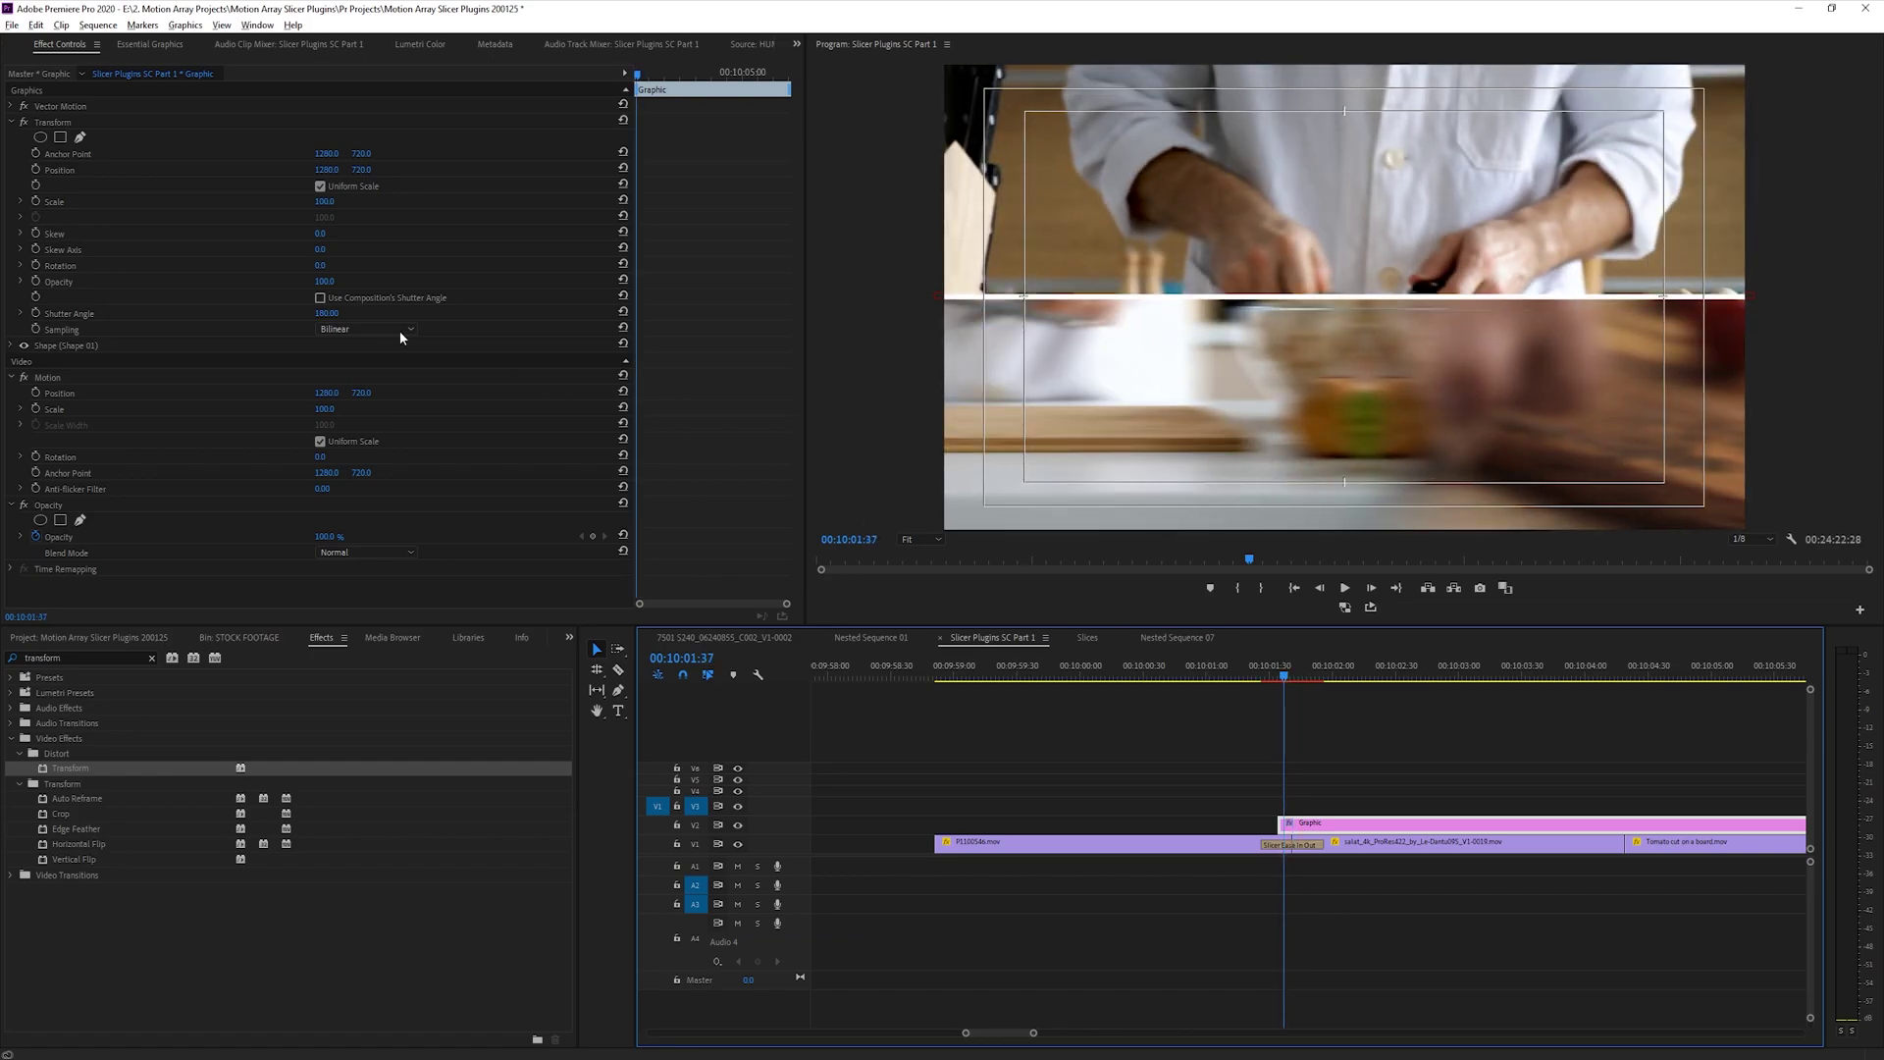
- Keyframe Transform Position X at -1511 so the slash starts beyond the left edge
{"action": "left_click", "coordinate": [36, 170]}
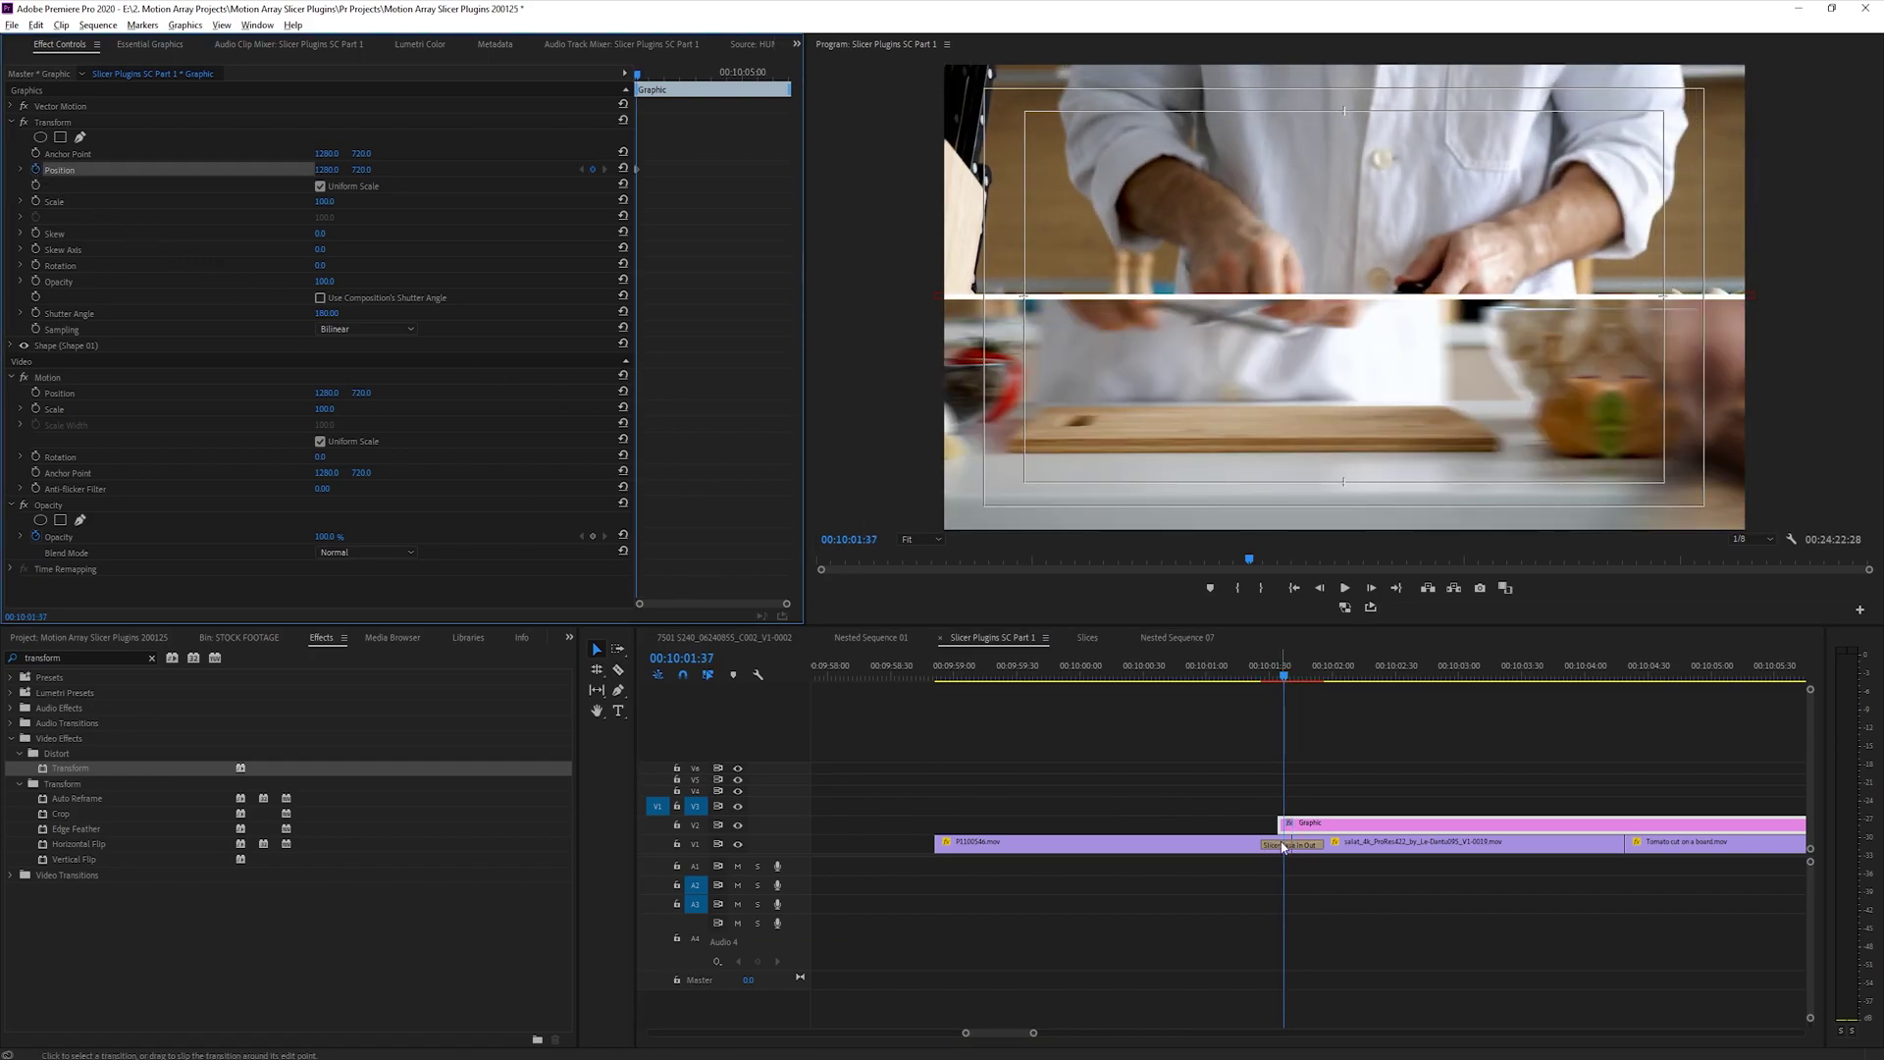
{"action": "left_click_drag", "start_coordinate": [1282, 831], "coordinate": [1261, 830]}
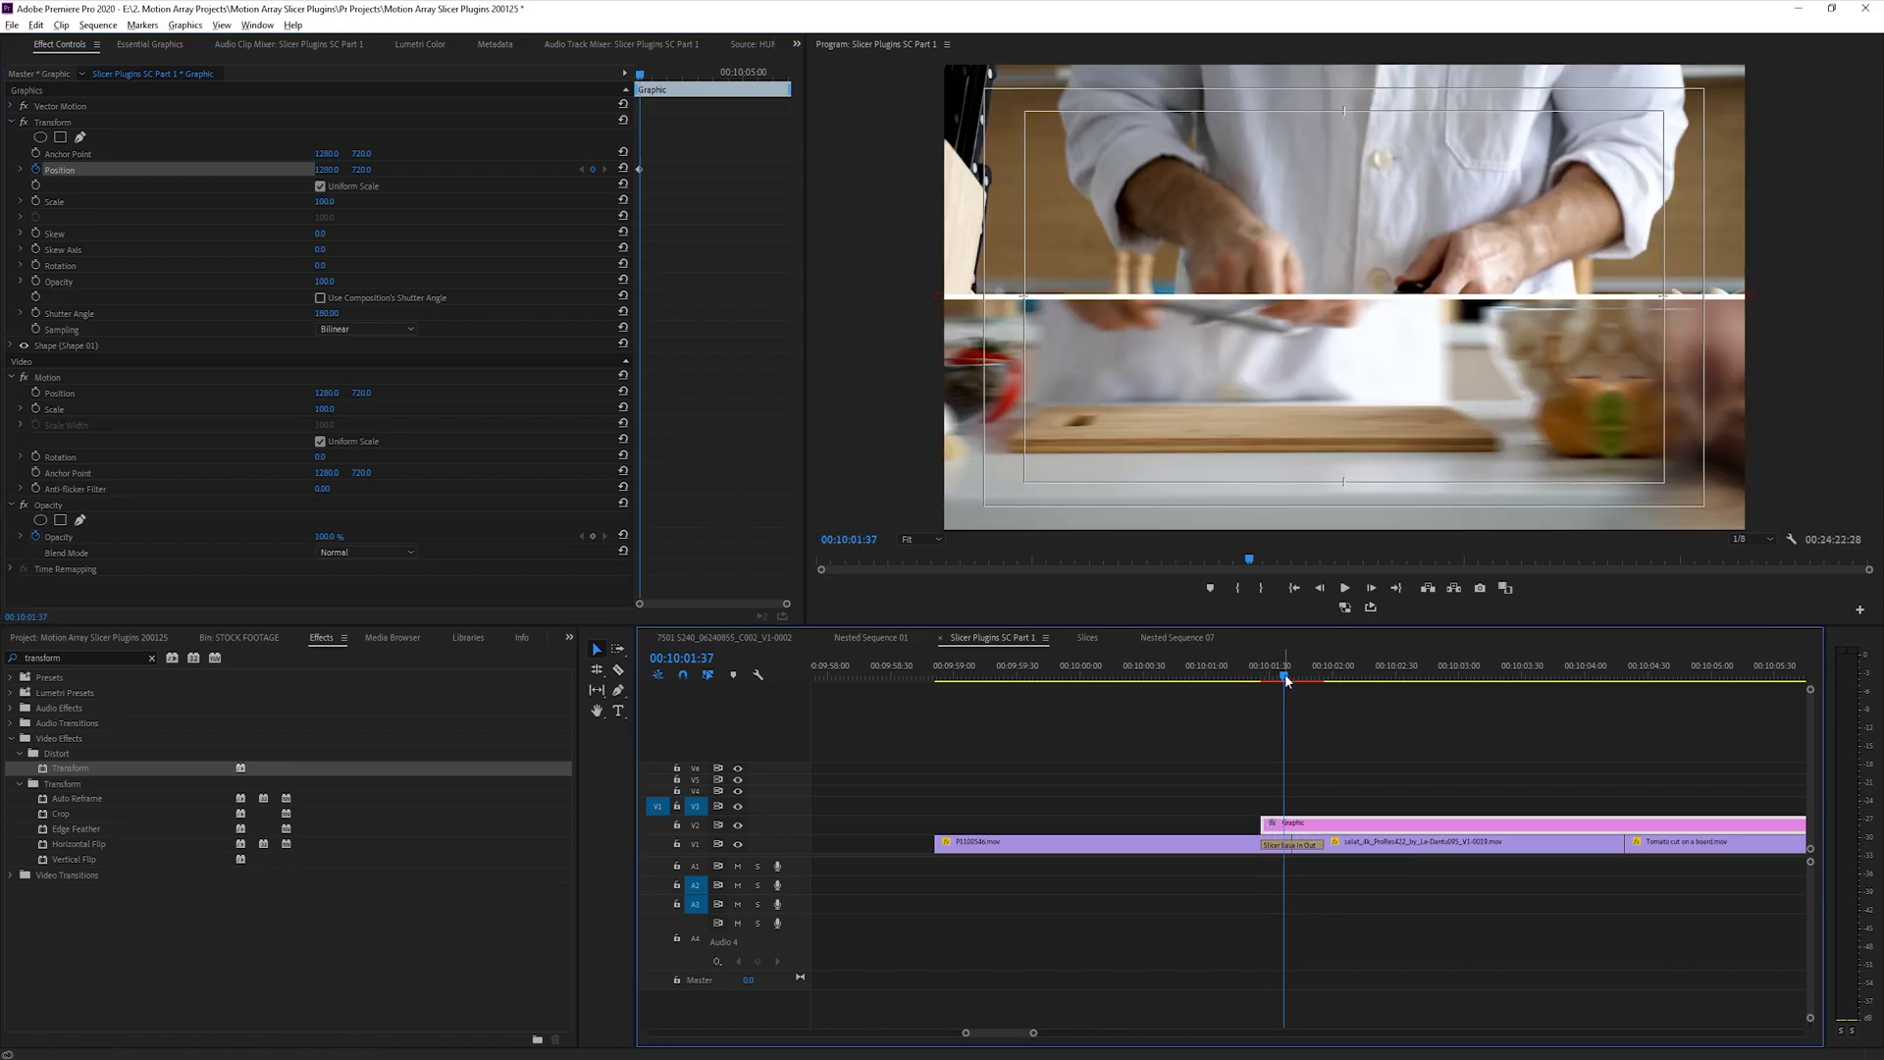
{"action": "left_click_drag", "start_coordinate": [1281, 681], "coordinate": [1270, 683]}
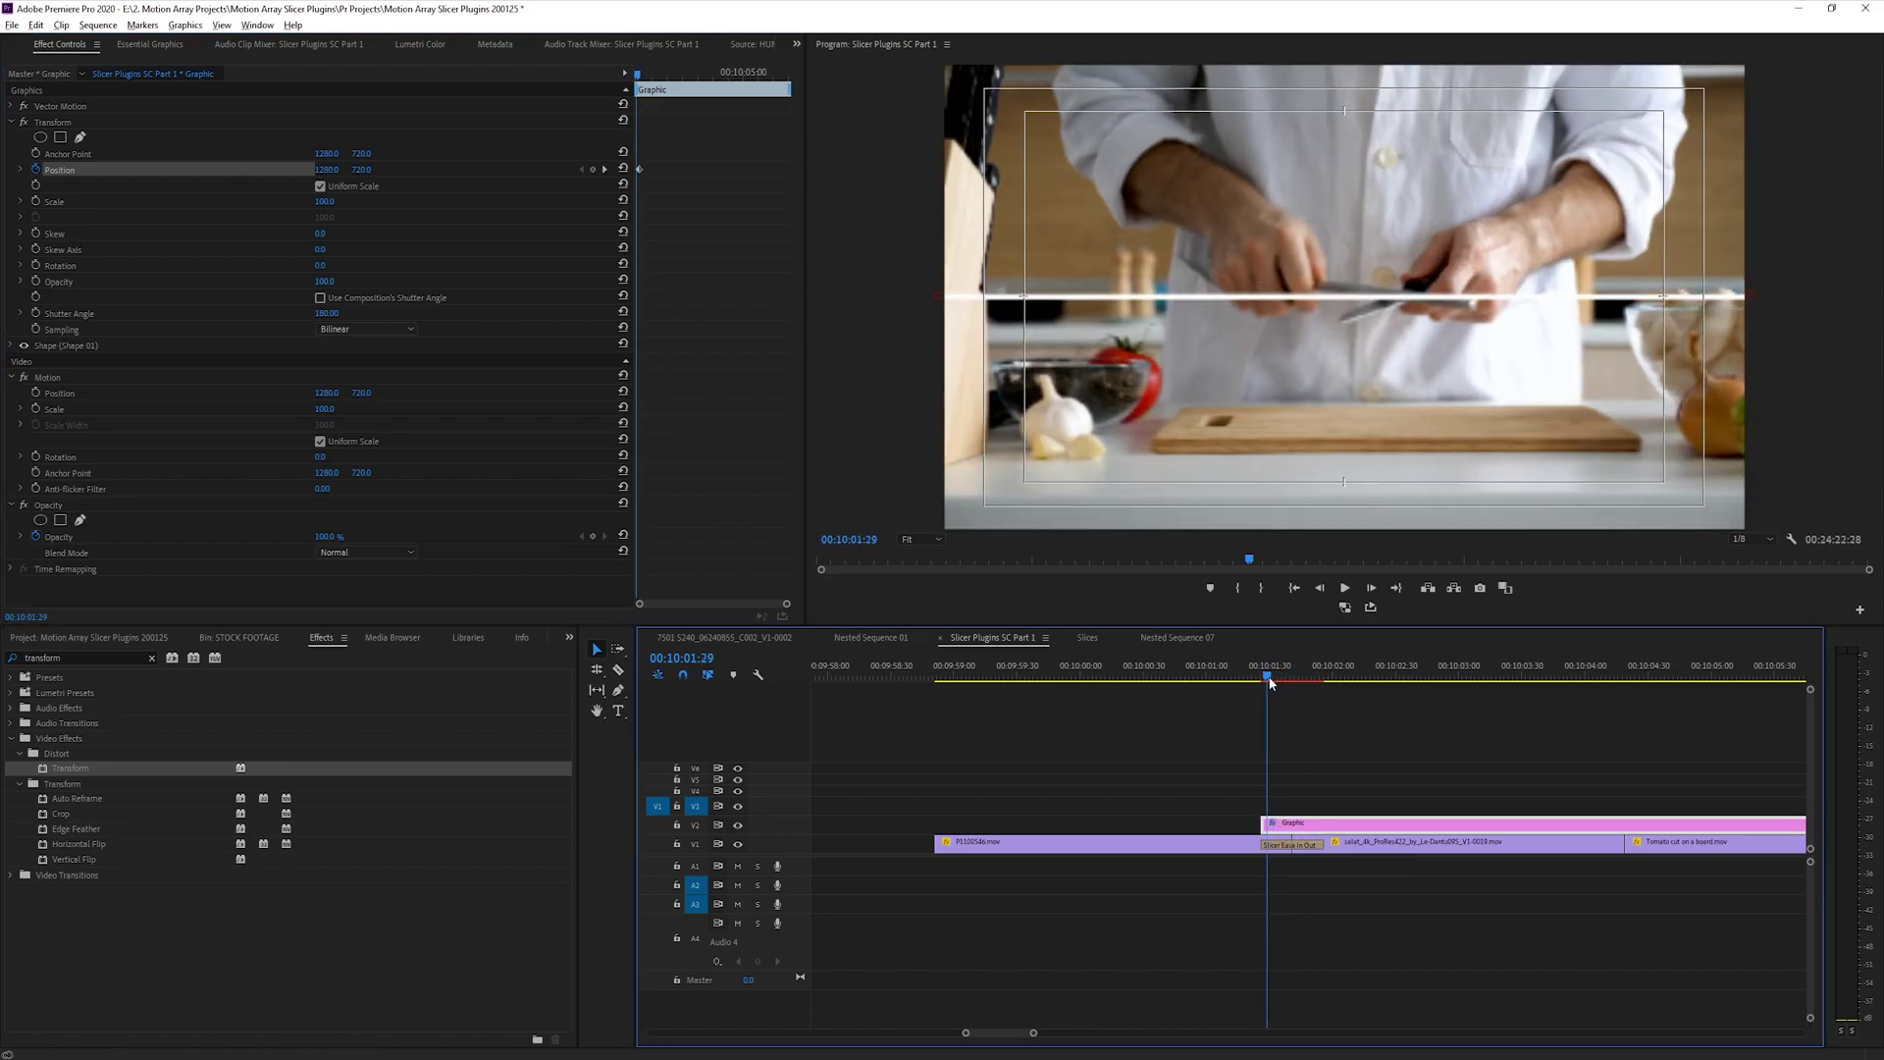
{"action": "left_click", "coordinate": [327, 170]}
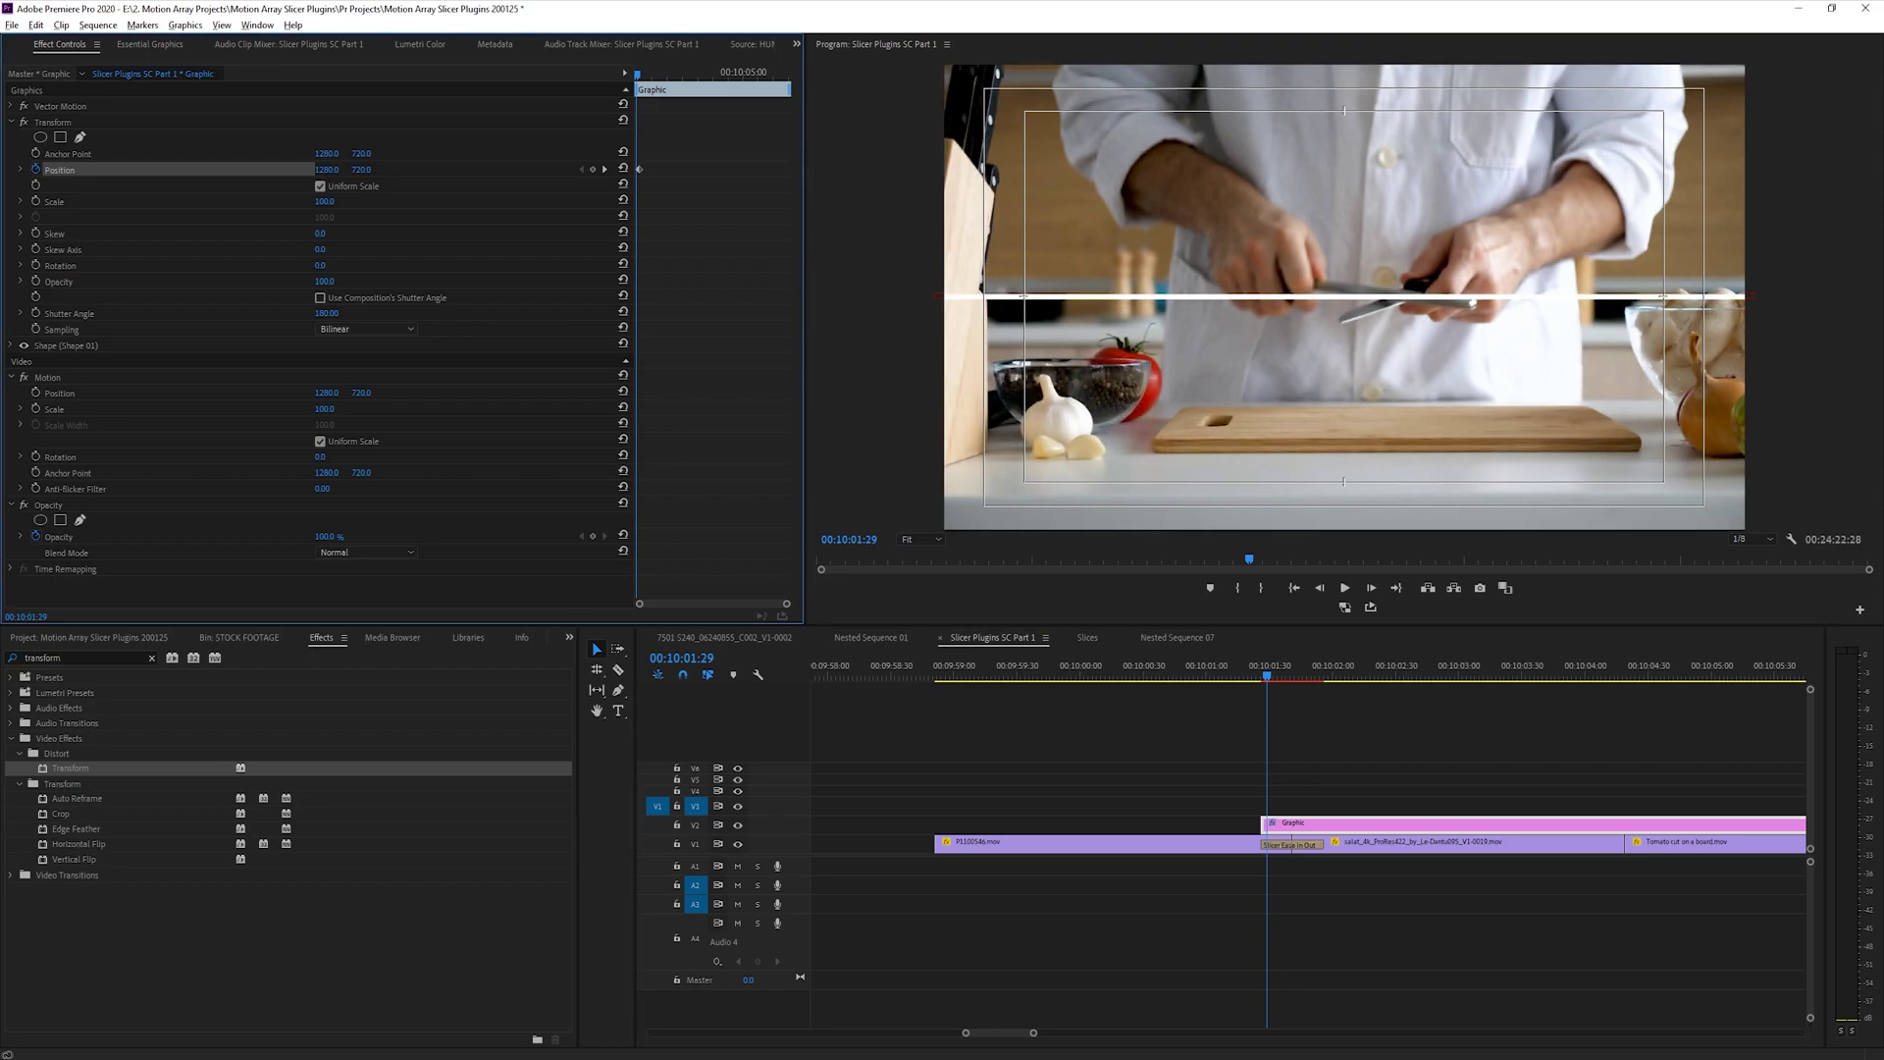
{"action": "type", "text": "676"}
{"action": "key", "text": "Return"}
{"action": "type", "text": "-1511"}
{"action": "key", "text": "Return"}
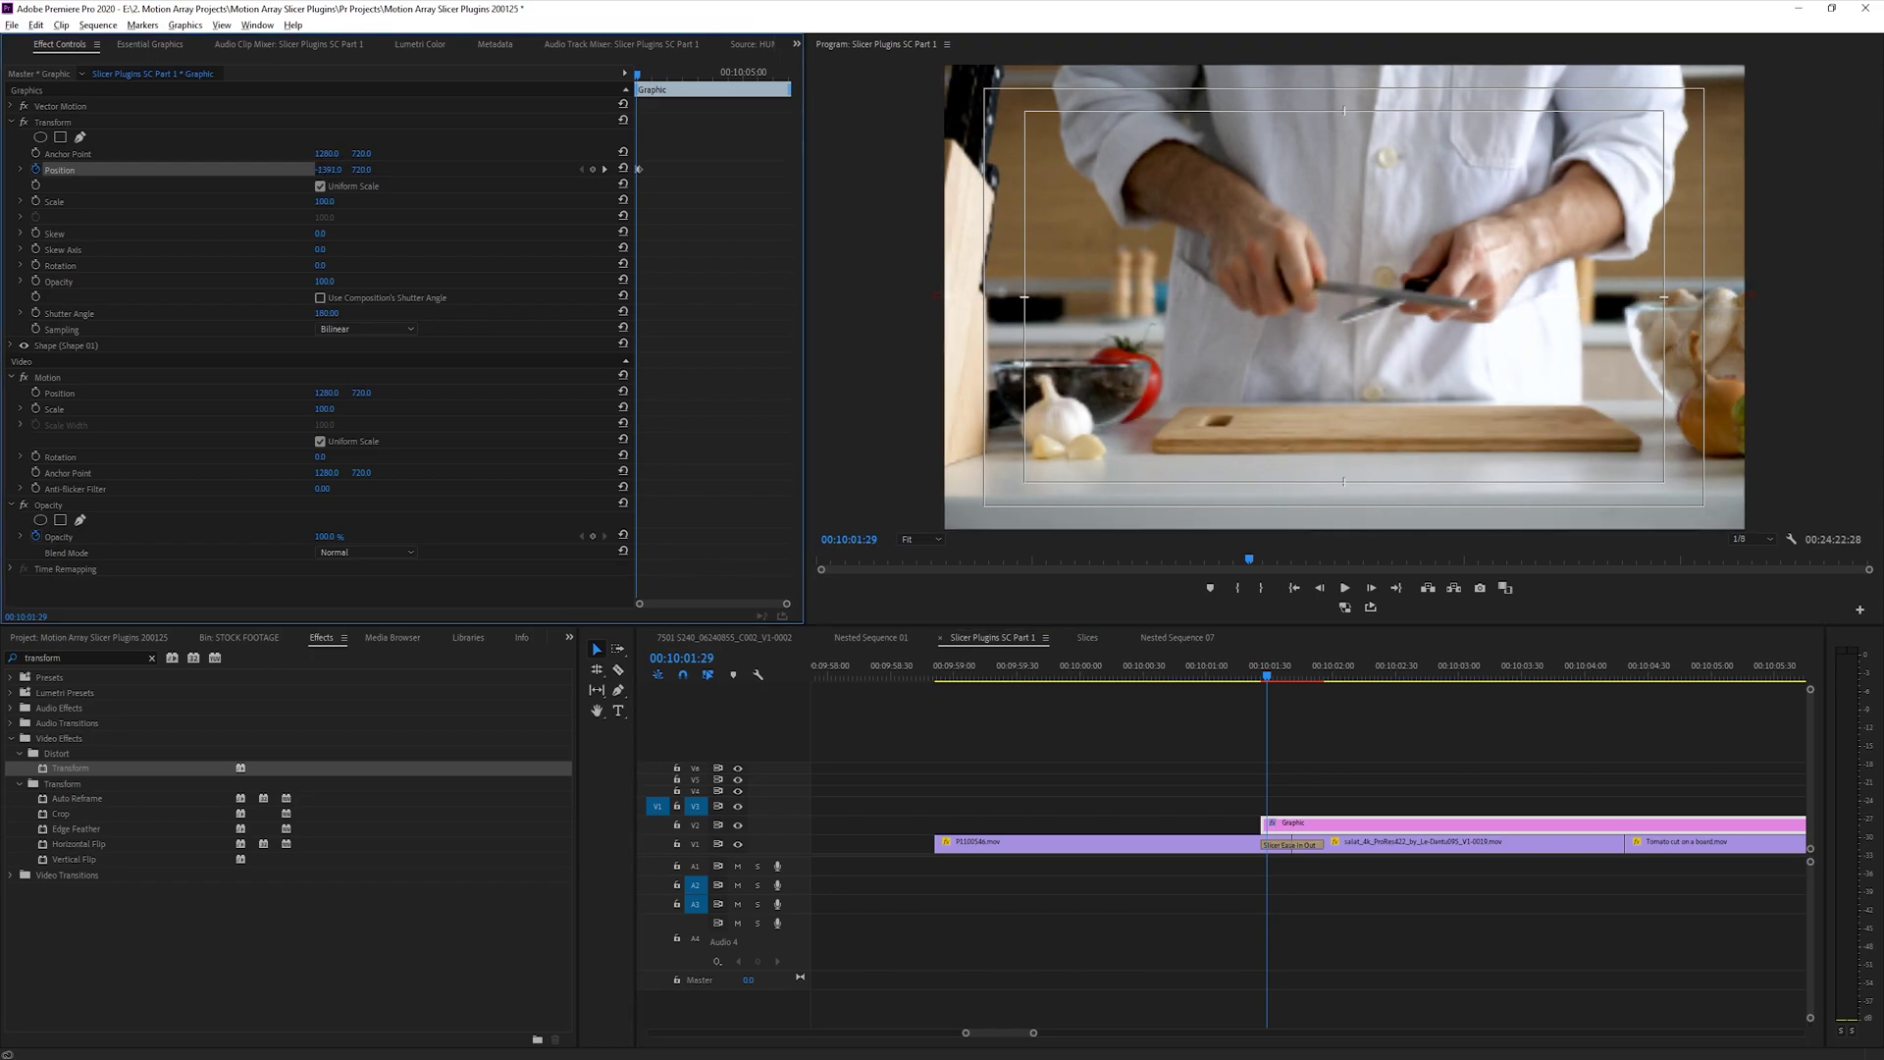
- Keyframe Opacity at 100 where the line reaches centre, fading to 0 a few frames later
{"action": "key", "text": "equal"}
{"action": "key", "text": "equal"}
{"action": "key", "text": "equal"}
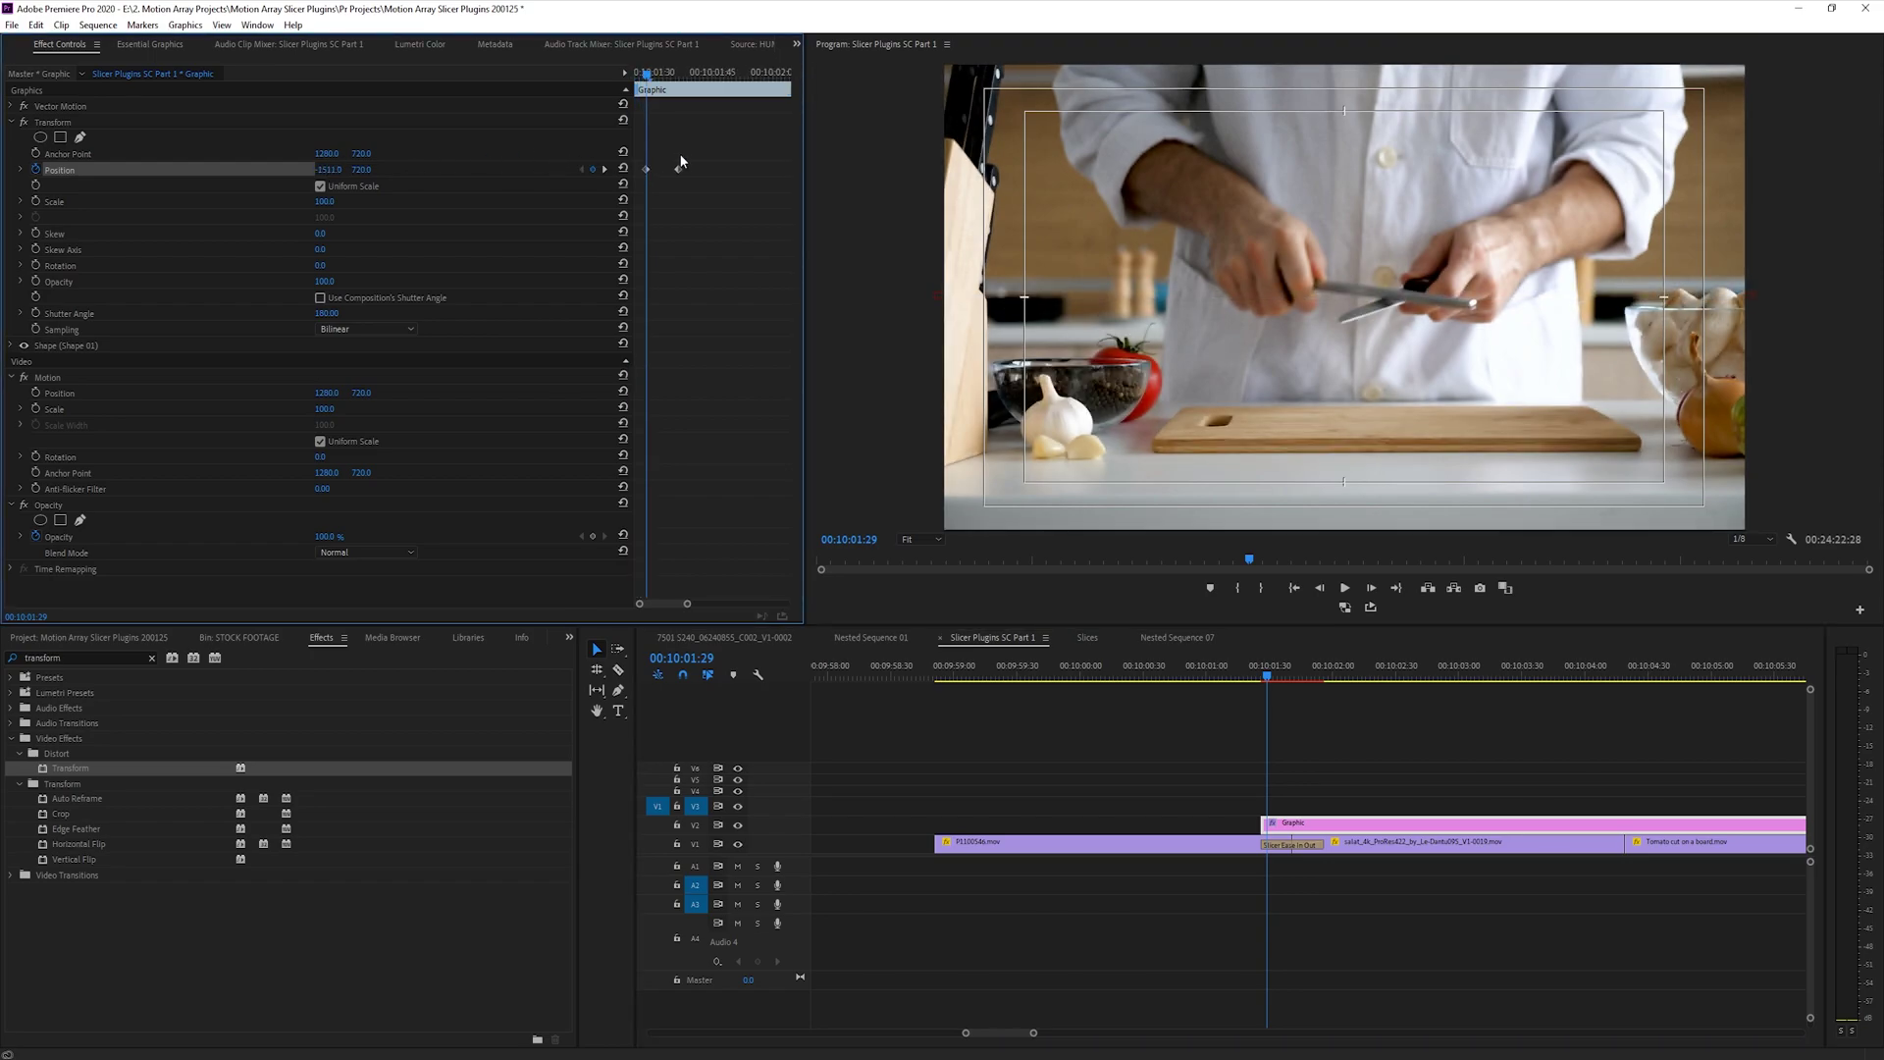
{"action": "left_click_drag", "start_coordinate": [658, 83], "coordinate": [679, 83]}
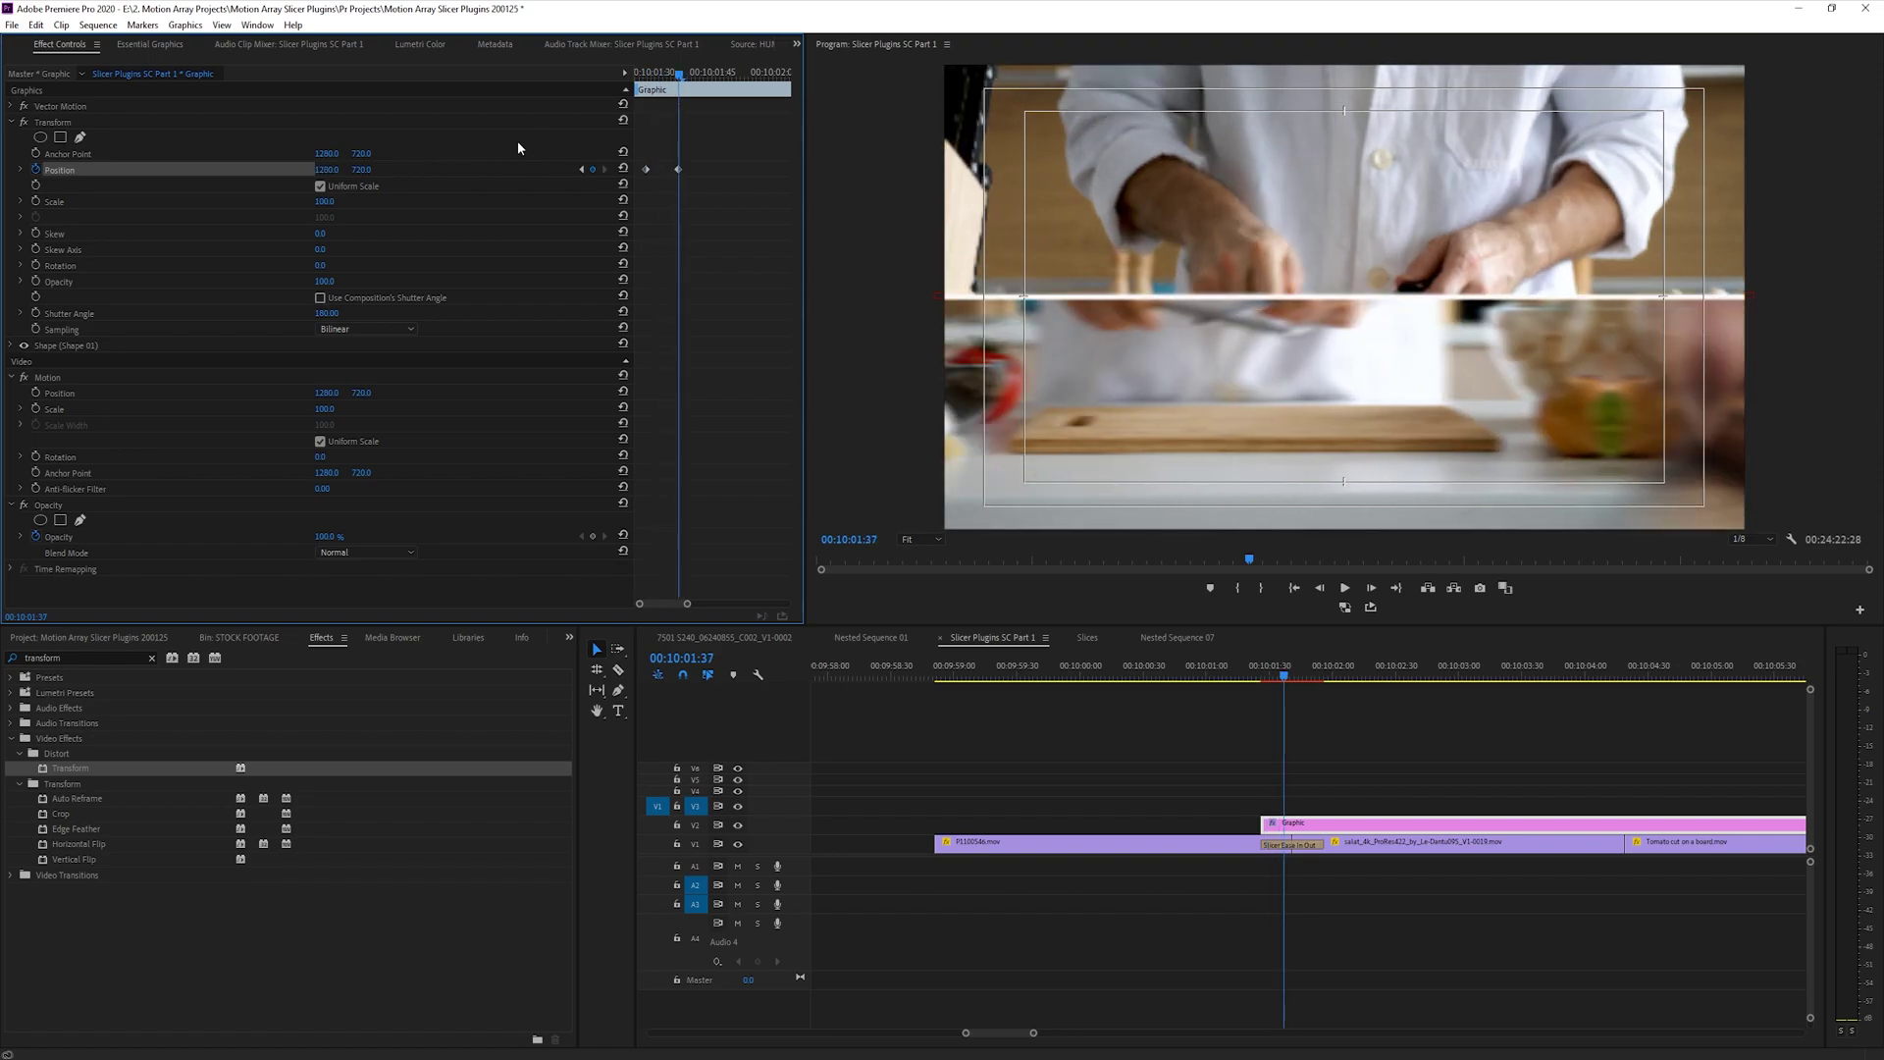
{"action": "left_click", "coordinate": [36, 281]}
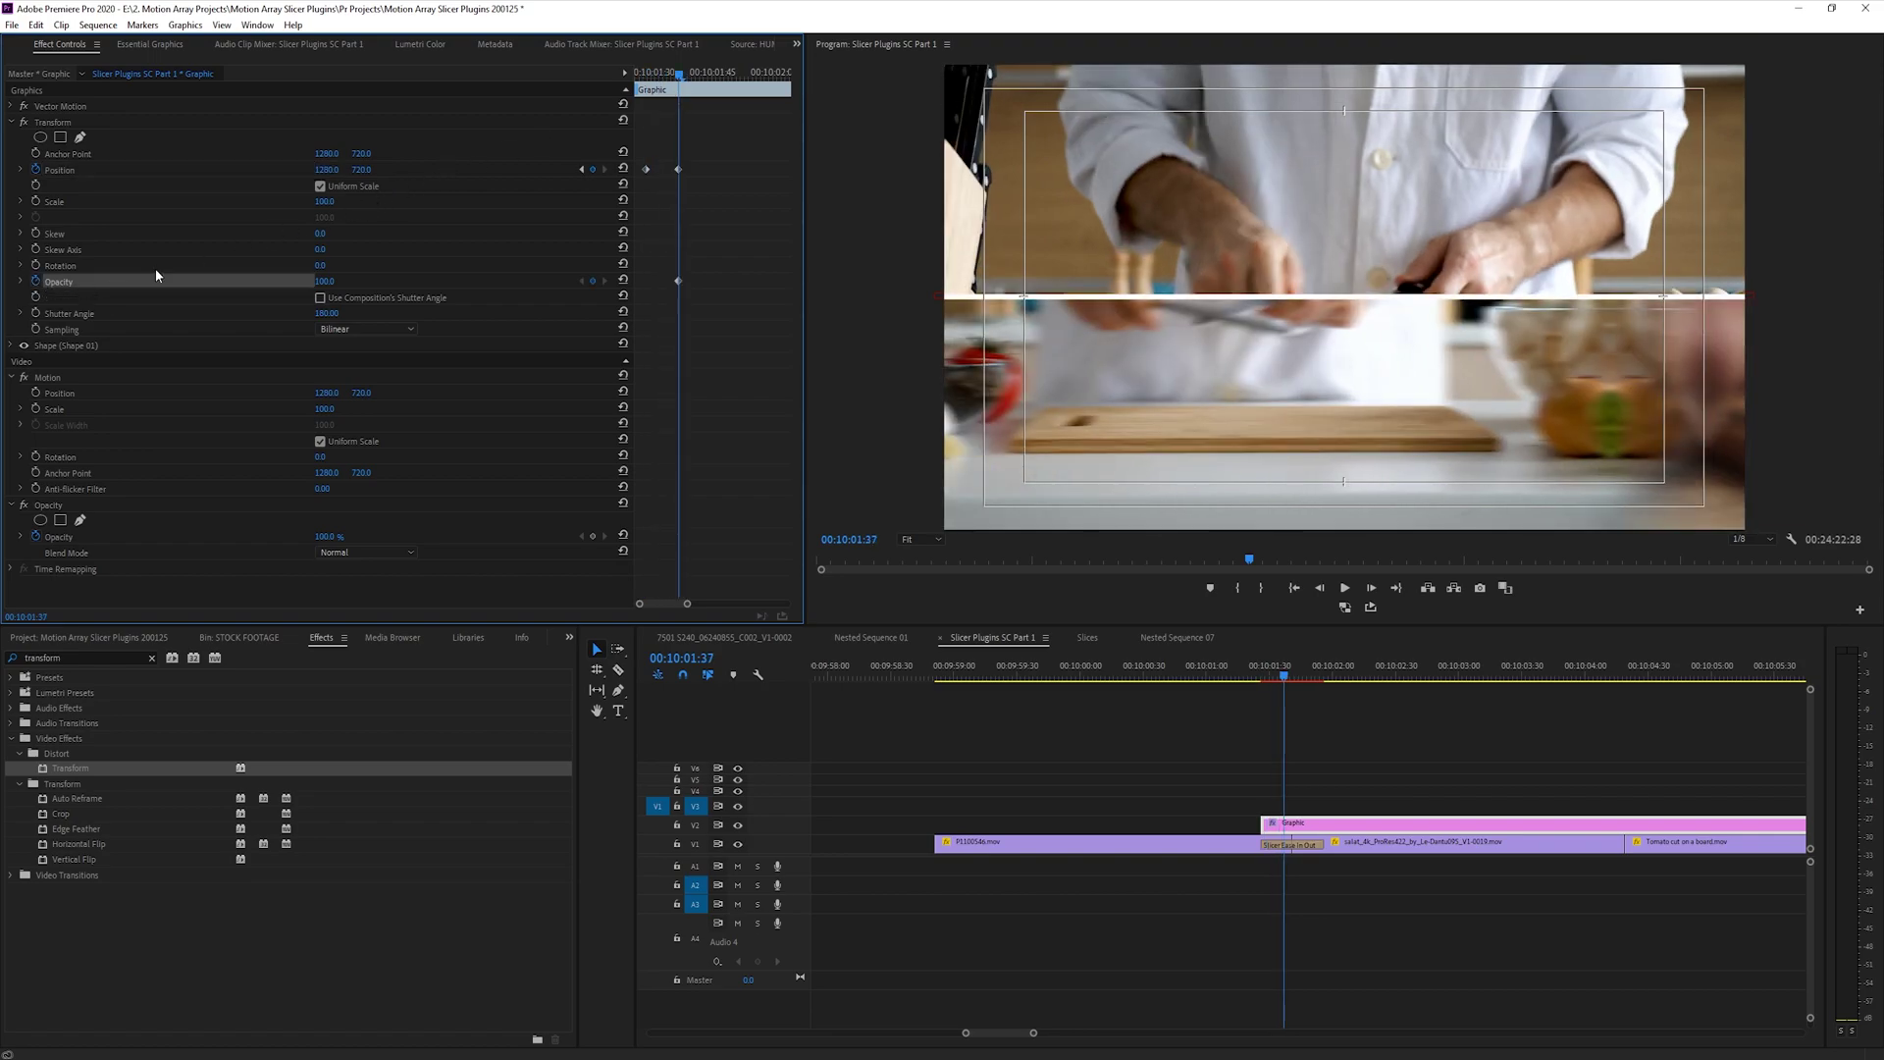
{"action": "left_click_drag", "start_coordinate": [691, 80], "coordinate": [695, 80]}
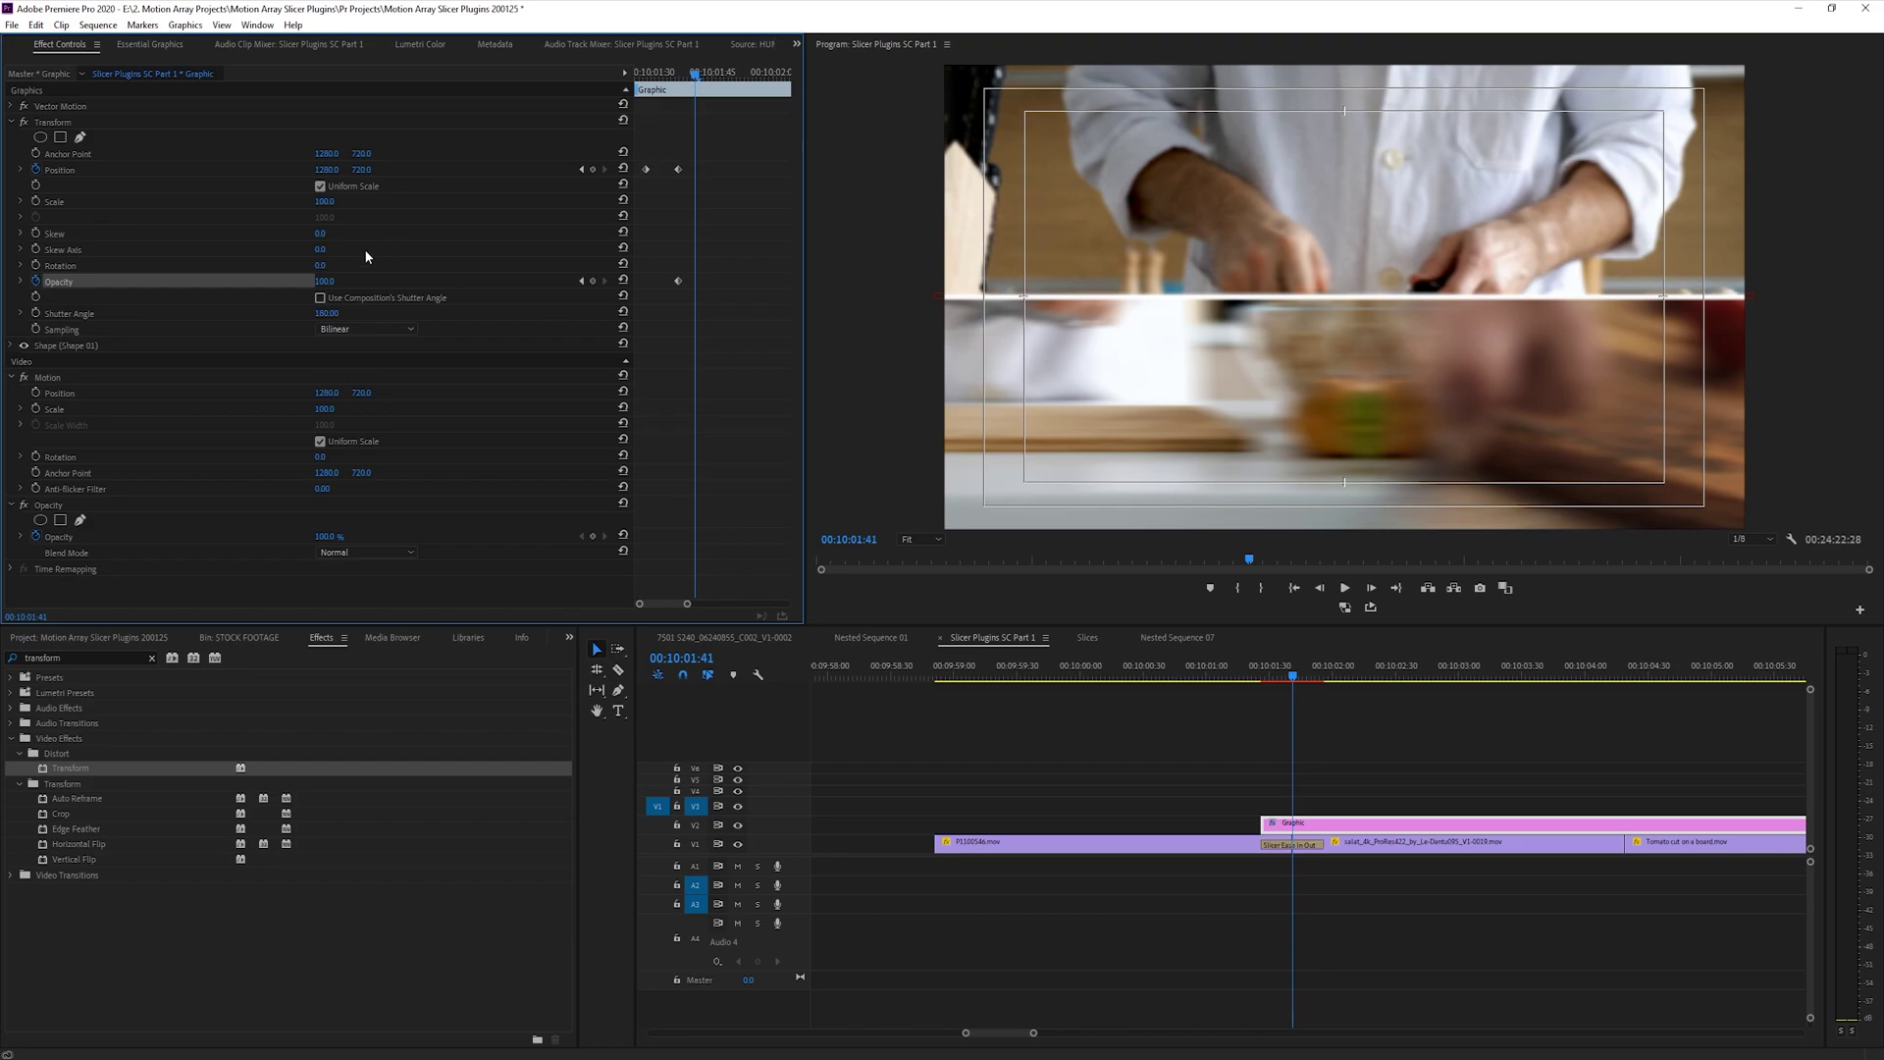
{"action": "type", "text": "0"}
{"action": "key", "text": "Return"}
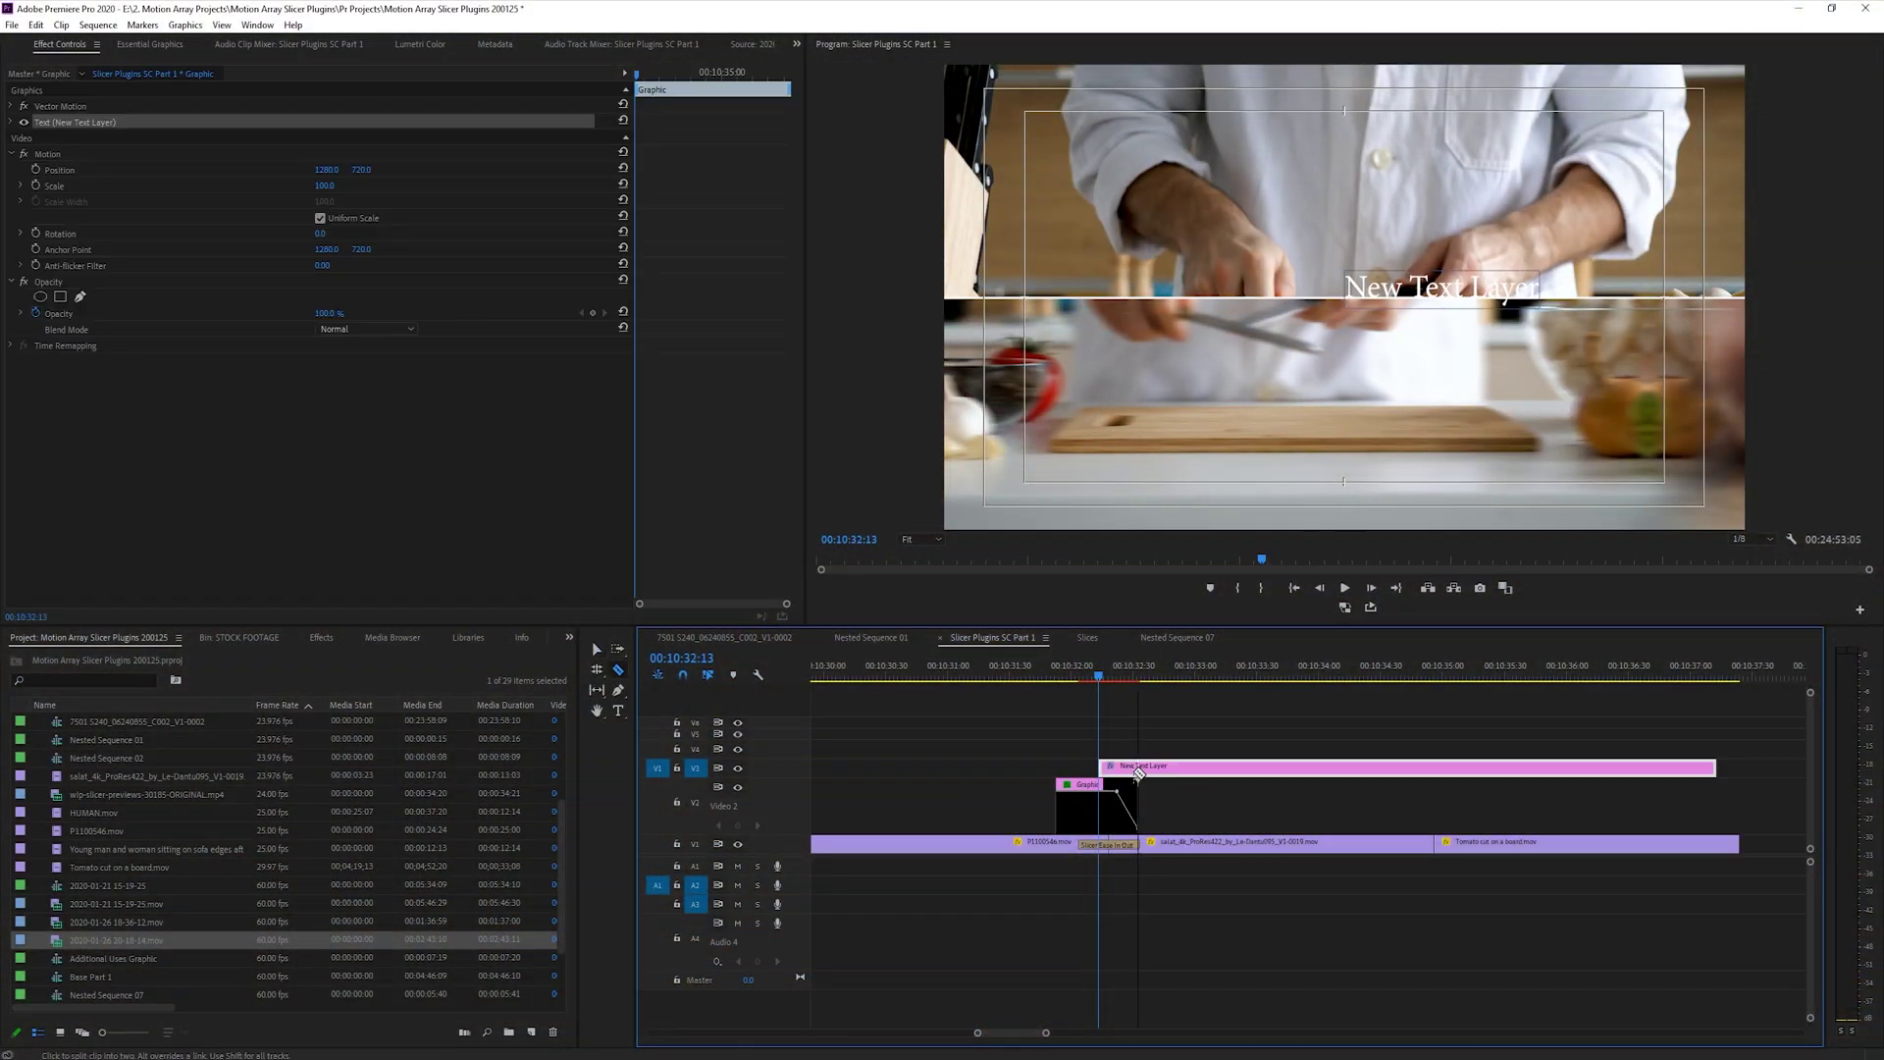
- Cut off and delete the excess text clip, trimming it to match the slash graphic
{"action": "left_click", "coordinate": [1138, 774]}
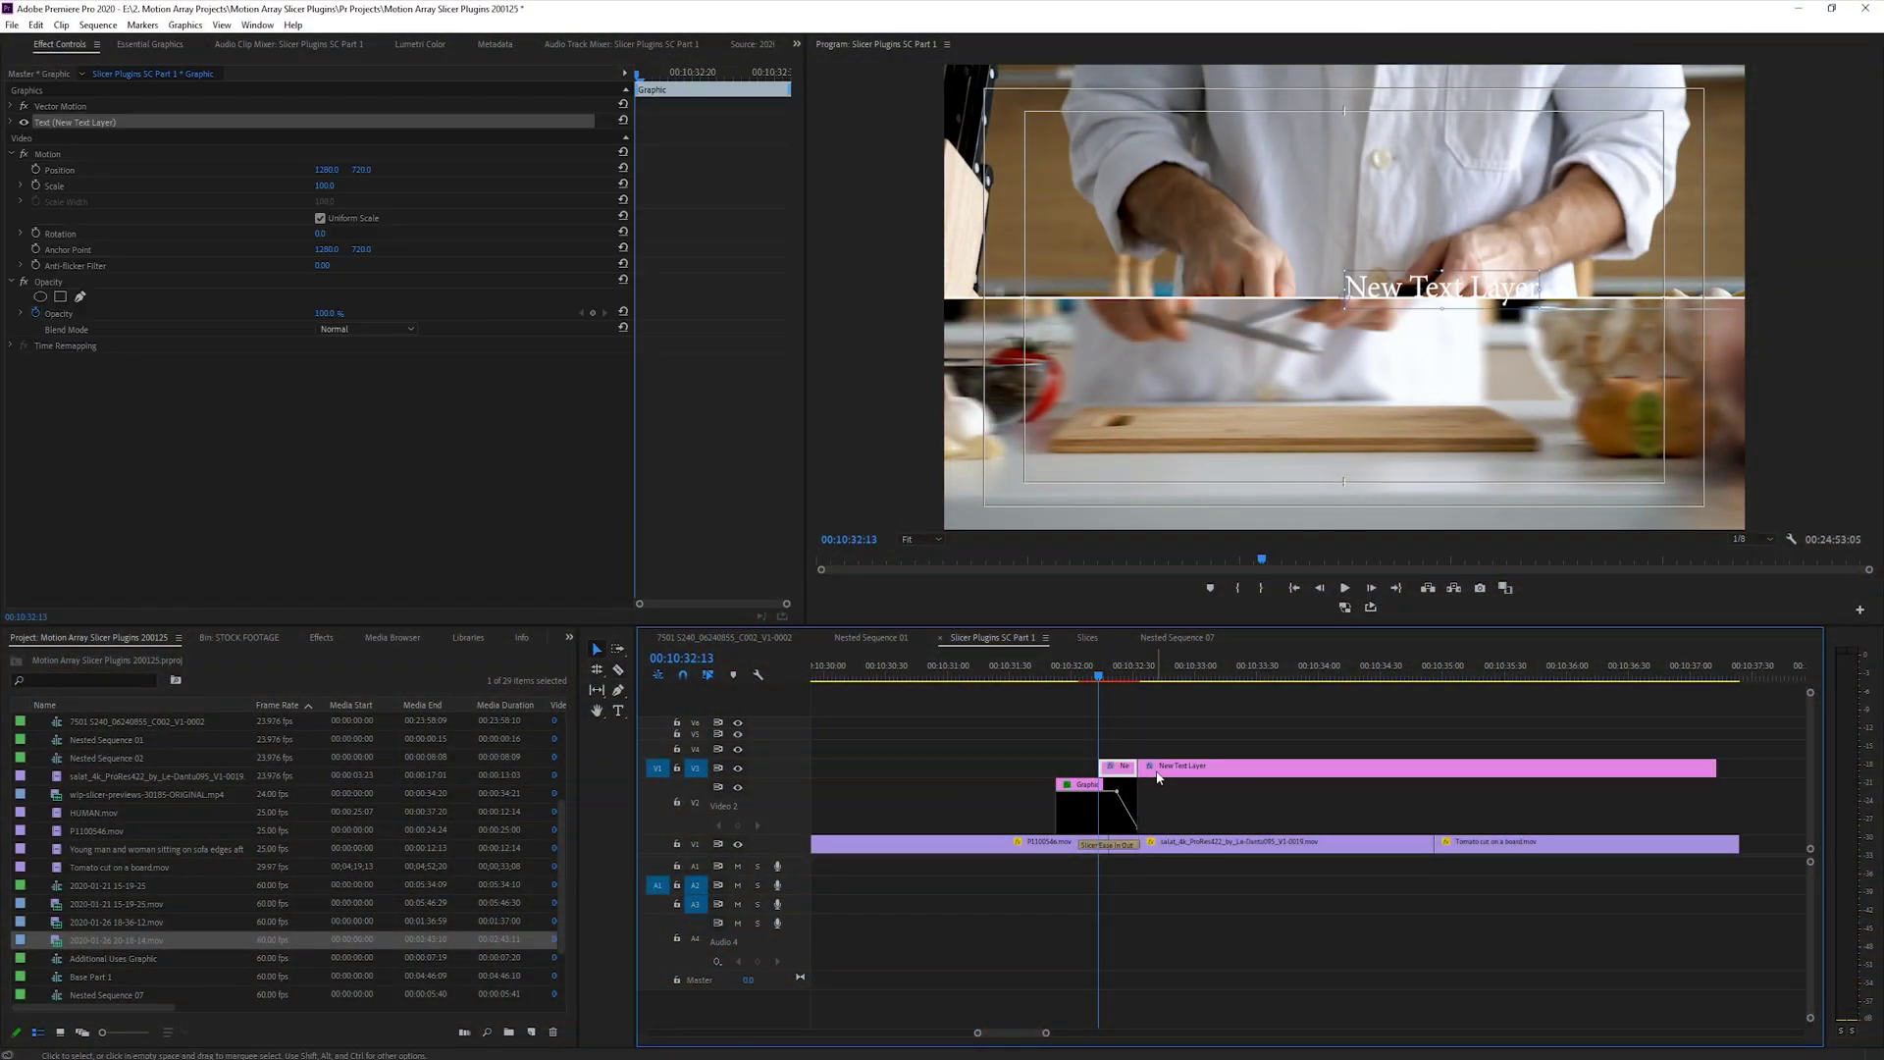
{"action": "key", "text": "v"}
{"action": "left_click", "coordinate": [1140, 775]}
{"action": "key", "text": "Delete"}
{"action": "left_click_drag", "start_coordinate": [1077, 767], "coordinate": [1056, 767]}
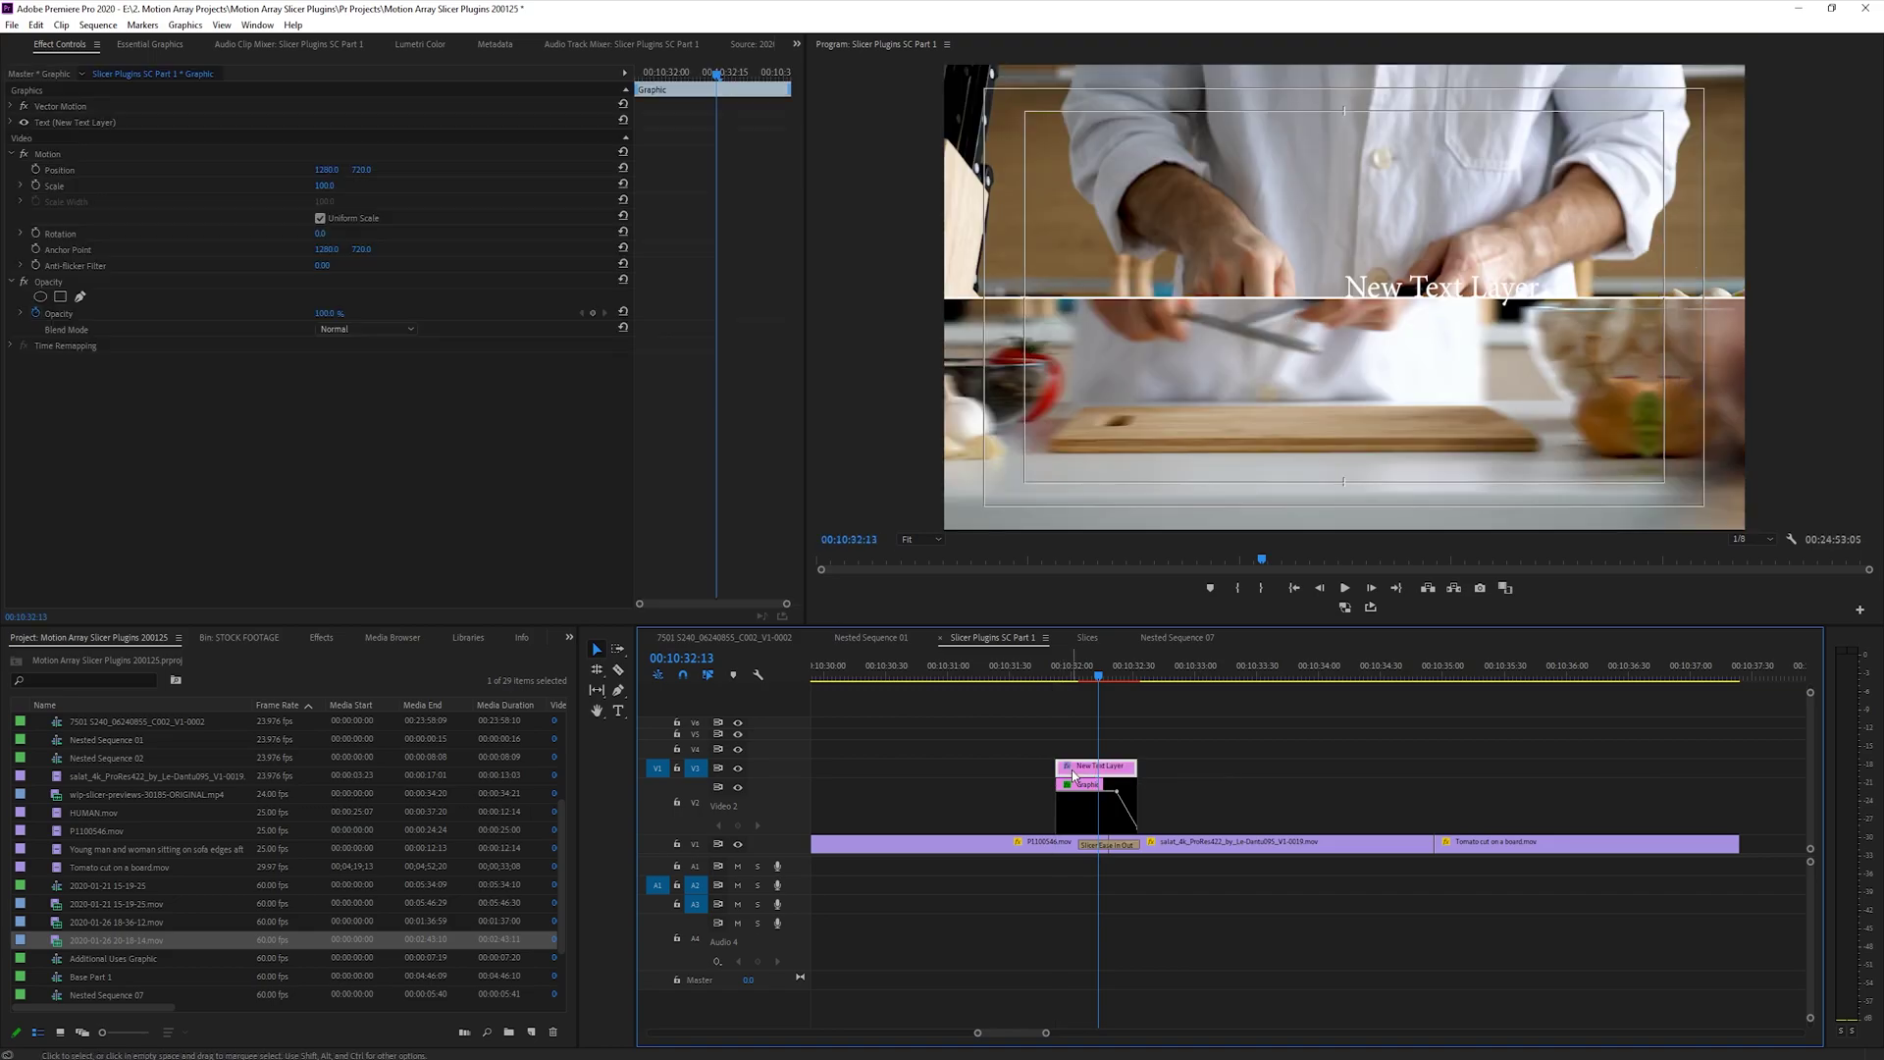
- Replace the placeholder text layer with a small white shape shaped into a triangle
{"action": "left_click", "coordinate": [149, 44]}
{"action": "key", "text": "Delete"}
{"action": "left_click", "coordinate": [781, 125]}
{"action": "left_click", "coordinate": [812, 165]}
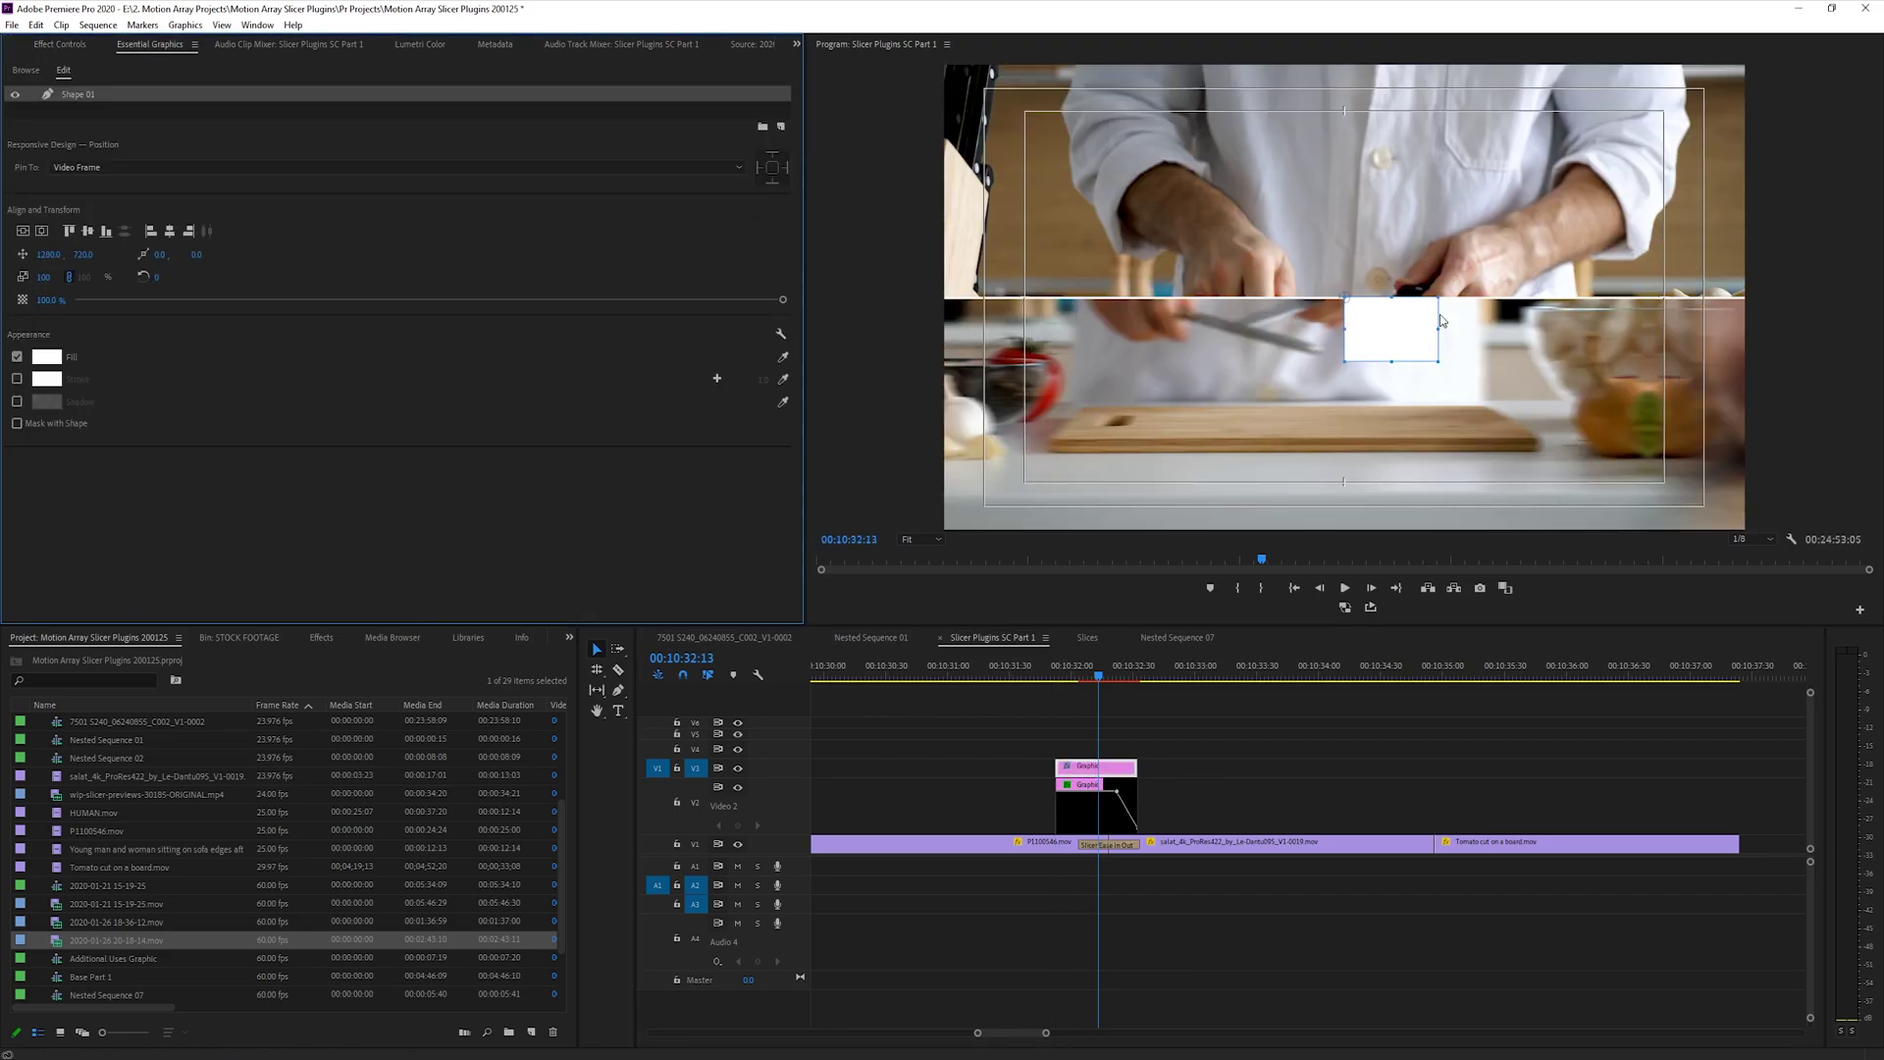
{"action": "left_click", "coordinate": [1393, 335]}
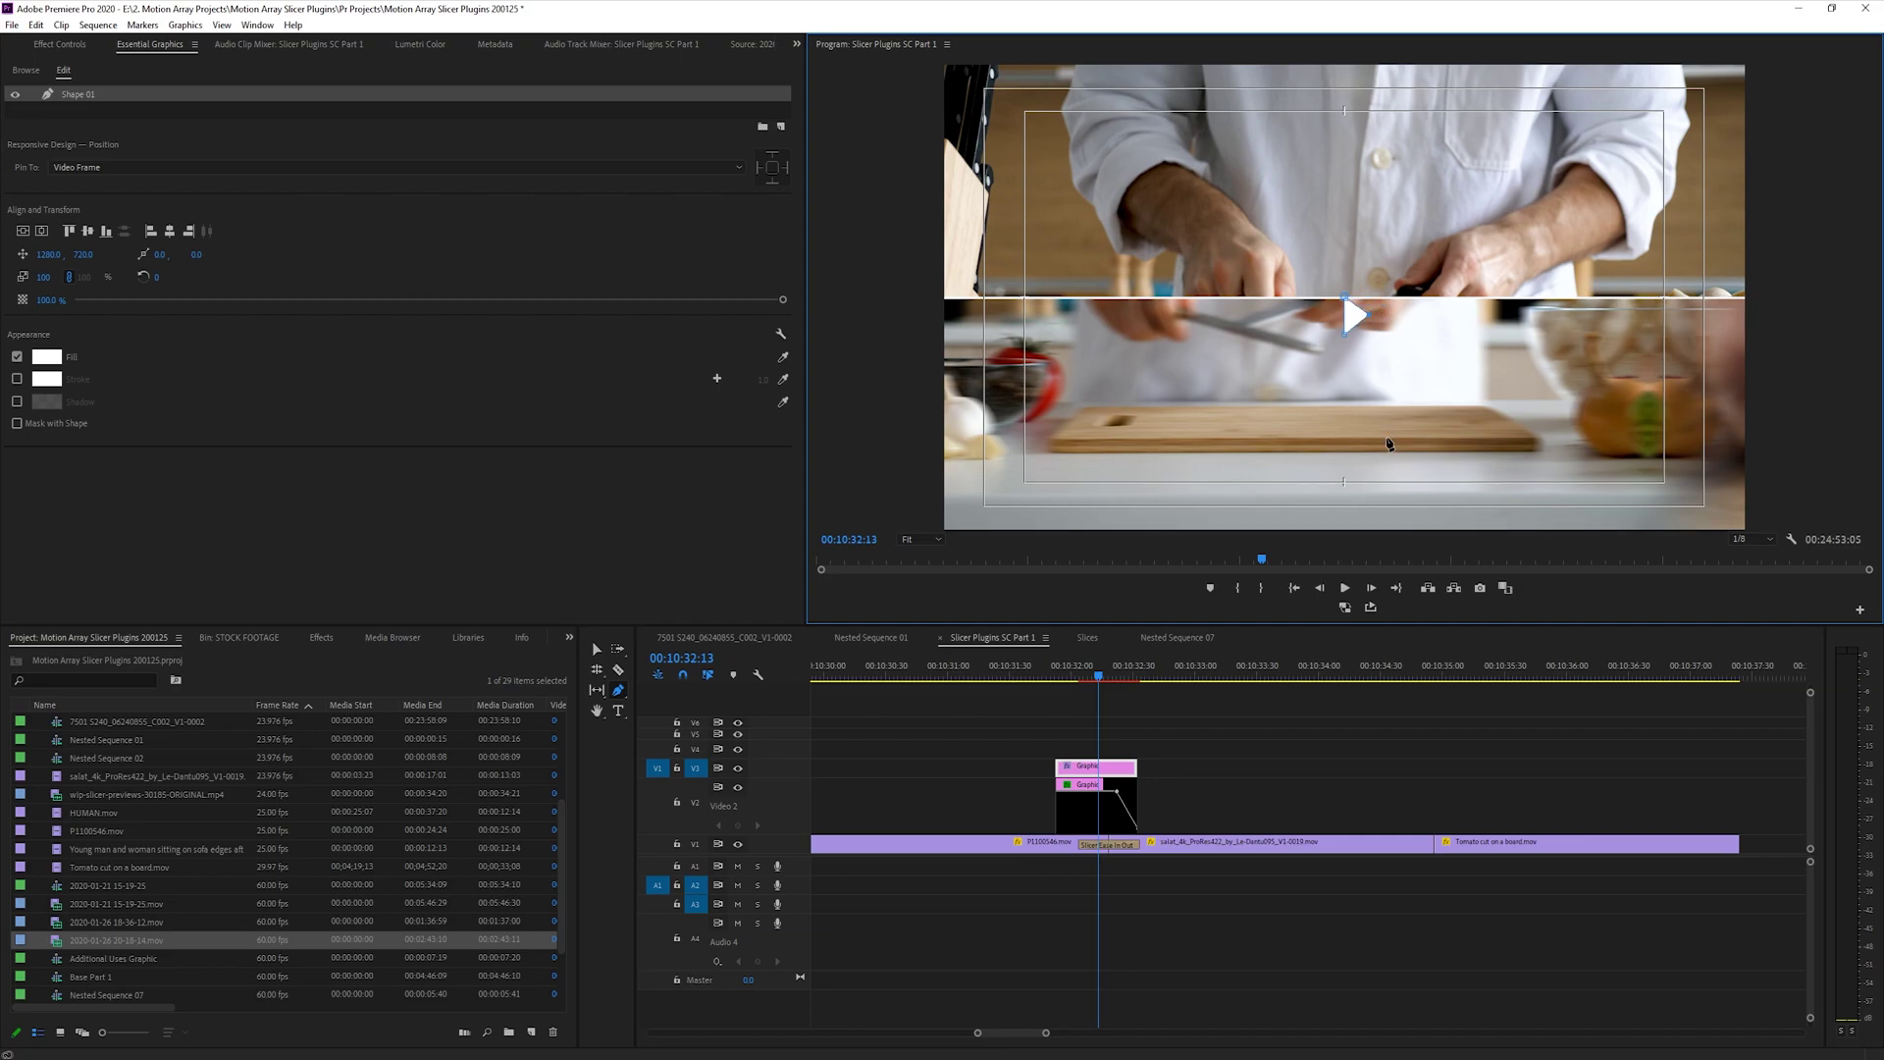
{"action": "left_click", "coordinate": [44, 44]}
- Copy the slash line's Transform effect from V2 and paste it onto the V3 triangle
{"action": "left_click", "coordinate": [1069, 671]}
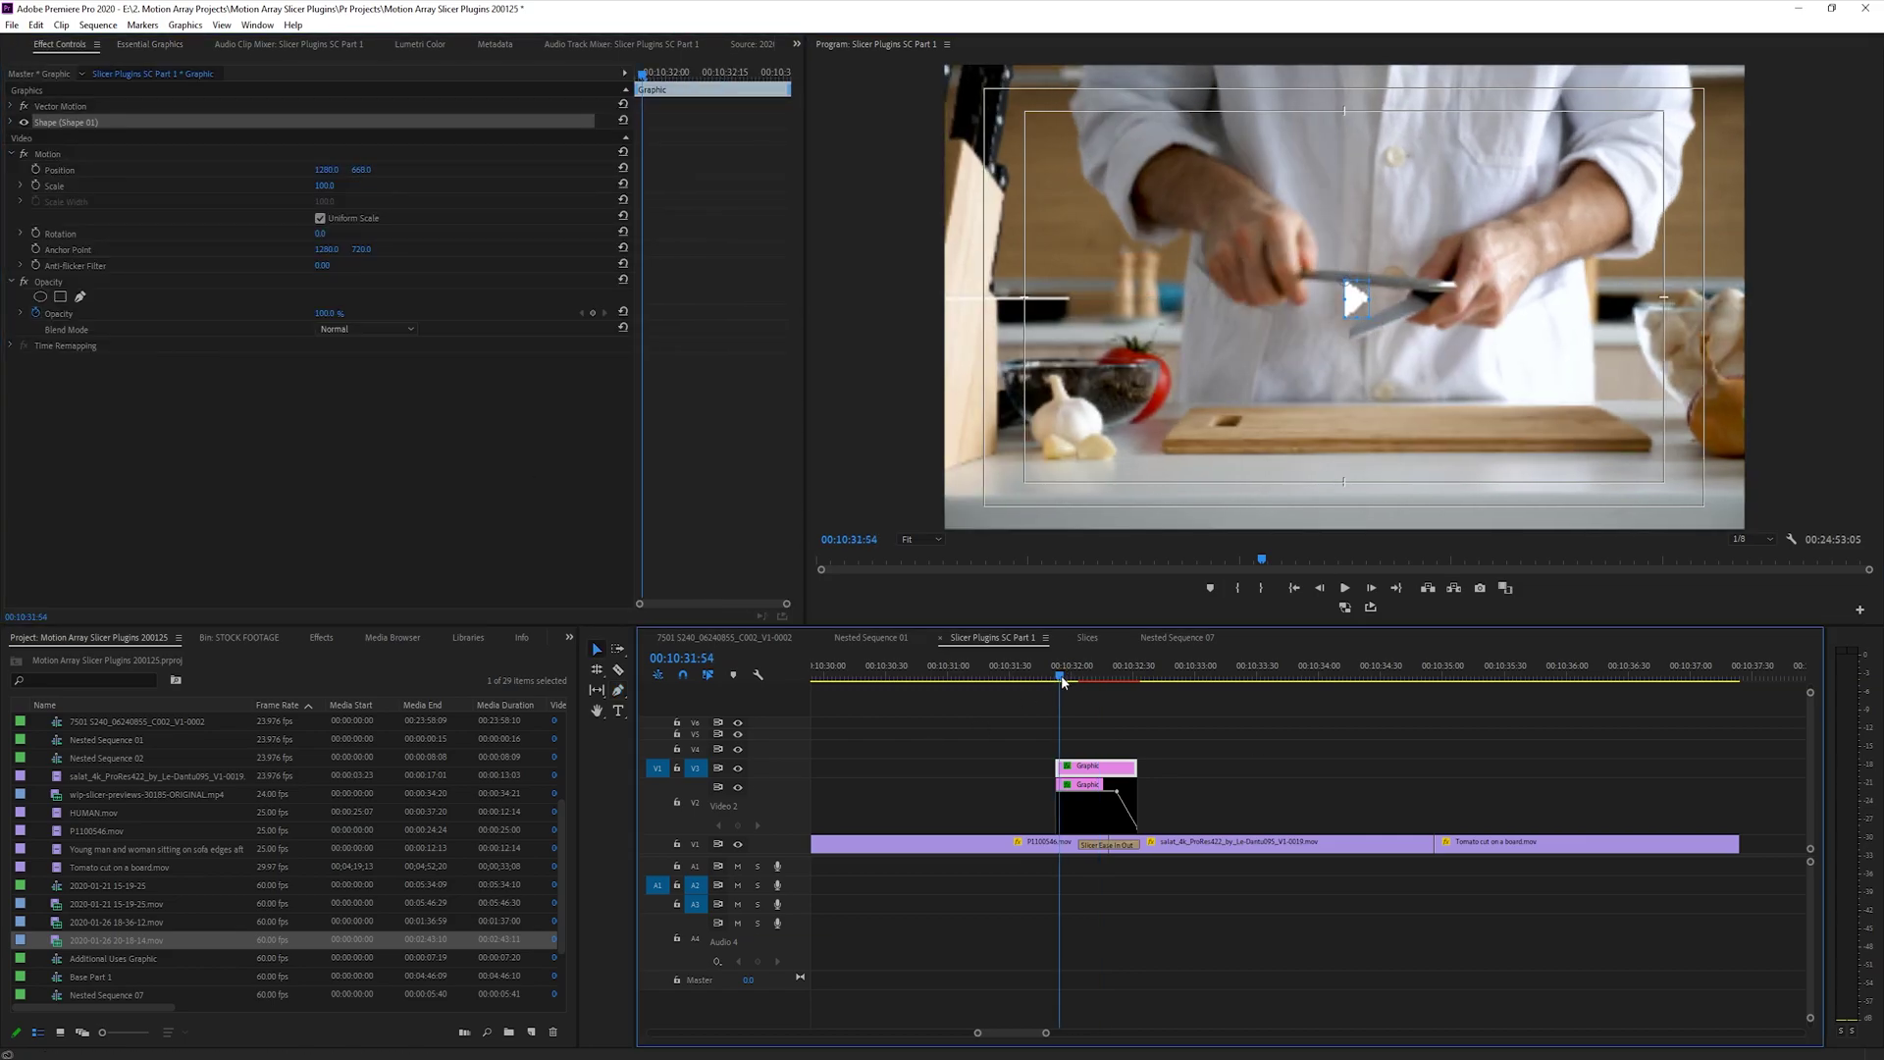
{"action": "left_click", "coordinate": [1083, 822]}
{"action": "right_click", "coordinate": [56, 120]}
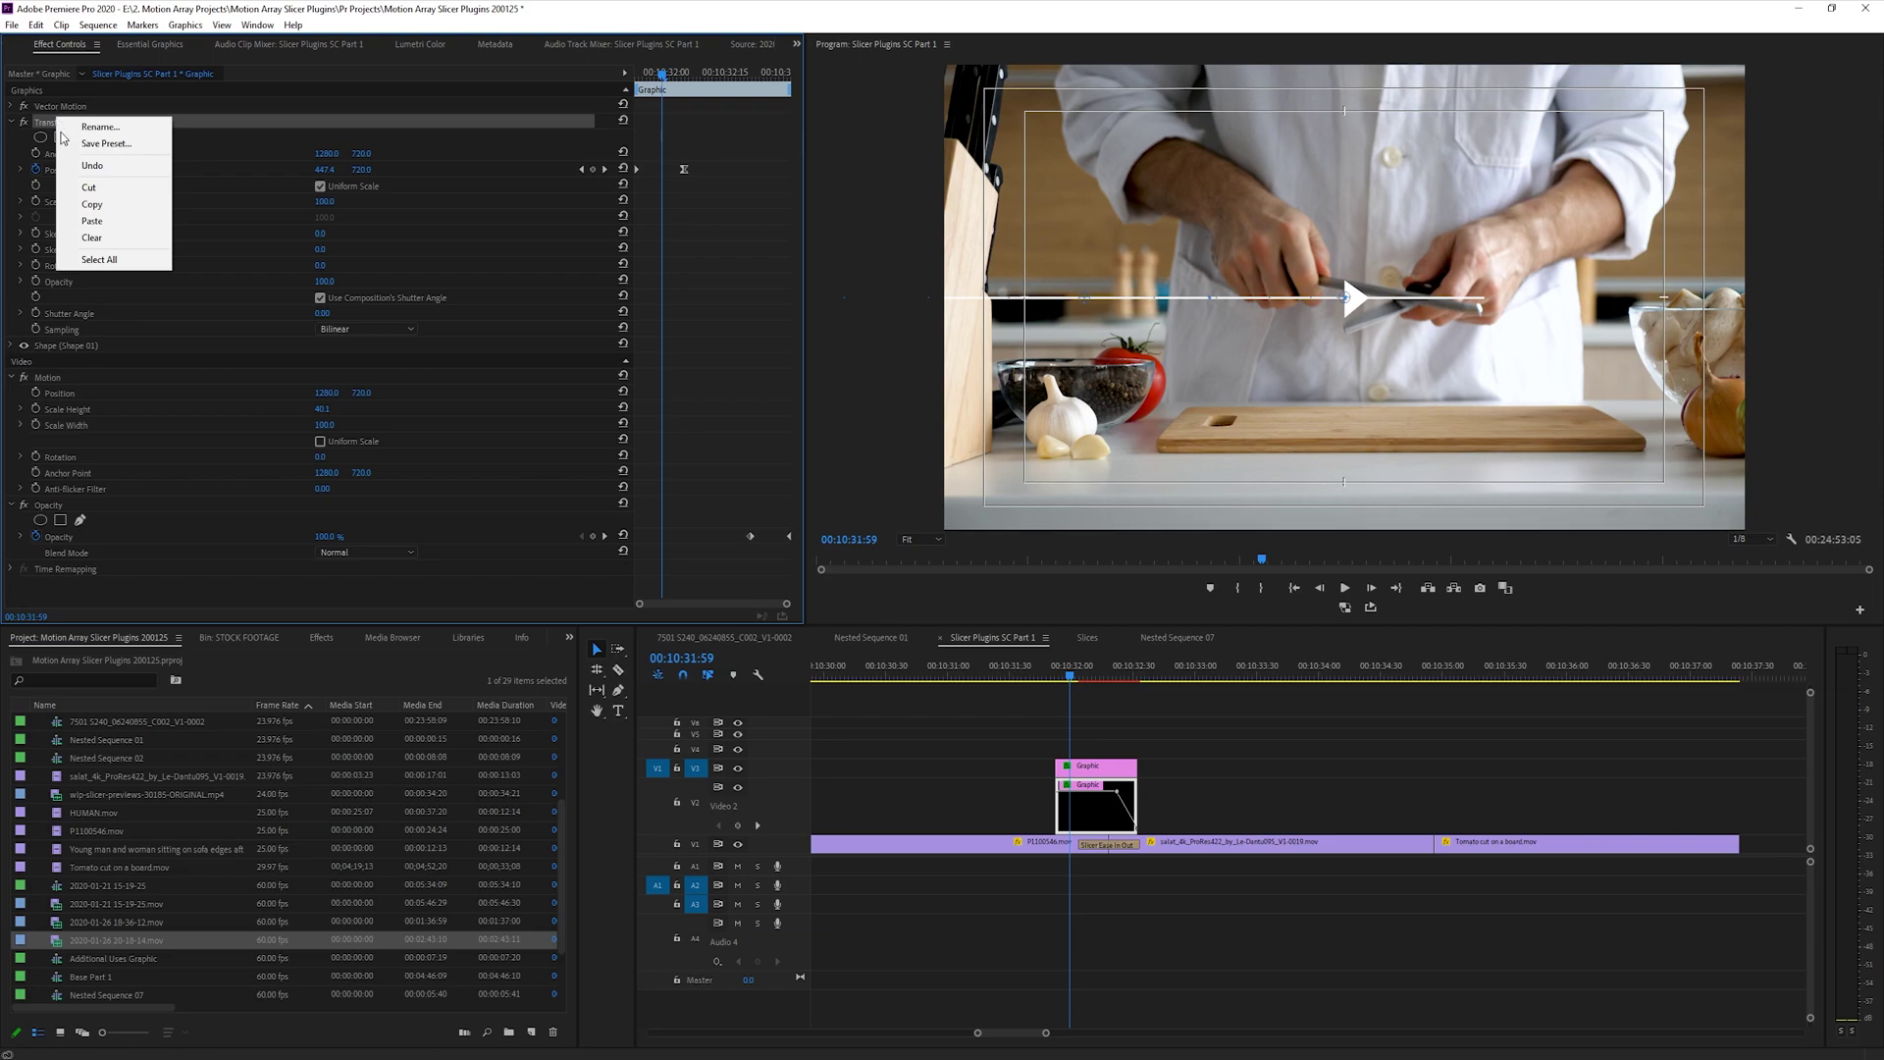
{"action": "left_click", "coordinate": [98, 208]}
{"action": "left_click", "coordinate": [1108, 771]}
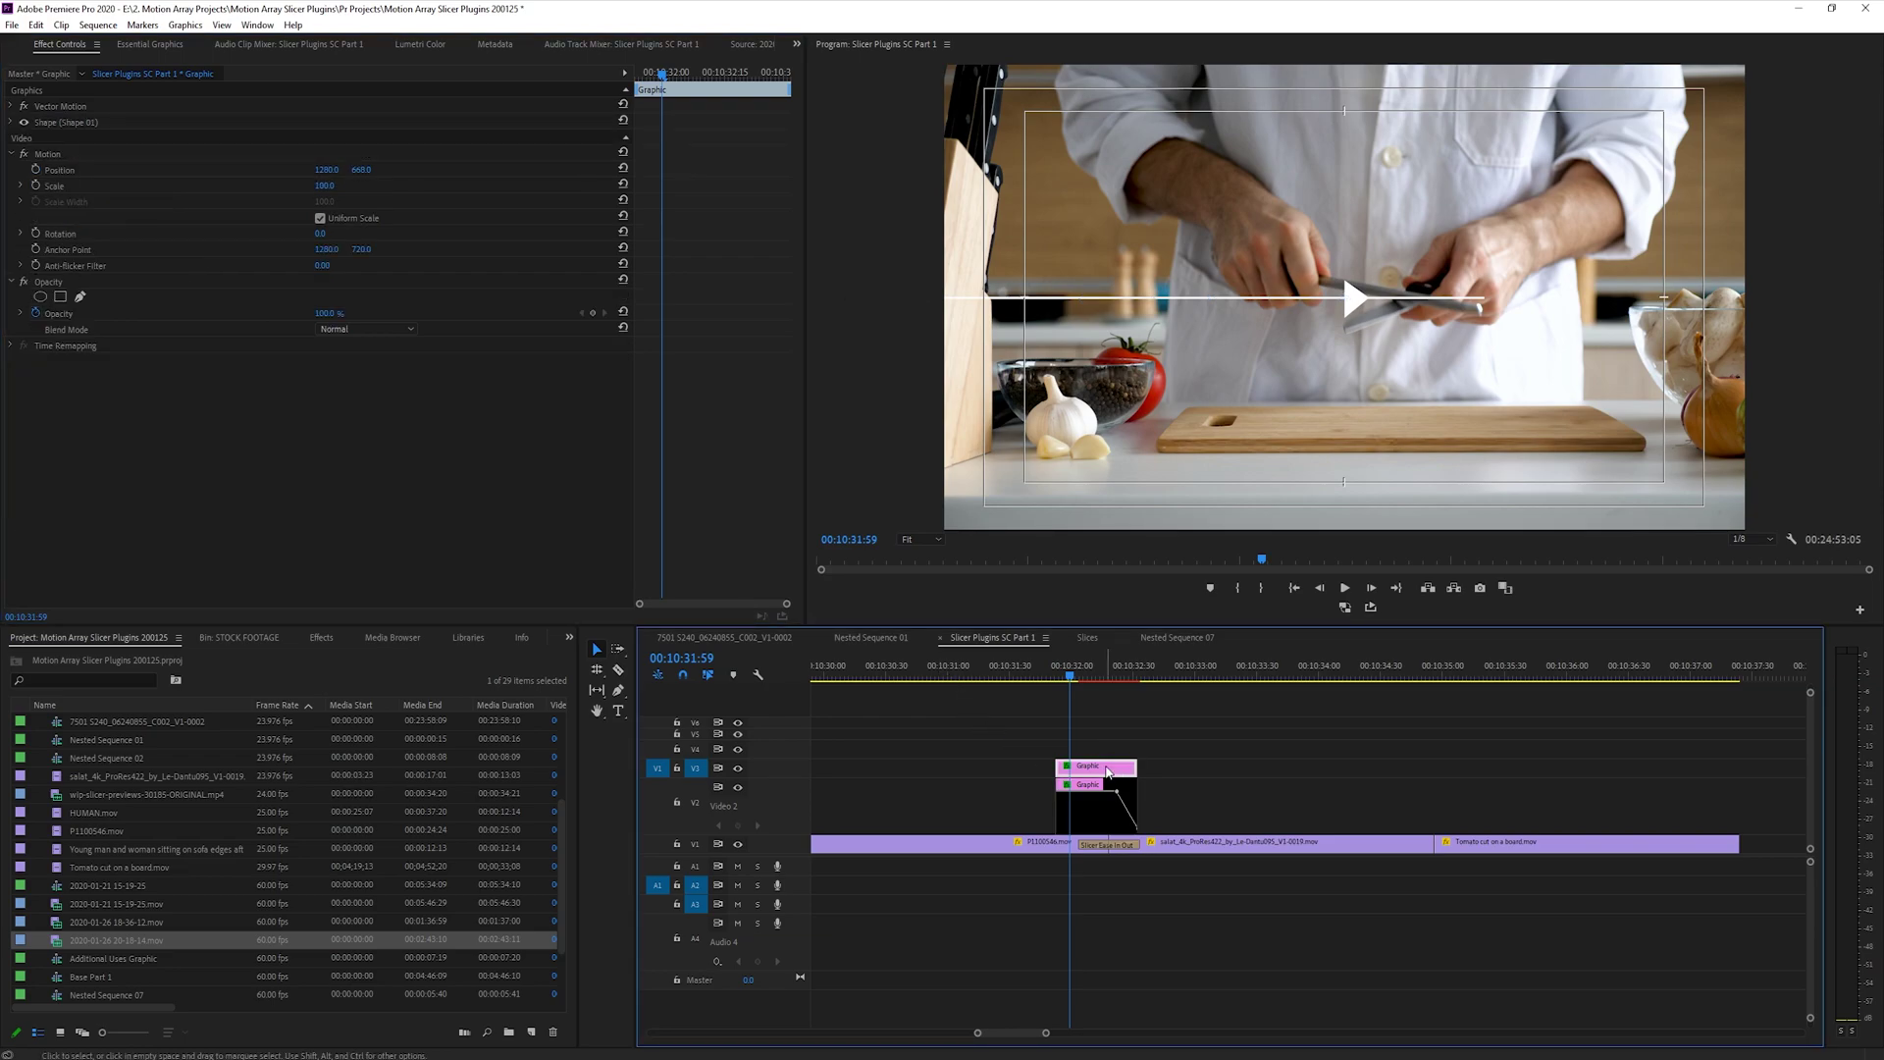
{"action": "key", "text": "Left"}
{"action": "key", "text": "Left"}
{"action": "key", "text": "Left"}
{"action": "key", "text": "Left"}
{"action": "key", "text": "Left"}
{"action": "key", "text": "Left"}
{"action": "key", "text": "Left"}
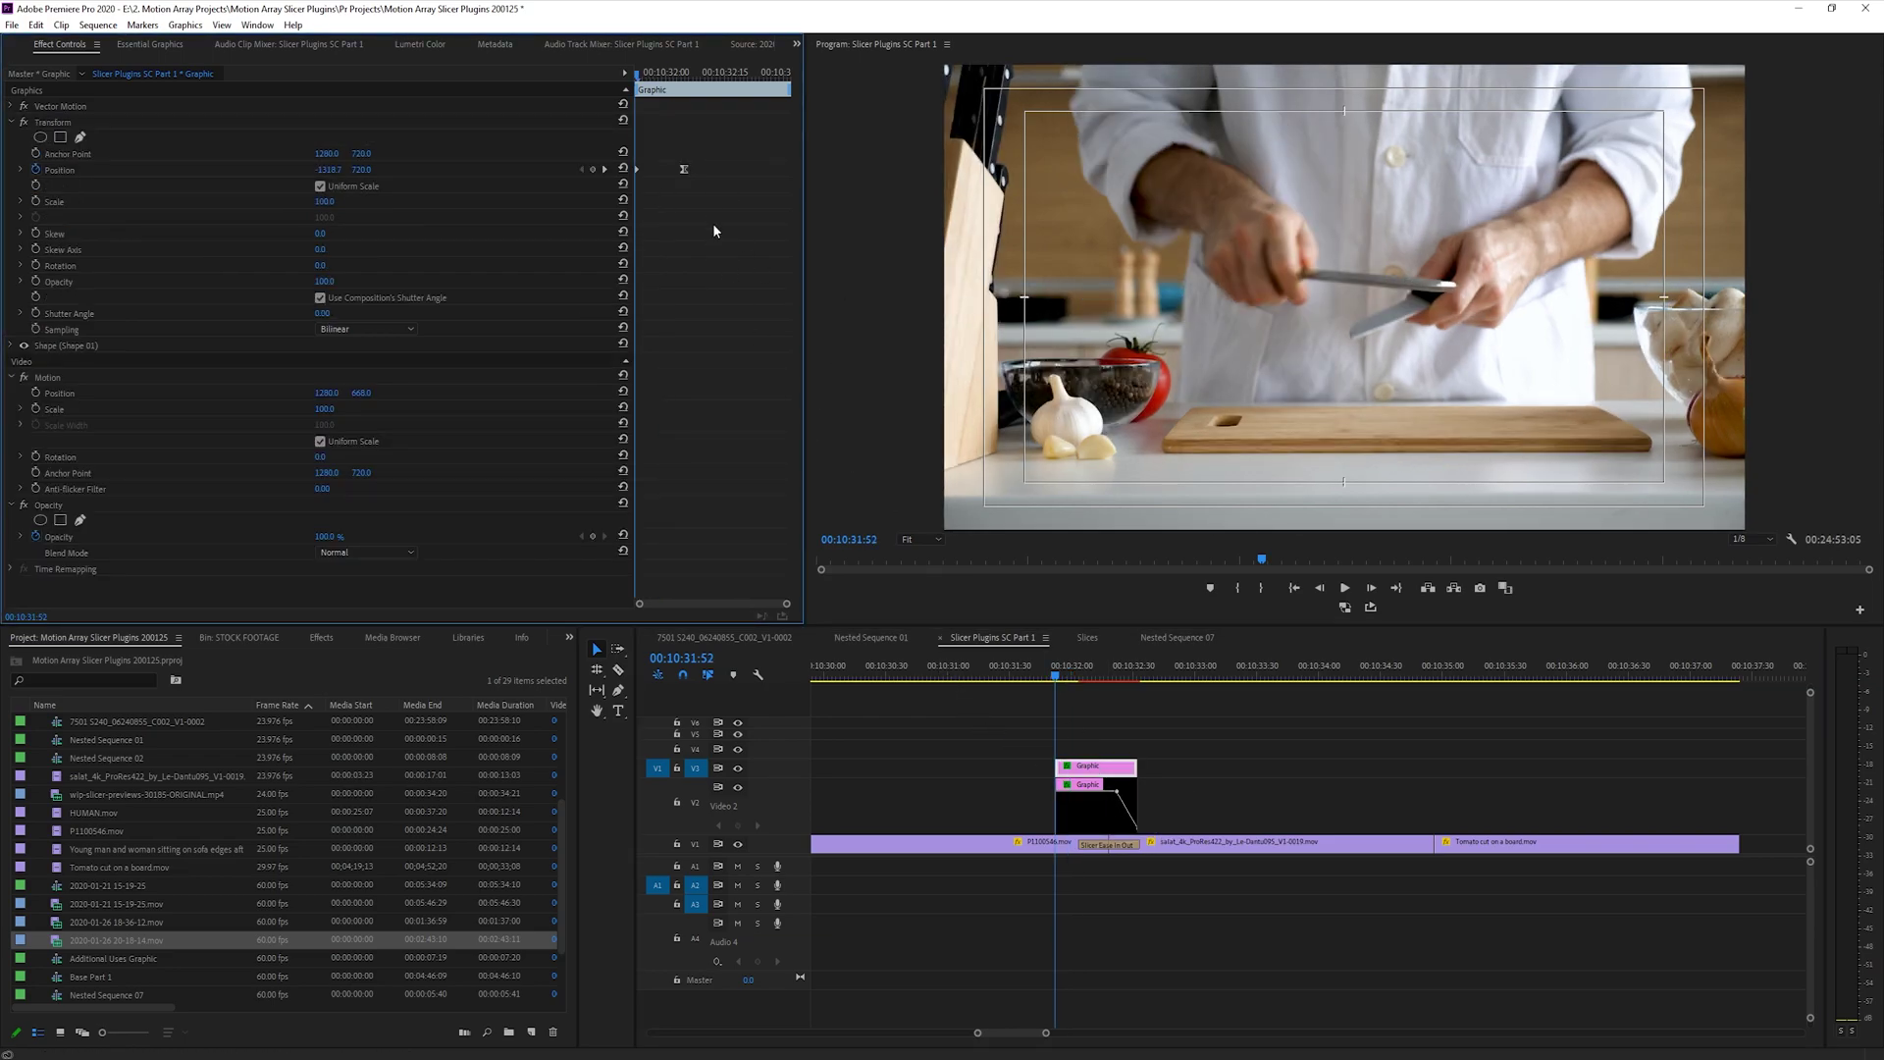
- Offset the triangle's Anchor Point X, preview, and add two audio clips under the cut
{"action": "left_click", "coordinate": [685, 185]}
{"action": "left_click_drag", "start_coordinate": [316, 155], "coordinate": [245, 155]}
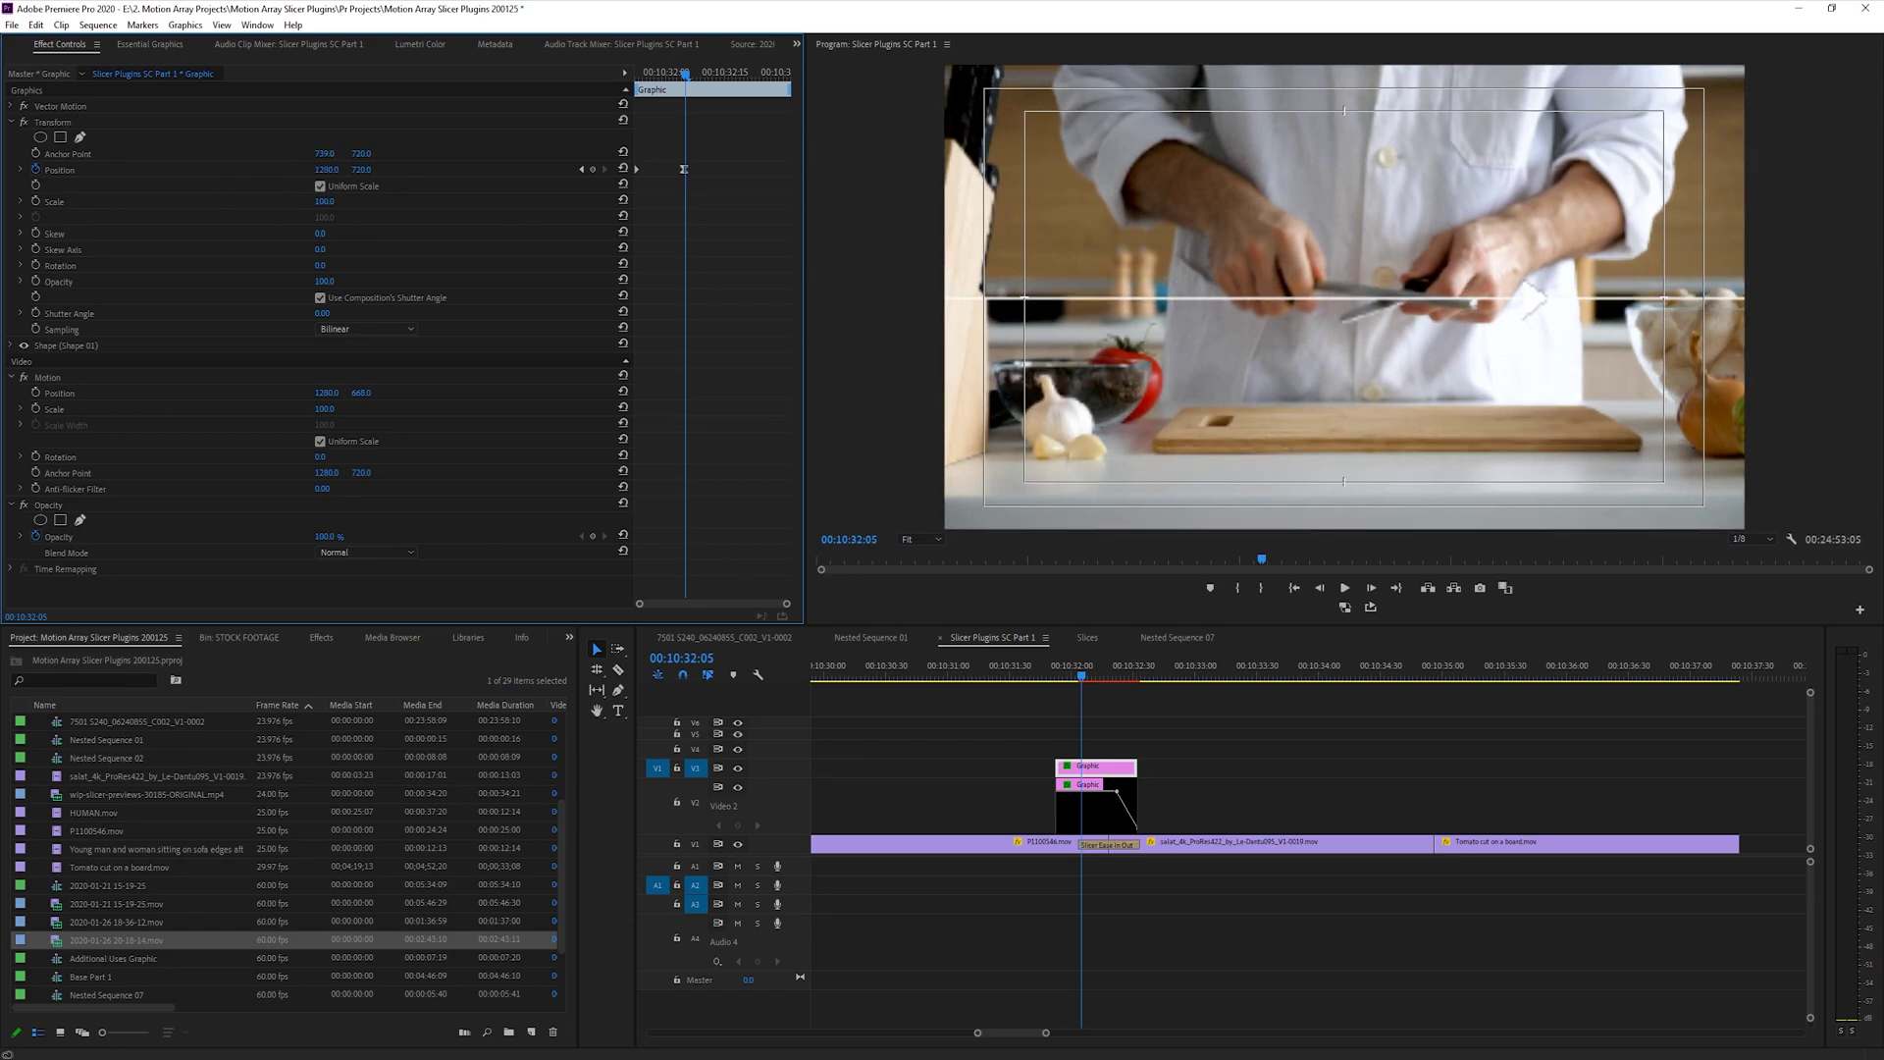
{"action": "key", "text": "space"}
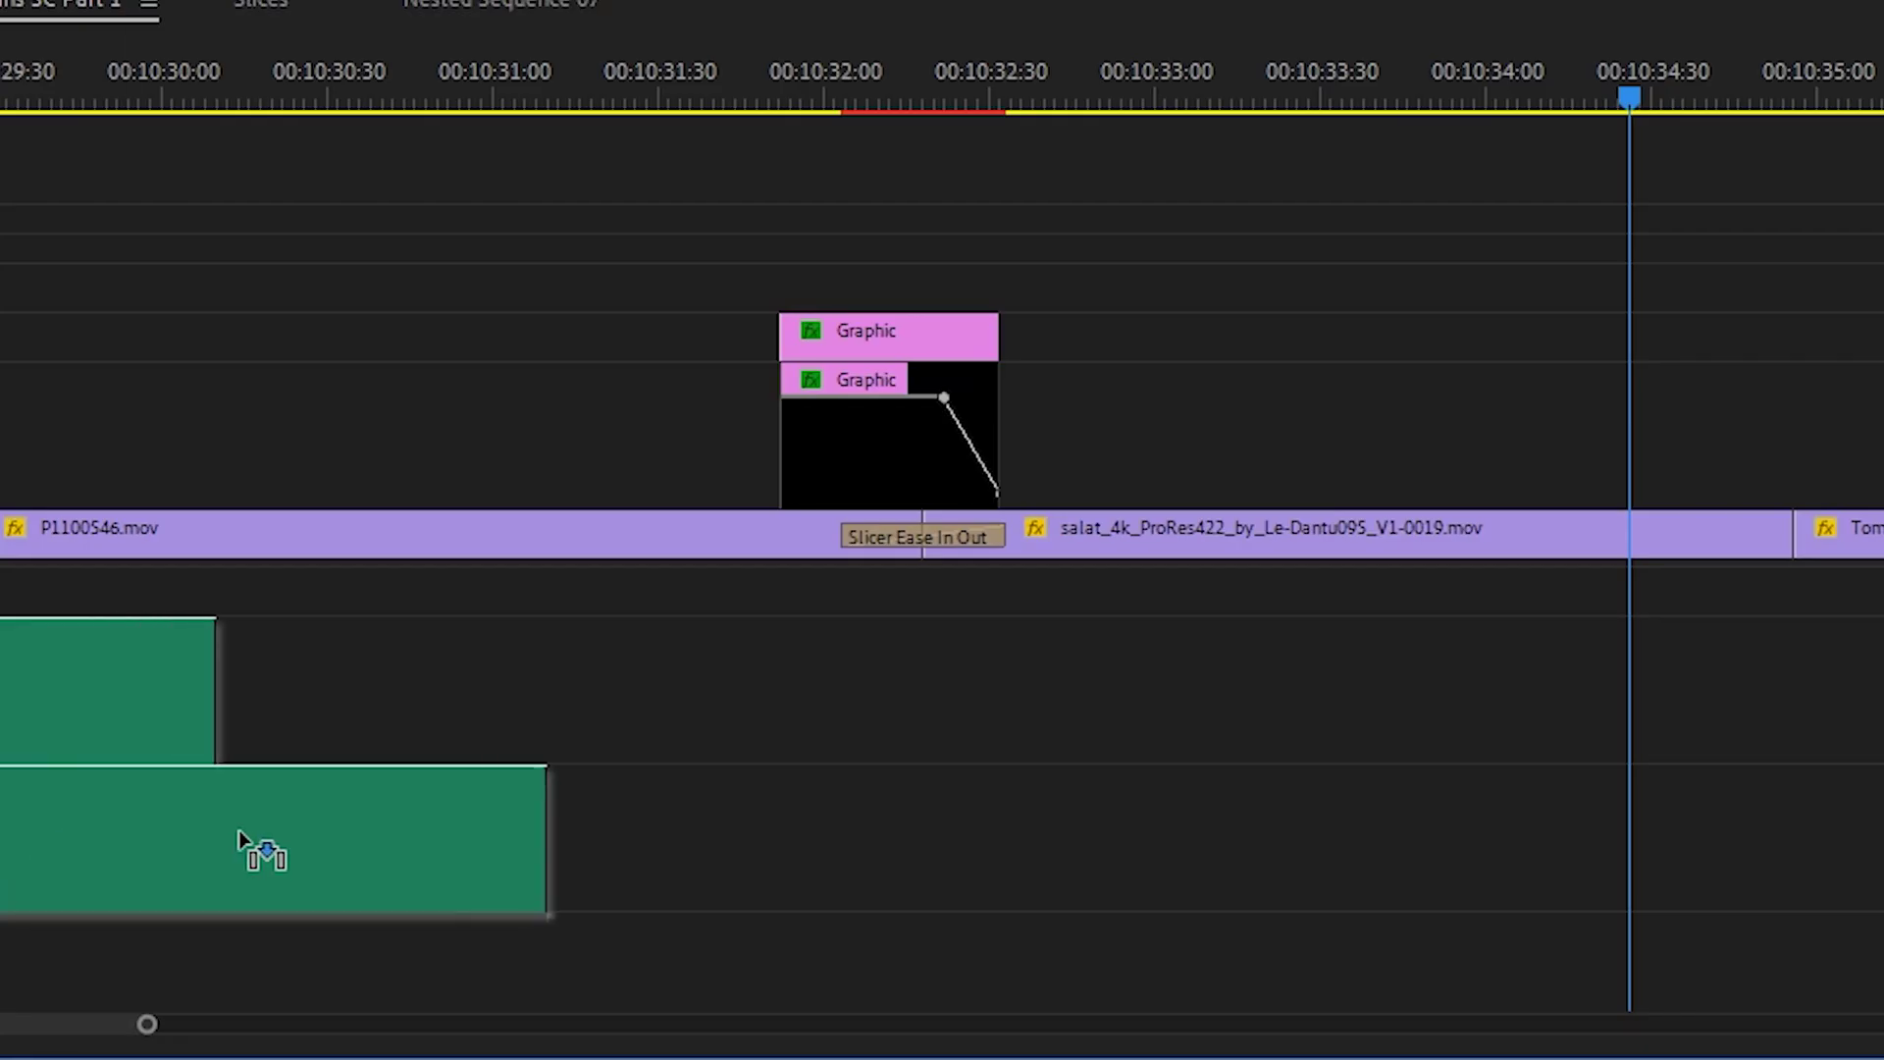
{"action": "left_click_drag", "start_coordinate": [240, 844], "coordinate": [1097, 824]}
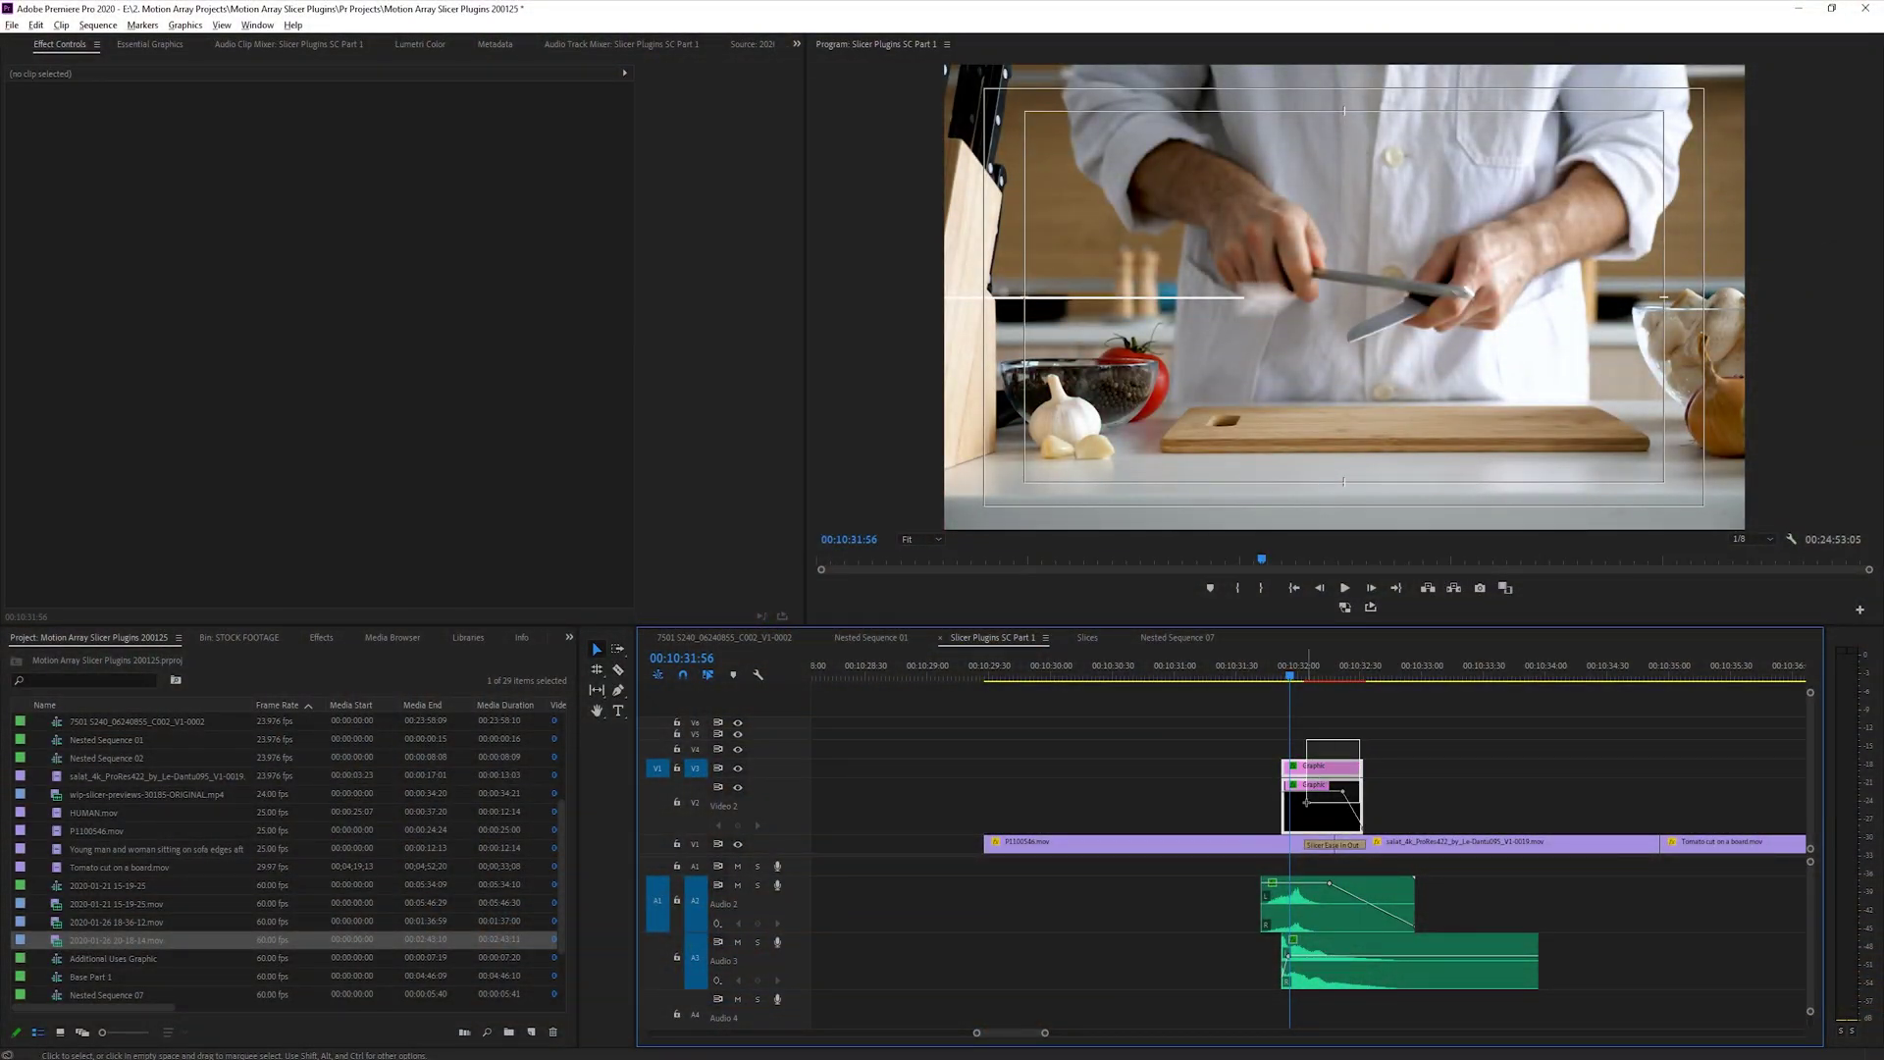
- Nest both Graphic clips as Nested Sequence 09 and rotate it to -28.9°
{"action": "left_click_drag", "start_coordinate": [1360, 740], "coordinate": [1306, 833]}
{"action": "right_click", "coordinate": [1305, 801]}
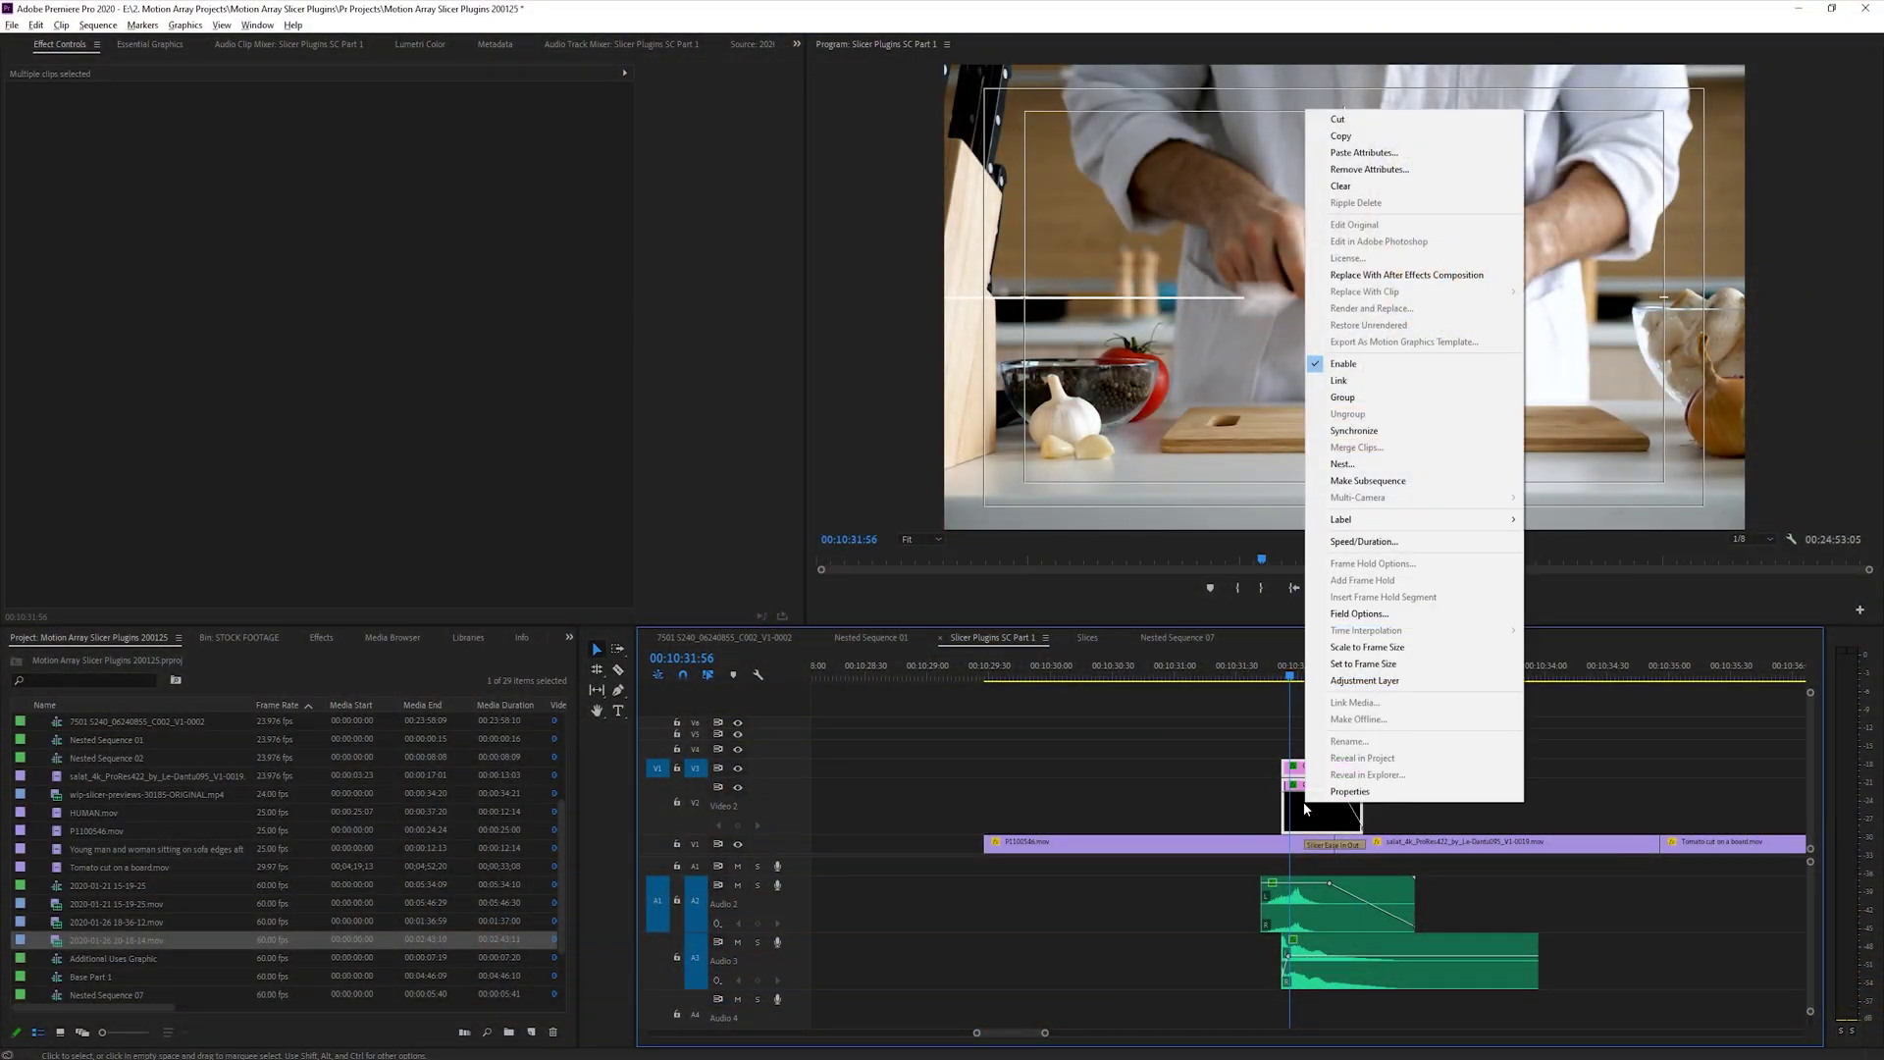
{"action": "left_click", "coordinate": [1342, 464]}
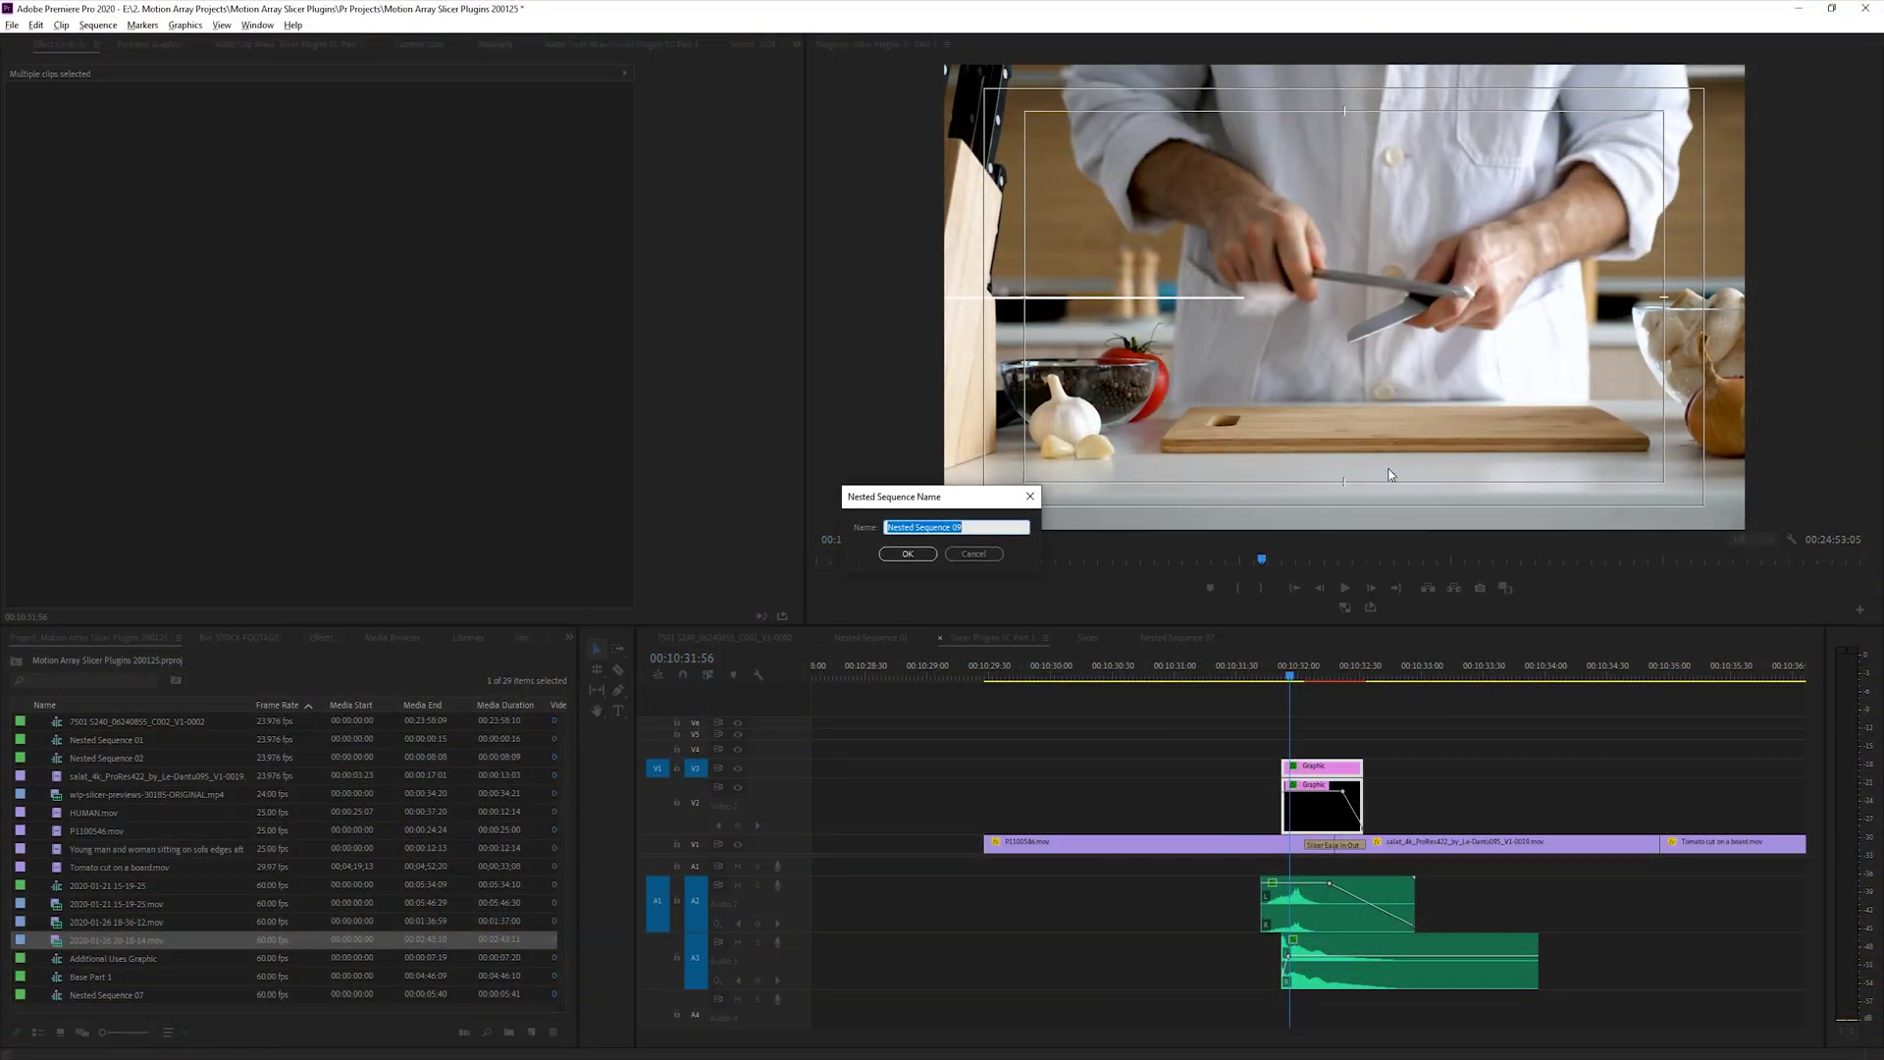
{"action": "left_click", "coordinate": [908, 554]}
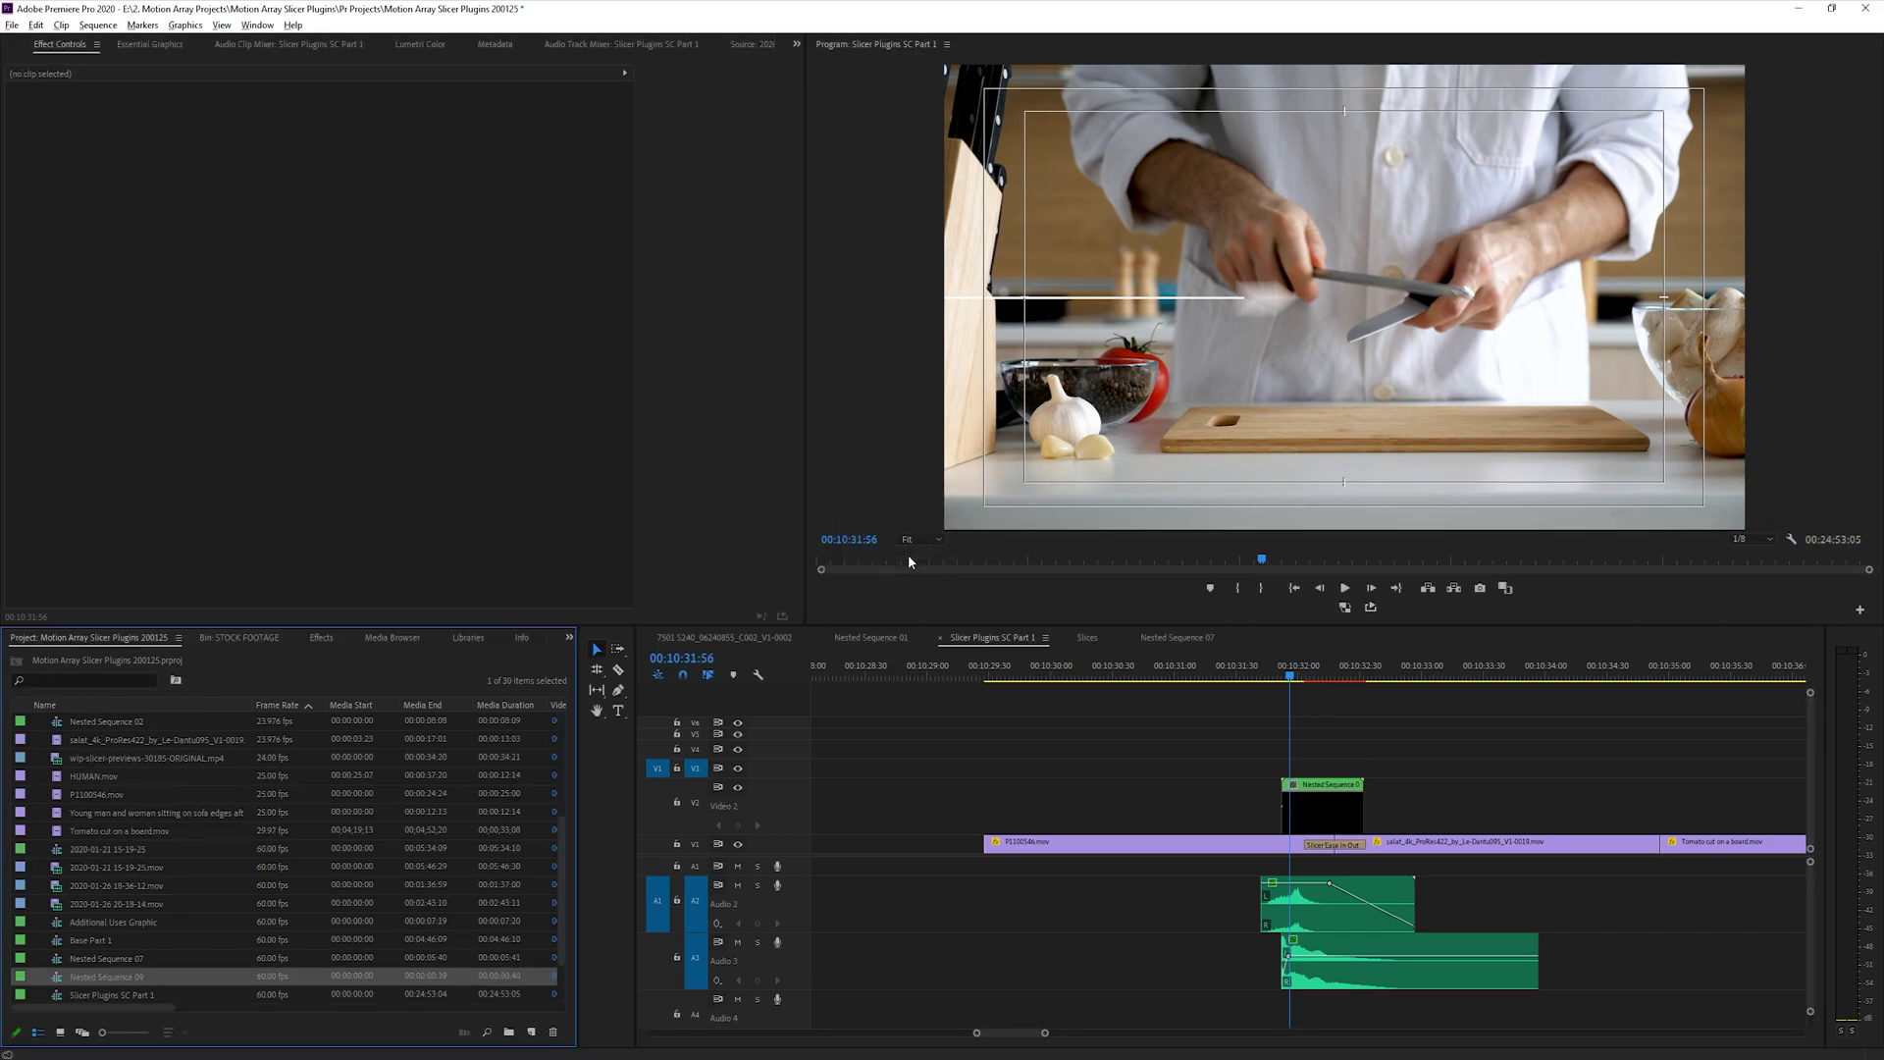
{"action": "left_click", "coordinate": [1315, 804]}
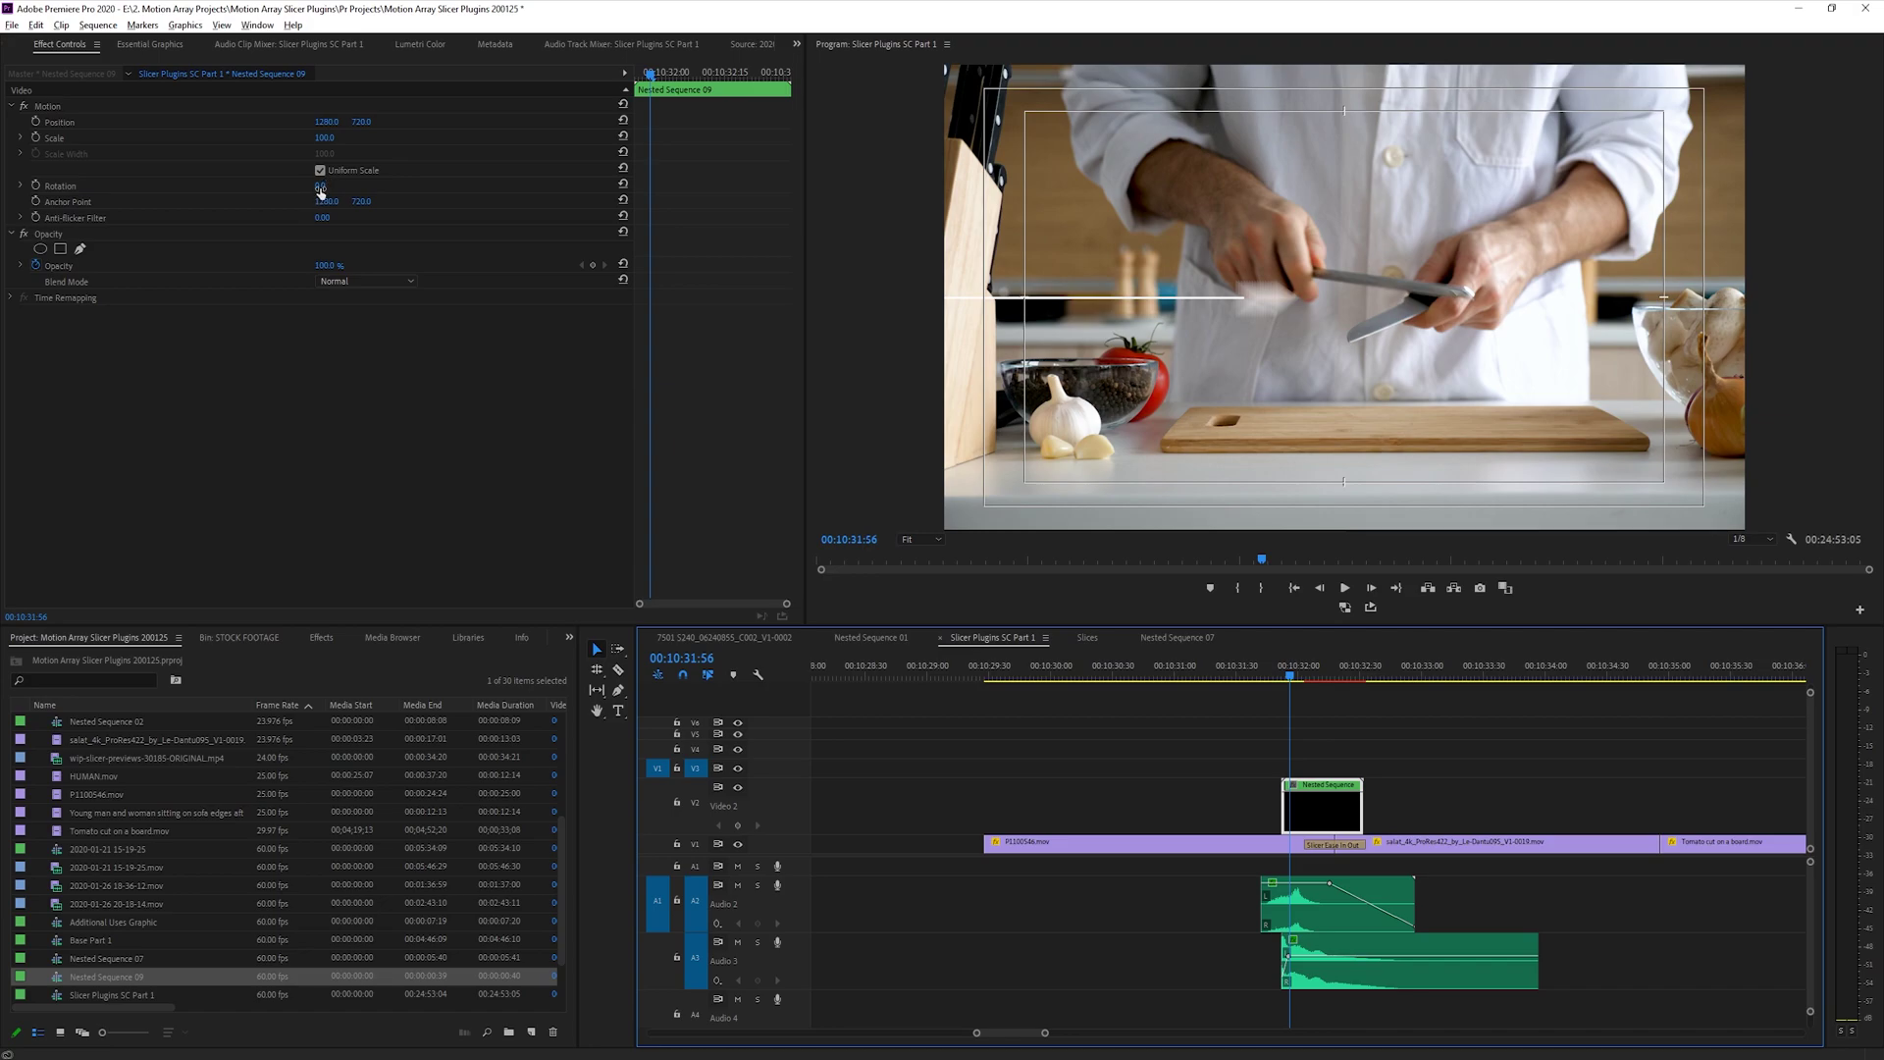
{"action": "left_click_drag", "start_coordinate": [320, 192], "coordinate": [291, 193]}
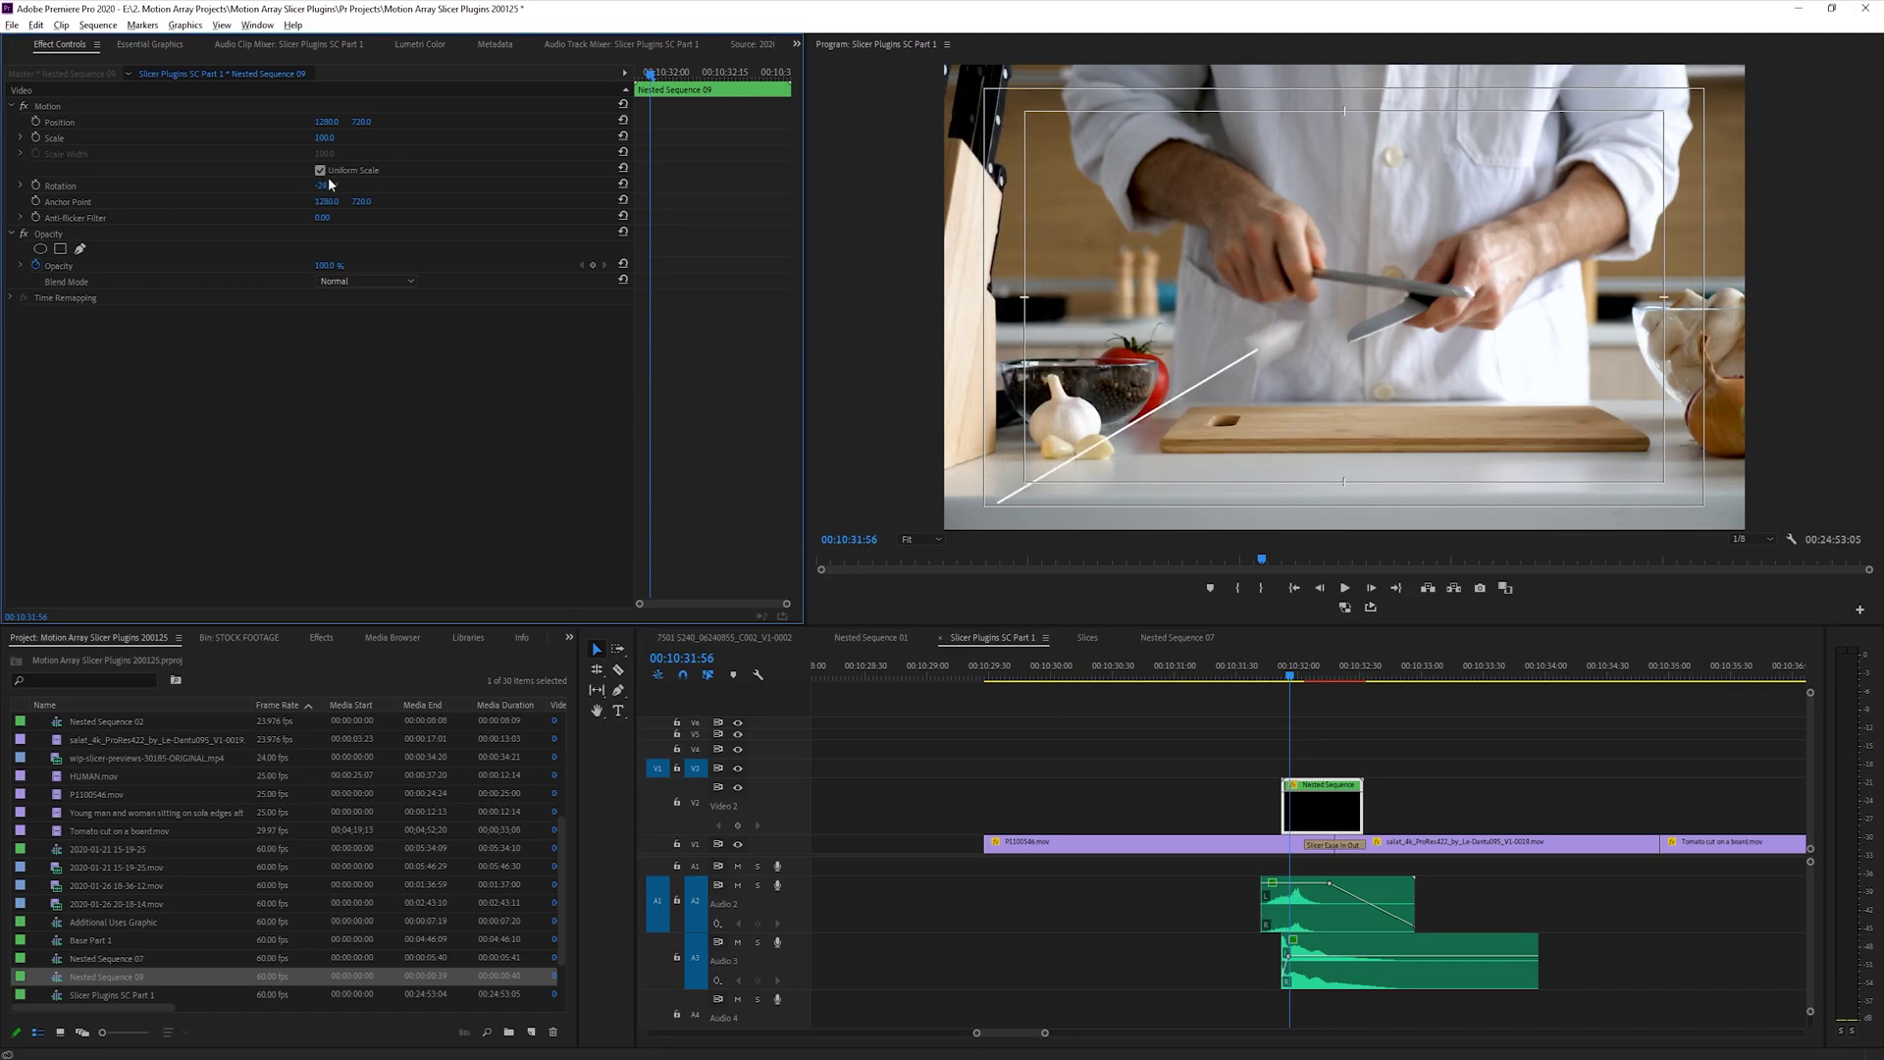
- Stretch the nested slash to 137 width and tilt the Slicer Ease In Out angle to about 30°
{"action": "mouse_move", "coordinate": [324, 154]}
{"action": "left_mouse_down"}
{"action": "mouse_move", "coordinate": [360, 154]}
{"action": "mouse_move", "coordinate": [335, 154]}
{"action": "left_mouse_up"}
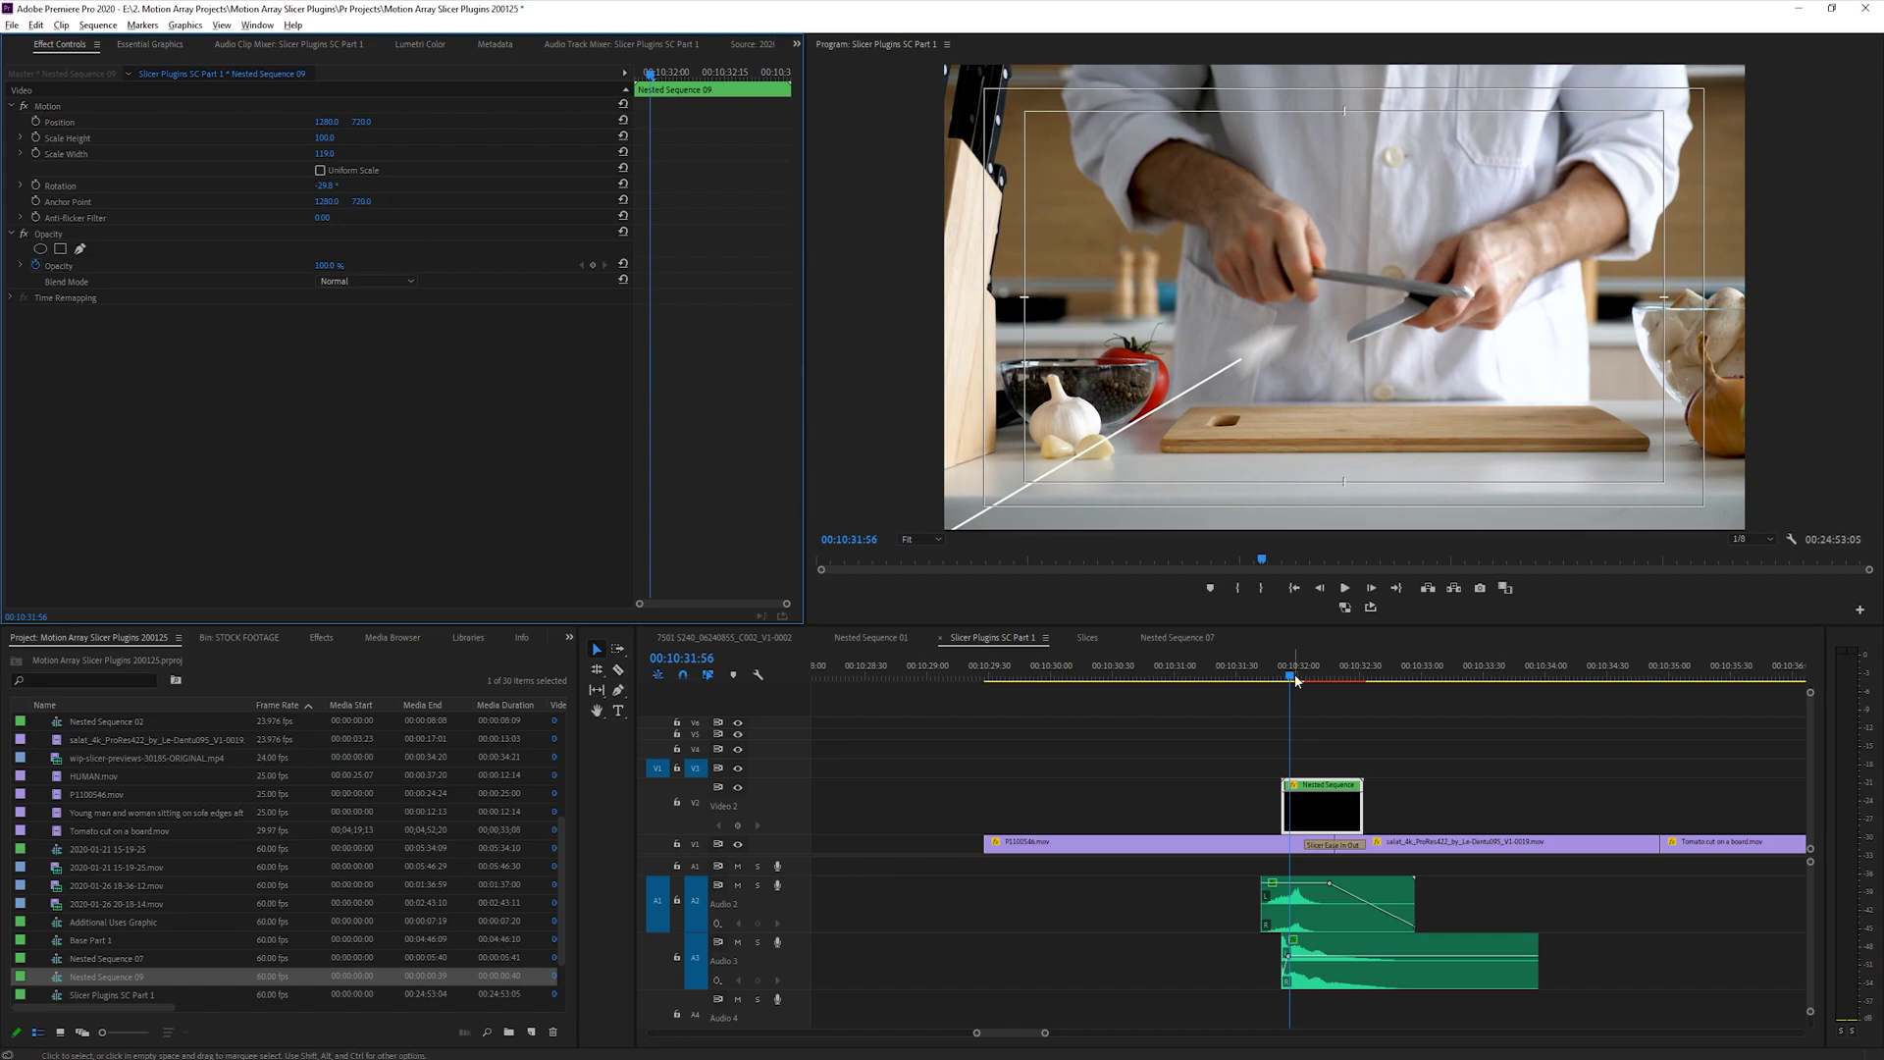
{"action": "left_click_drag", "start_coordinate": [1296, 680], "coordinate": [1322, 679]}
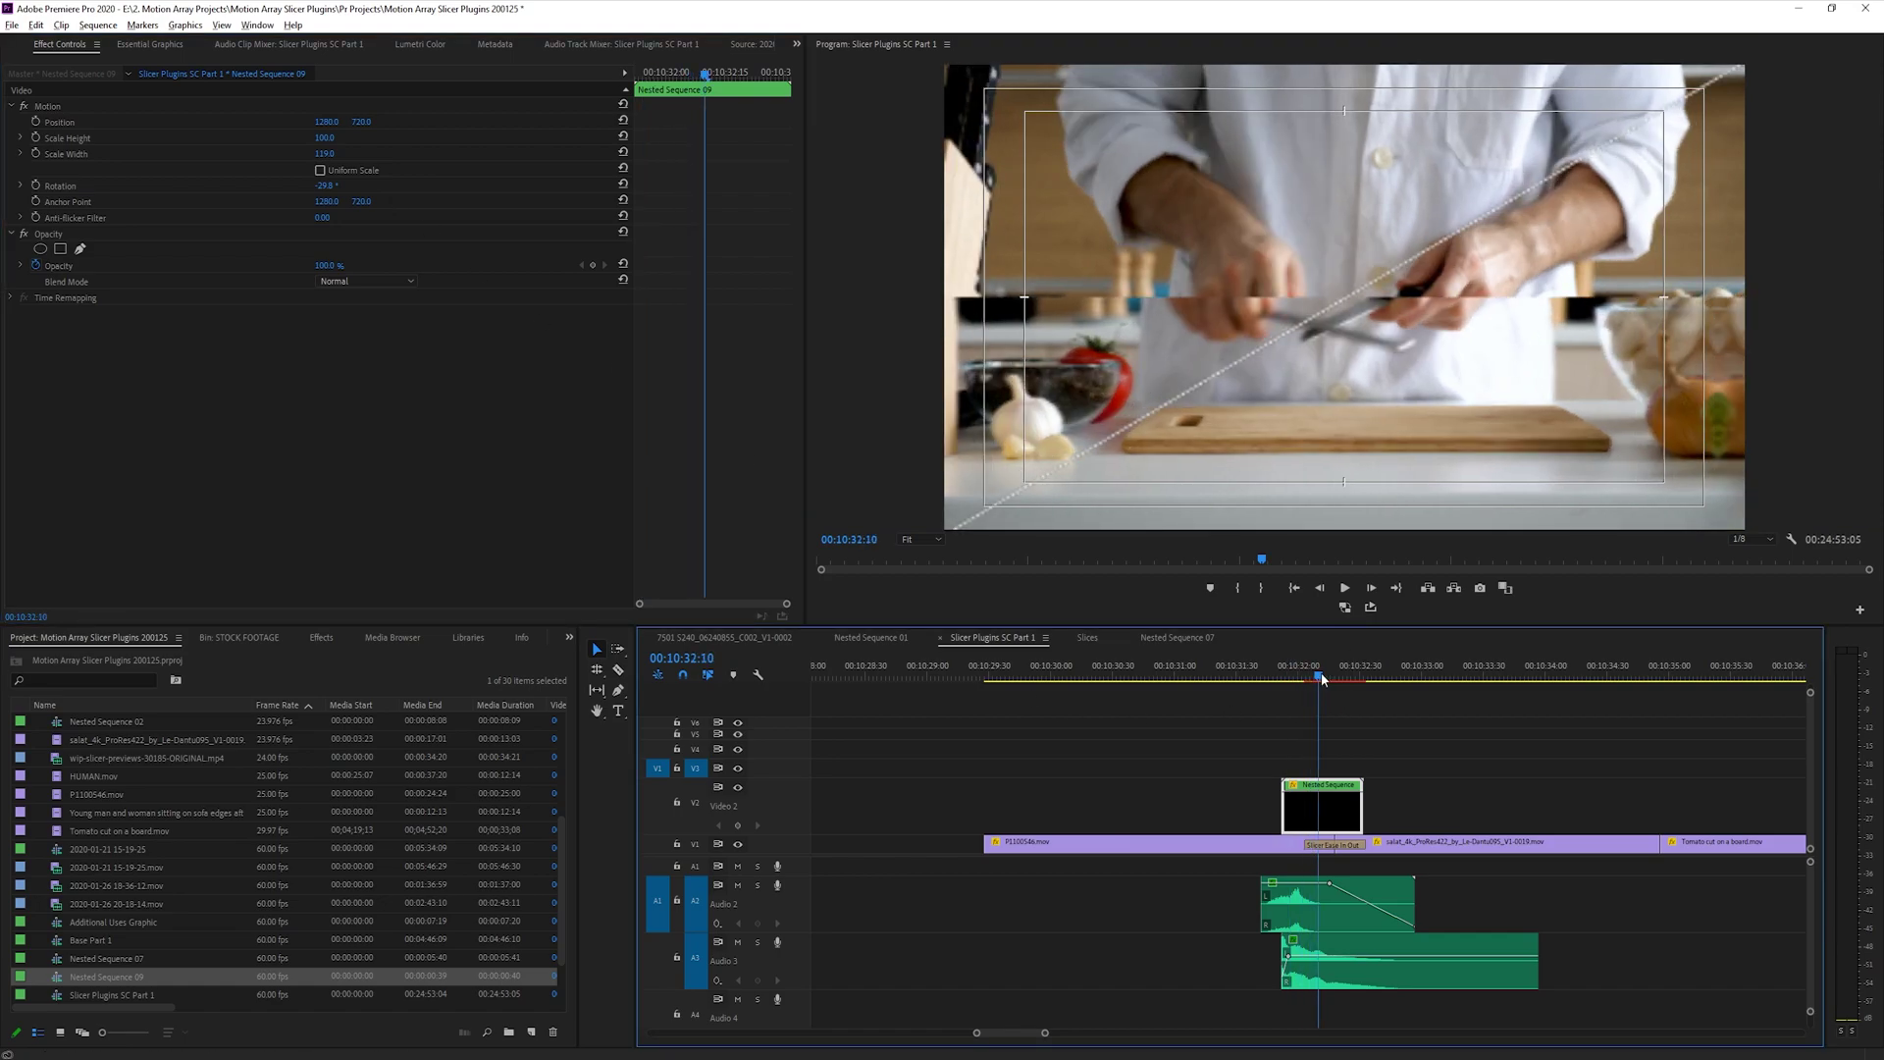
{"action": "left_click", "coordinate": [1322, 846]}
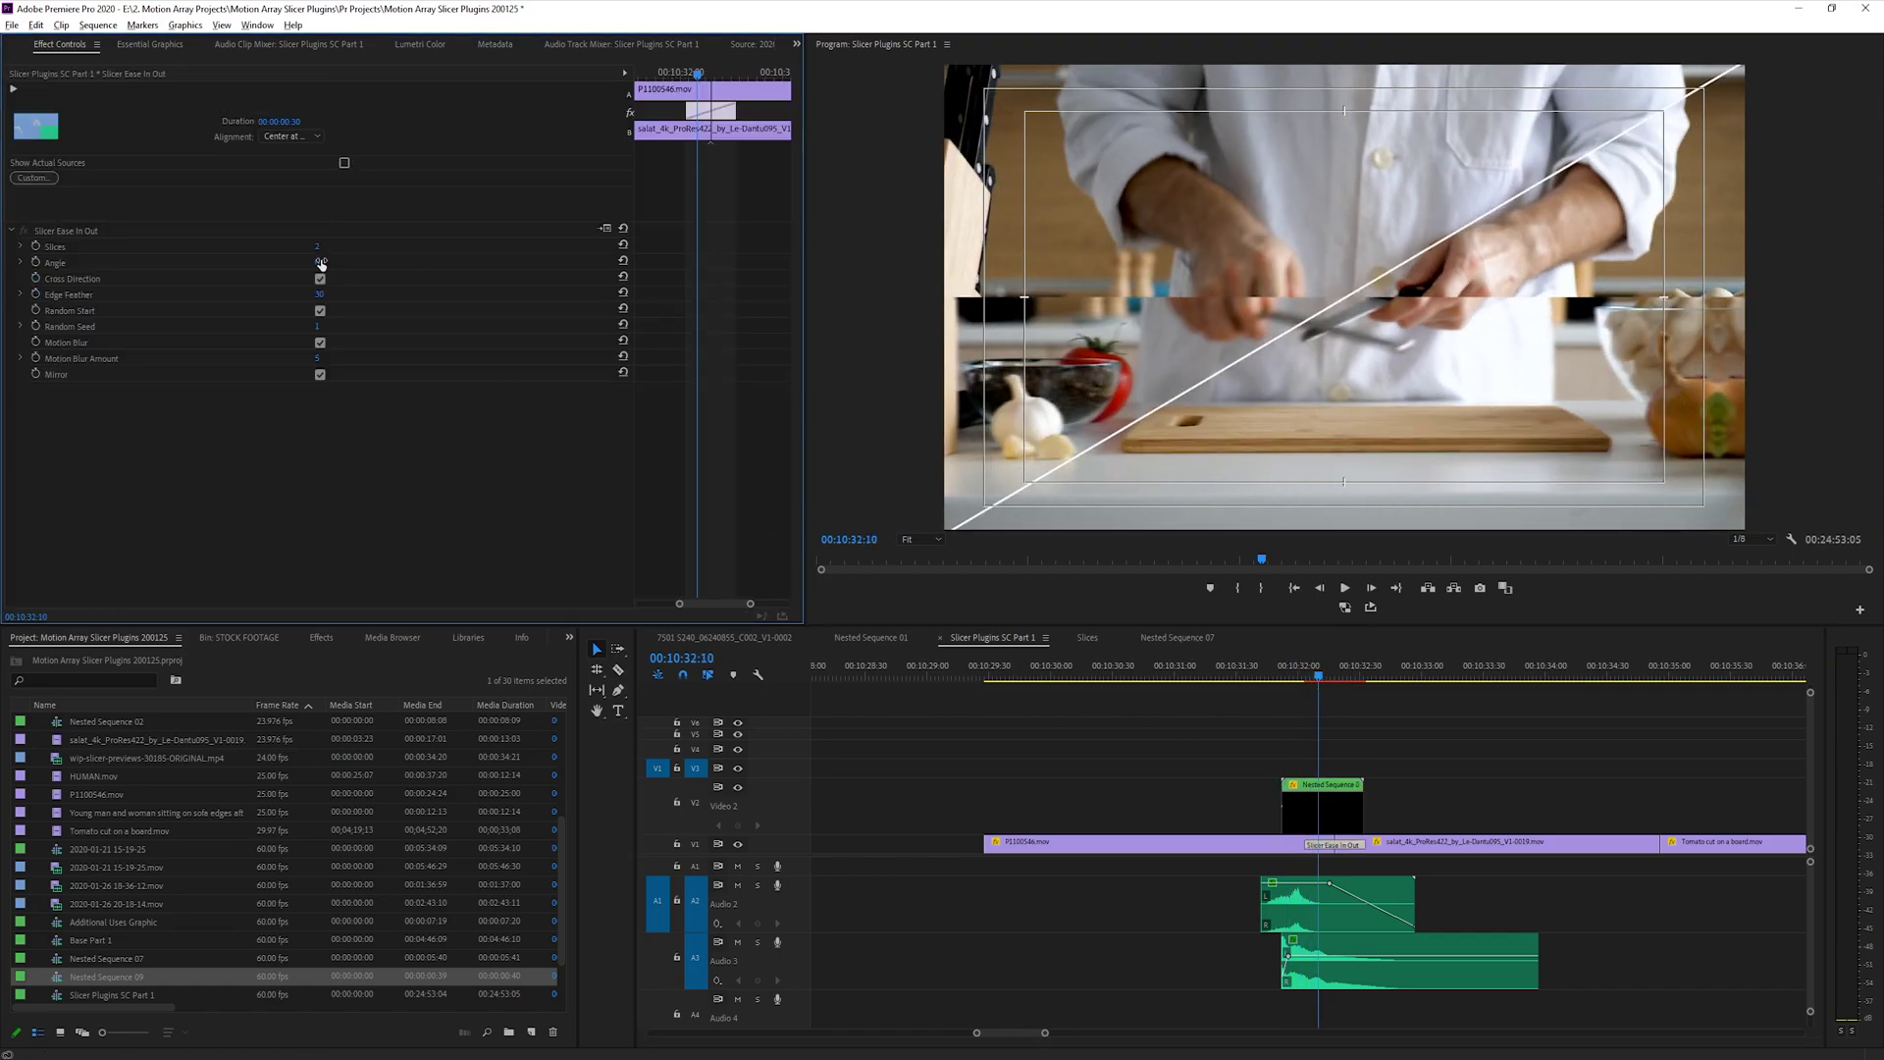
{"action": "left_click_drag", "start_coordinate": [323, 263], "coordinate": [323, 262]}
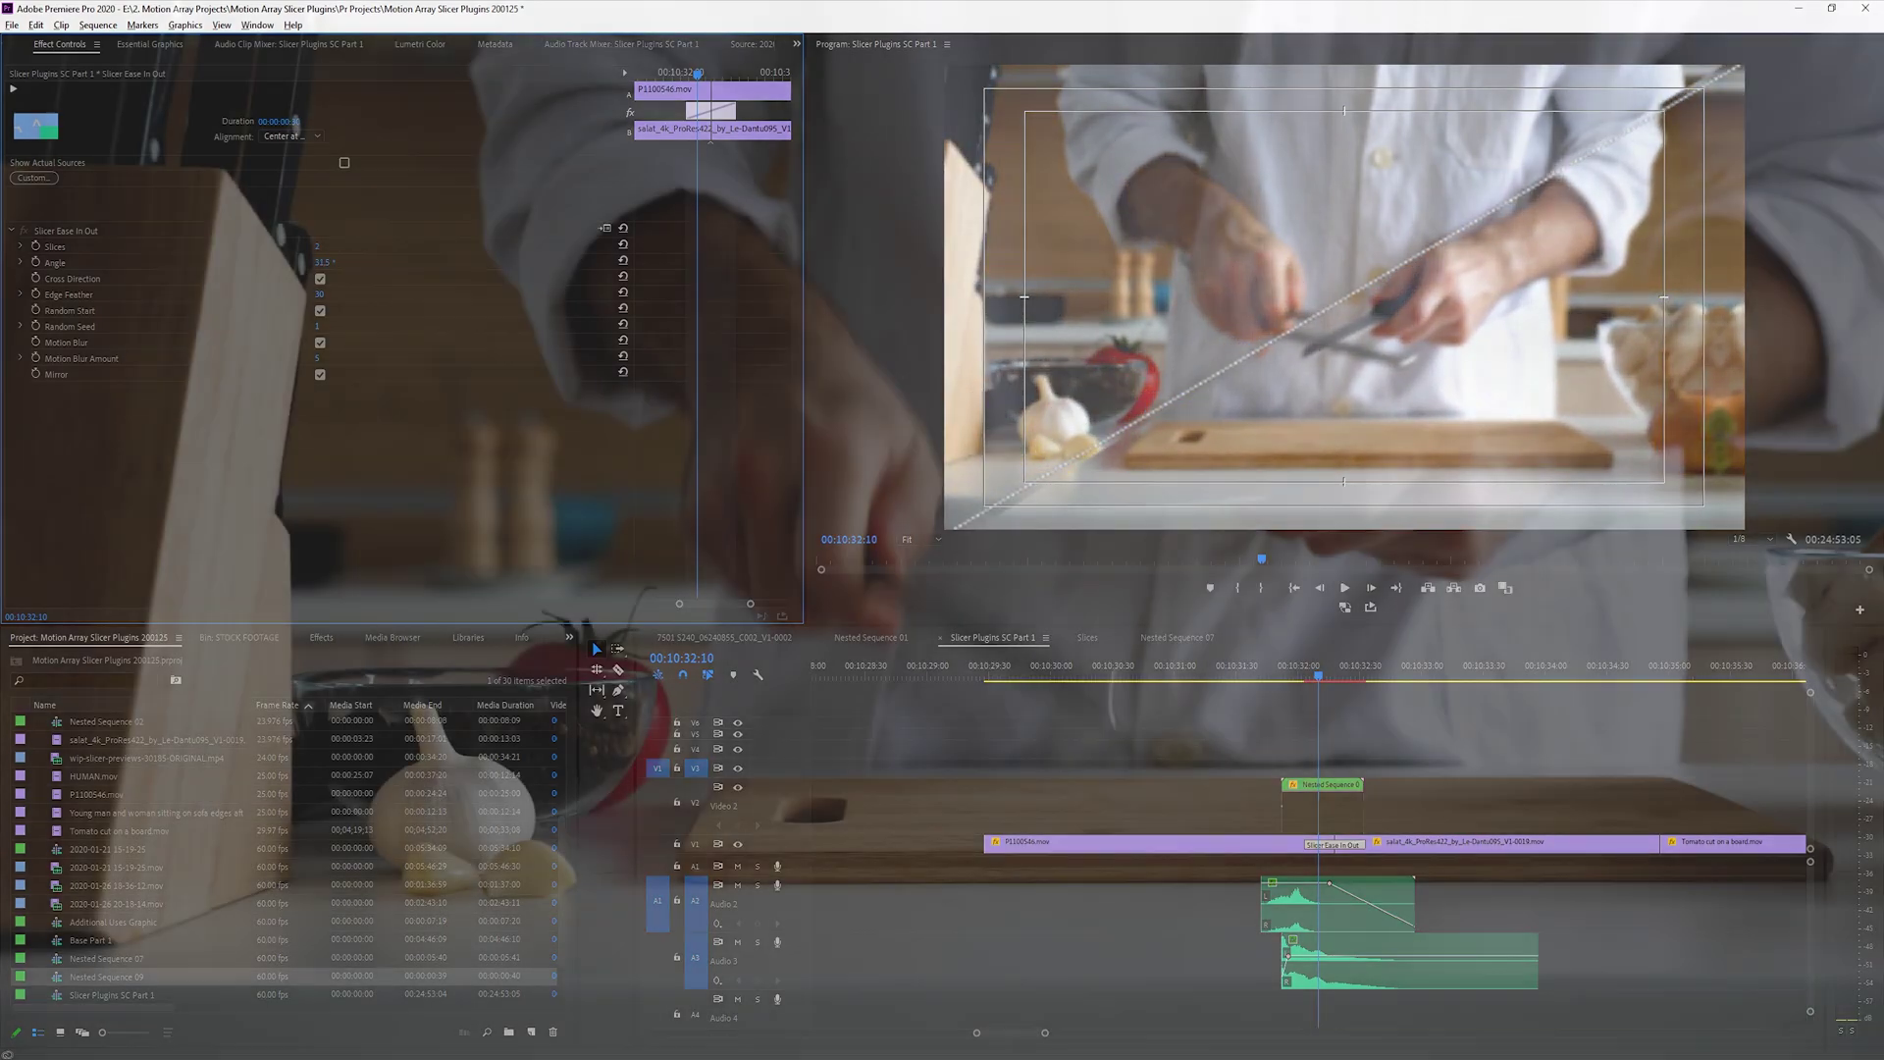